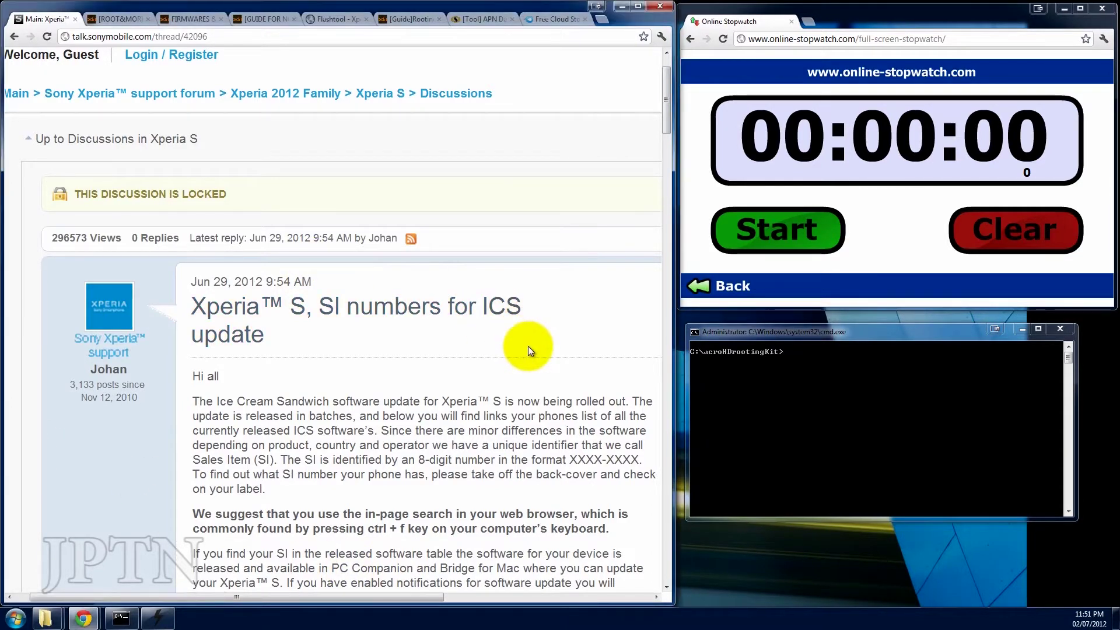
- Scroll to 'Installation of prerooted image' and highlight the fastboot commands for flashing system.img
scroll(528, 345, down, 8)
scroll(527, 345, down, 9)
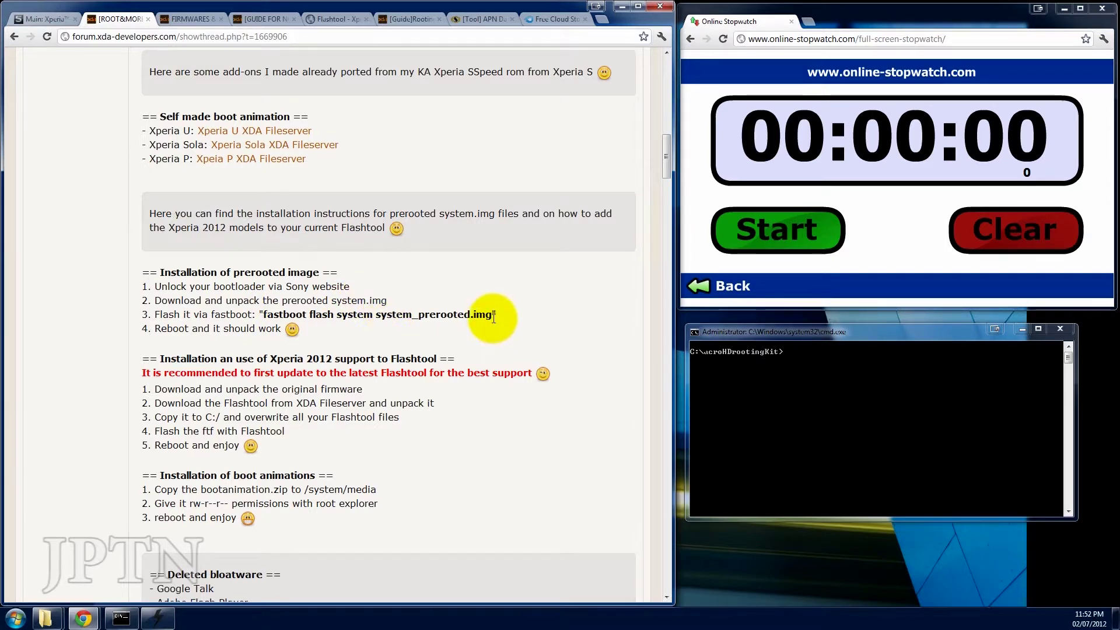
drag(494, 317, 300, 301)
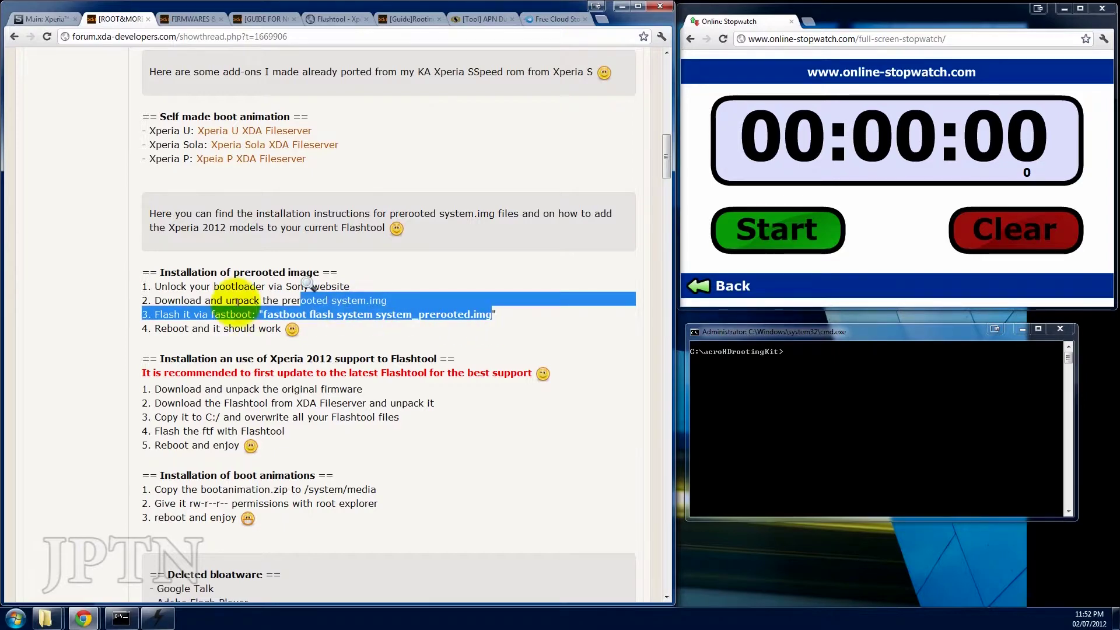
- Switch to the FIRMWARES & ROOT Compilation thread and browse its Xperia S firmware lists
click(110, 332)
scroll(109, 331, down, 1)
key(ctrl+Tab)
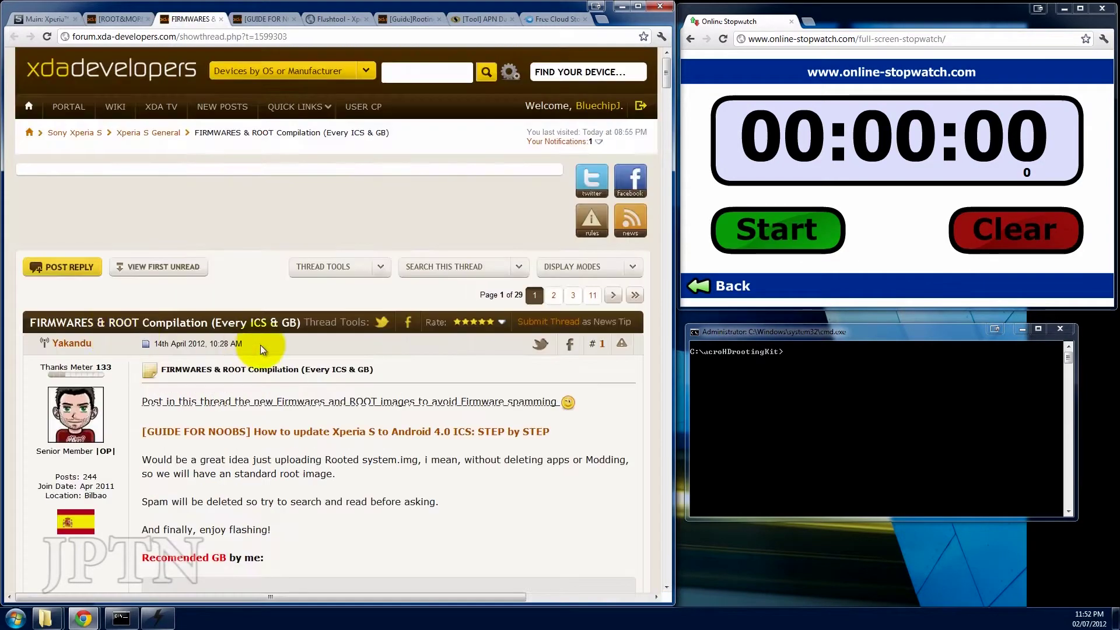
scroll(239, 297, down, 5)
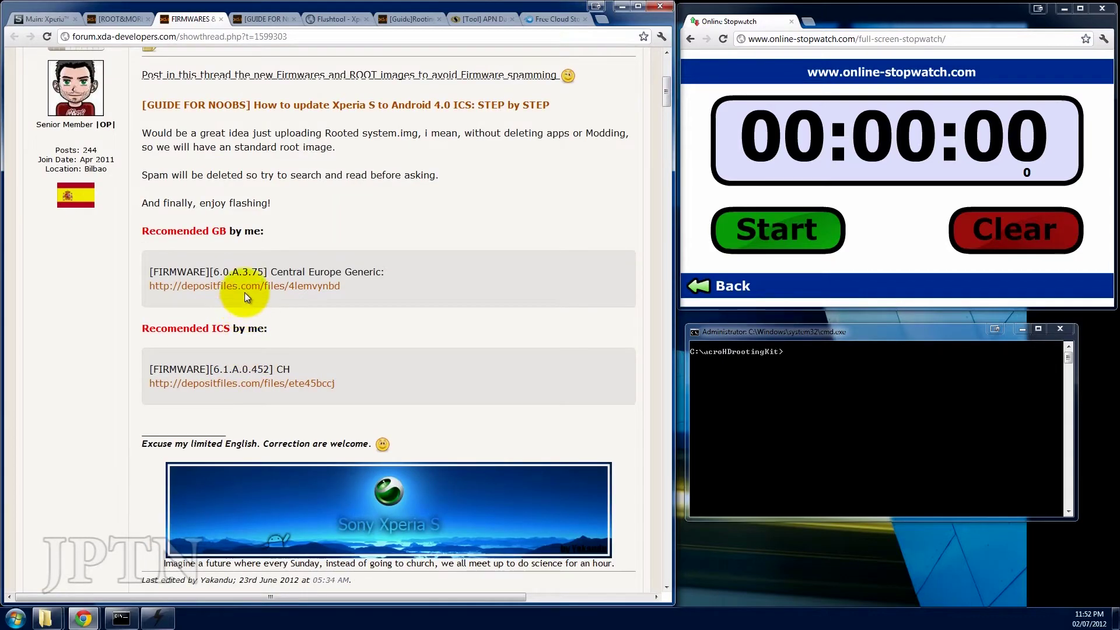
scroll(229, 376, down, 8)
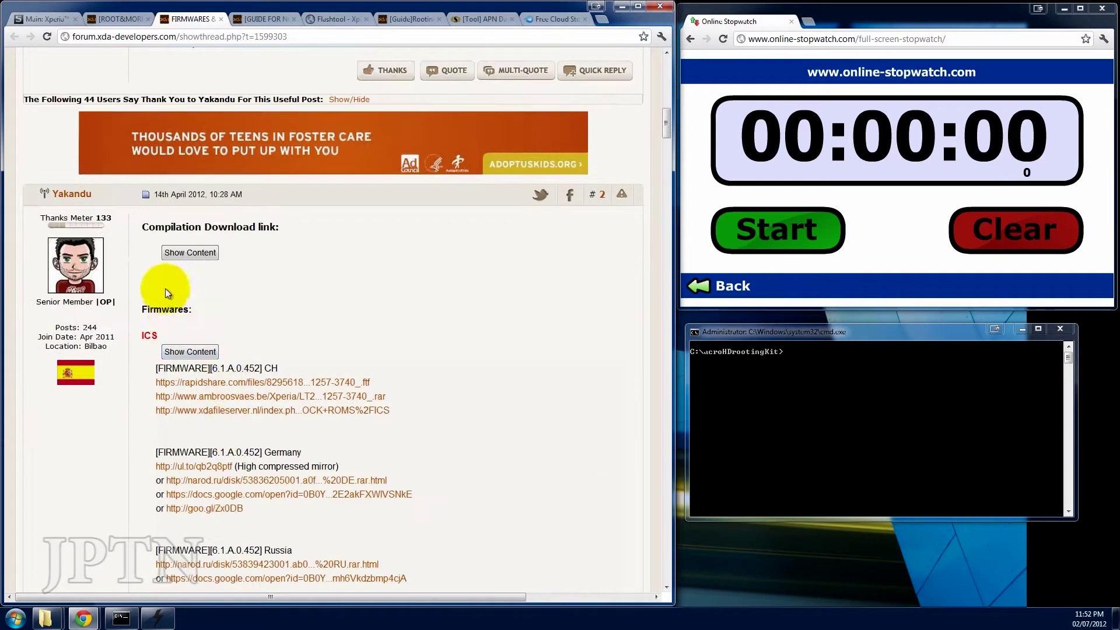
scroll(152, 386, down, 7)
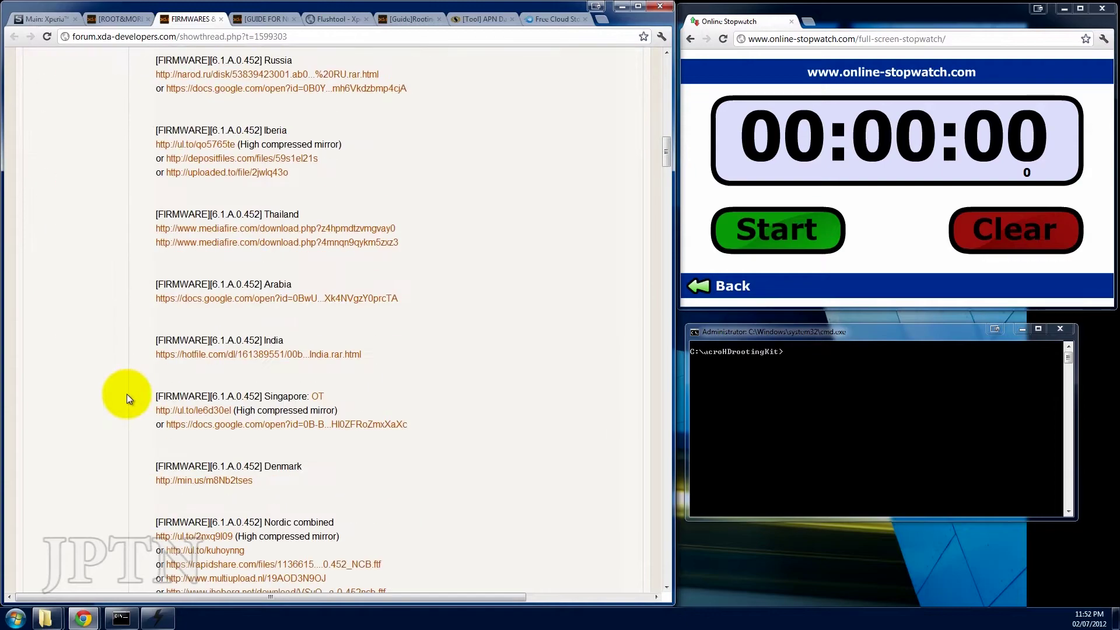
scroll(127, 394, up, 7)
scroll(133, 395, down, 9)
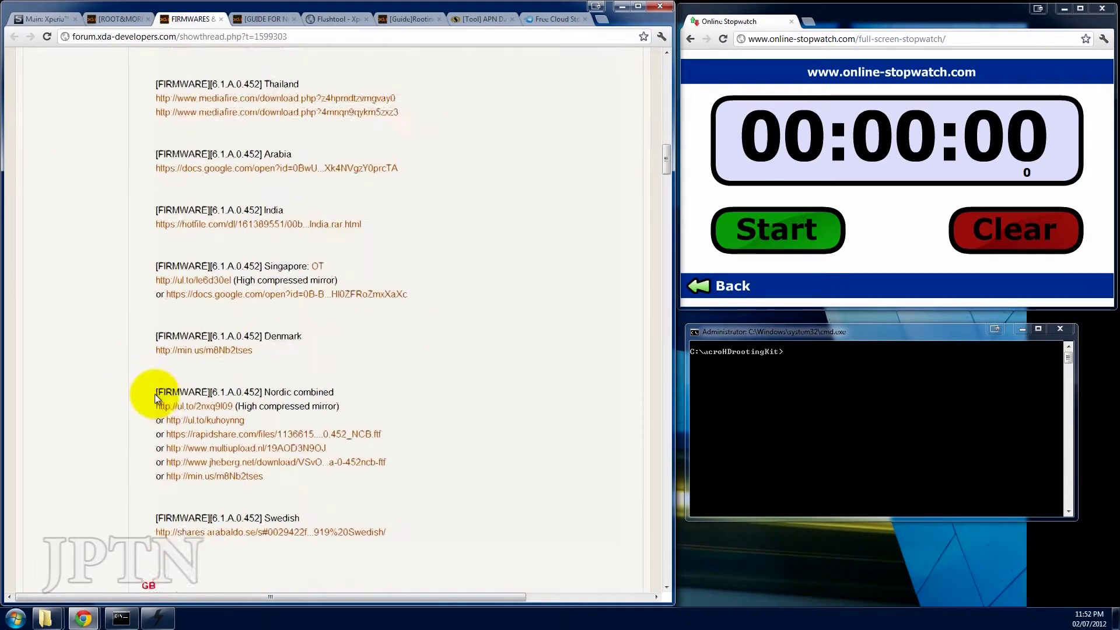
- Scroll further down and collapse the Operator Firmwares section
scroll(155, 394, down, 12)
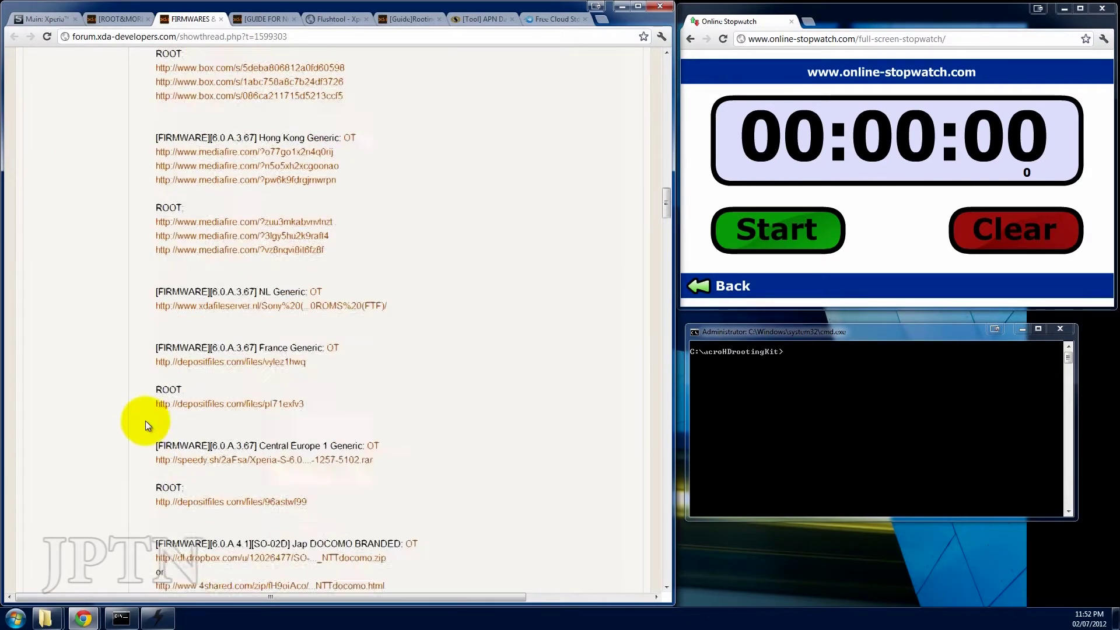
scroll(146, 421, down, 15)
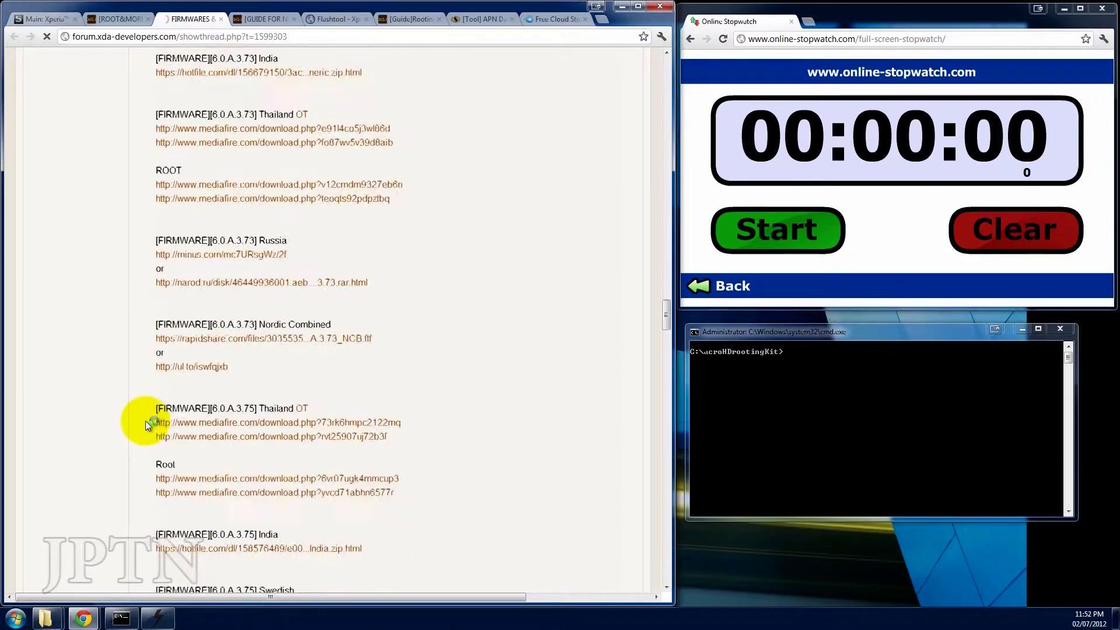
scroll(146, 421, down, 11)
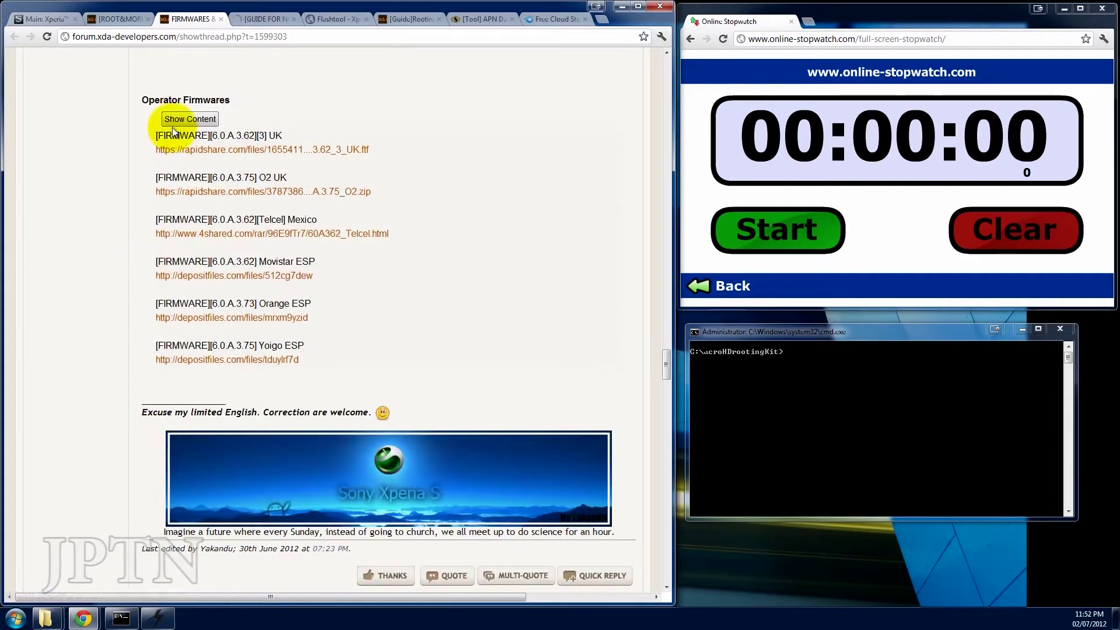
click(172, 126)
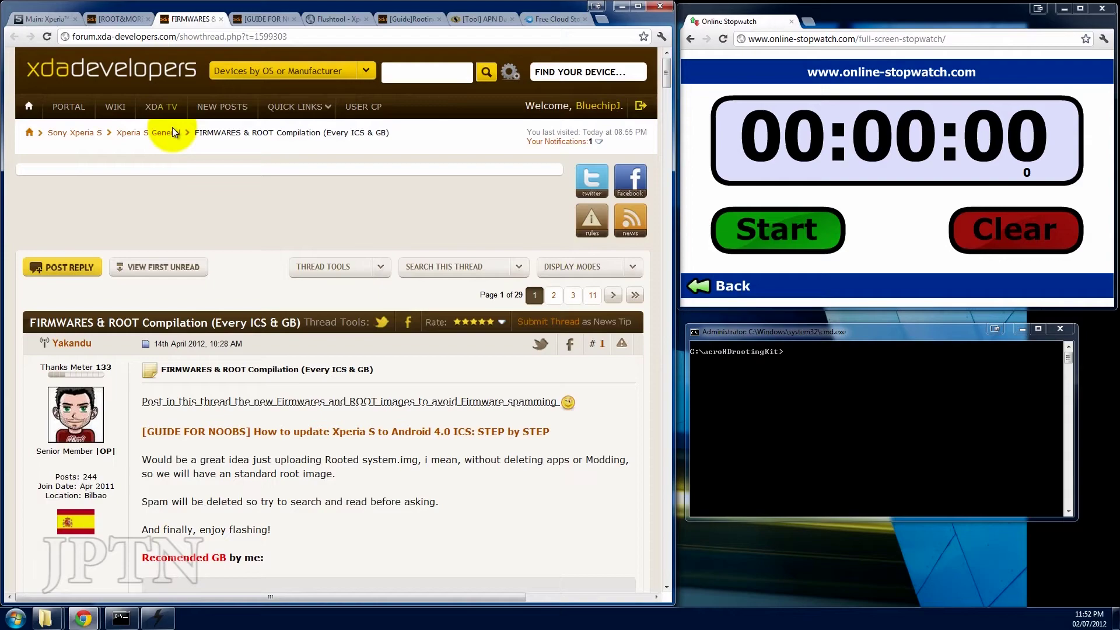
- Read Steps 1–3 of the GUIDE FOR NOOBS ICS update guide, then move to the Flashtool download tab
key(ctrl+Tab)
scroll(163, 175, up, 6)
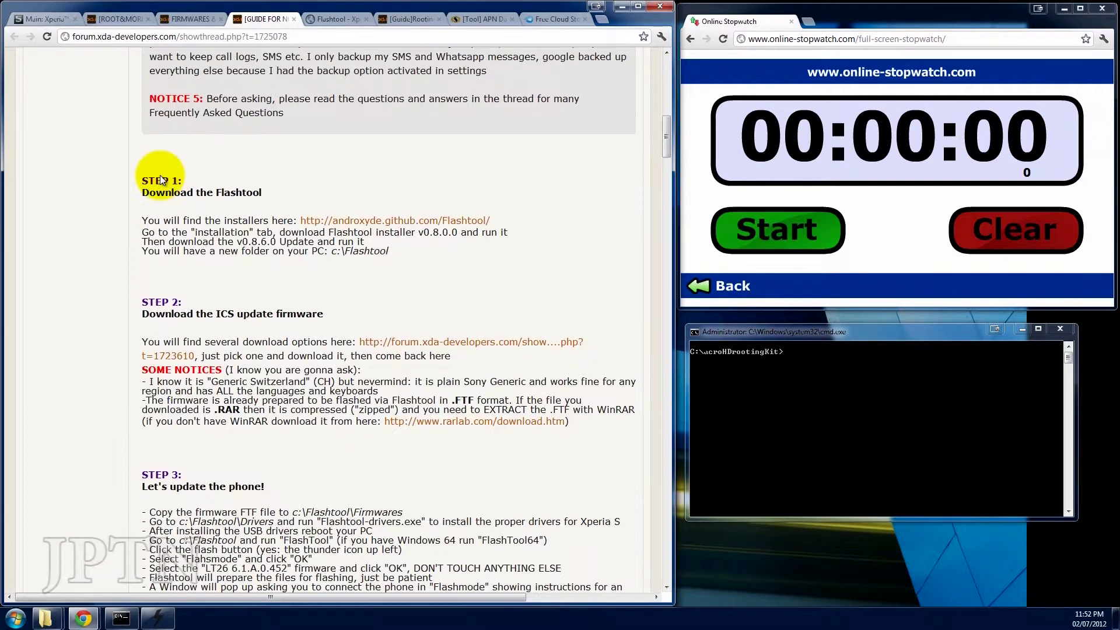
scroll(160, 175, up, 2)
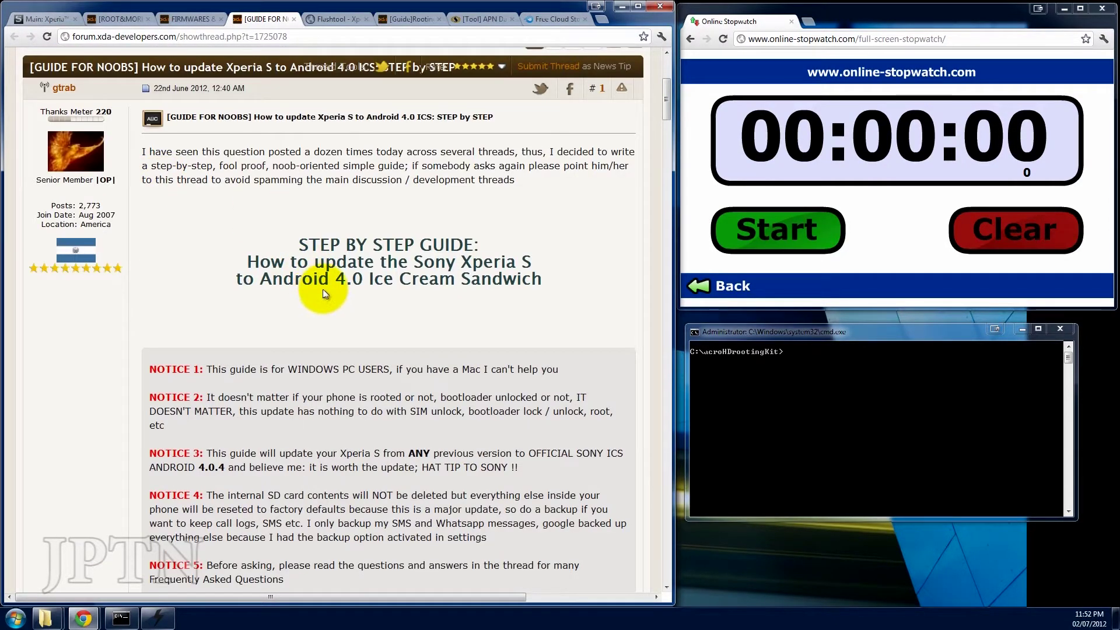
scroll(145, 359, down, 6)
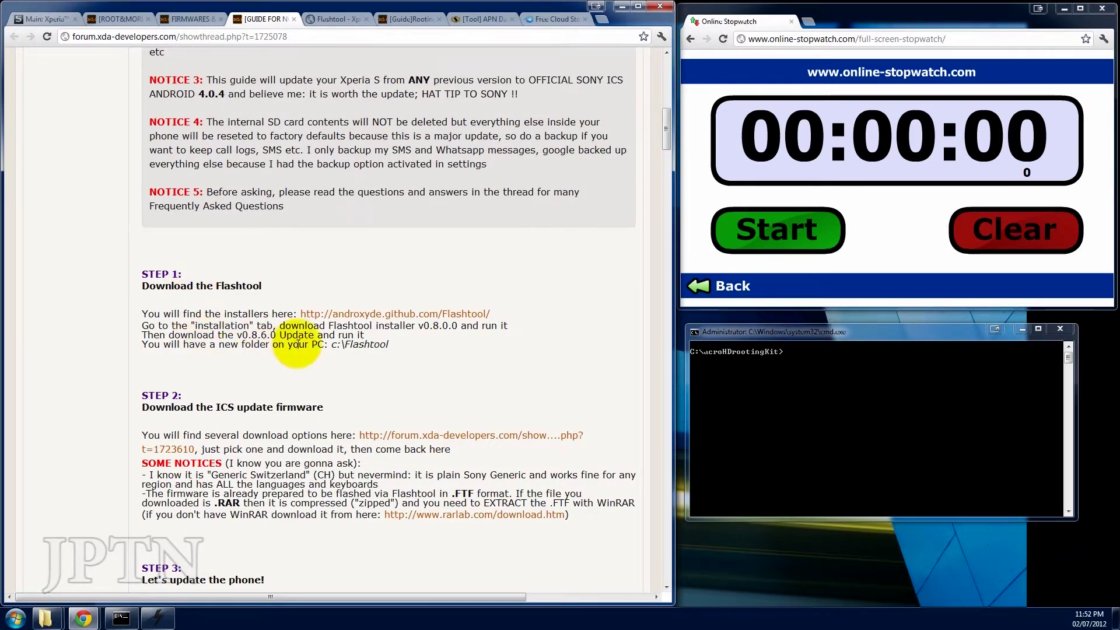
scroll(123, 355, down, 1)
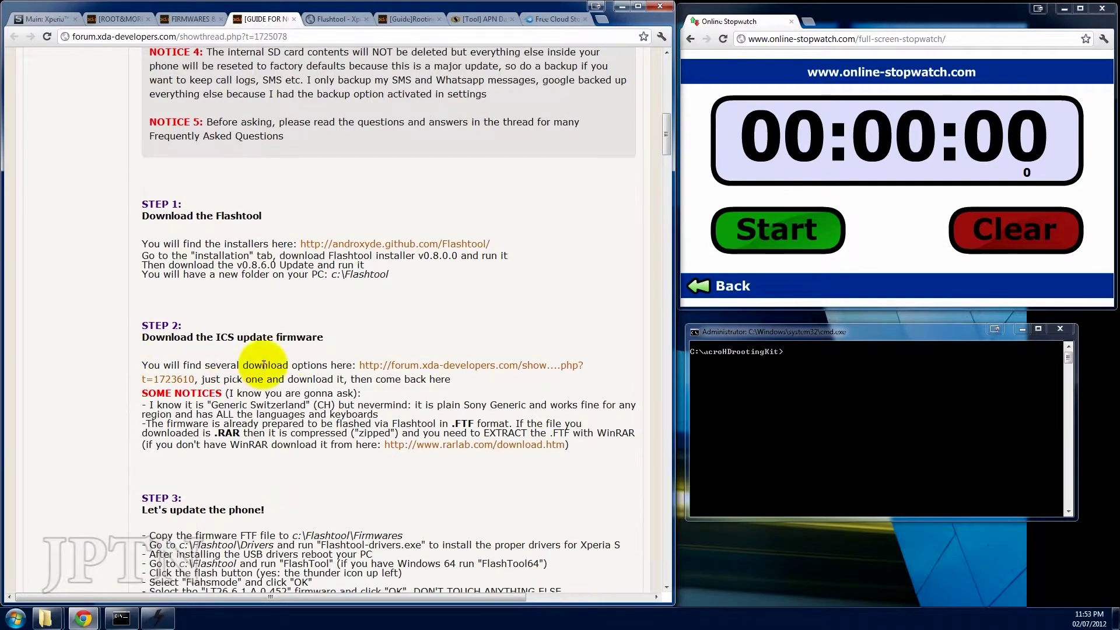
scroll(270, 416, down, 3)
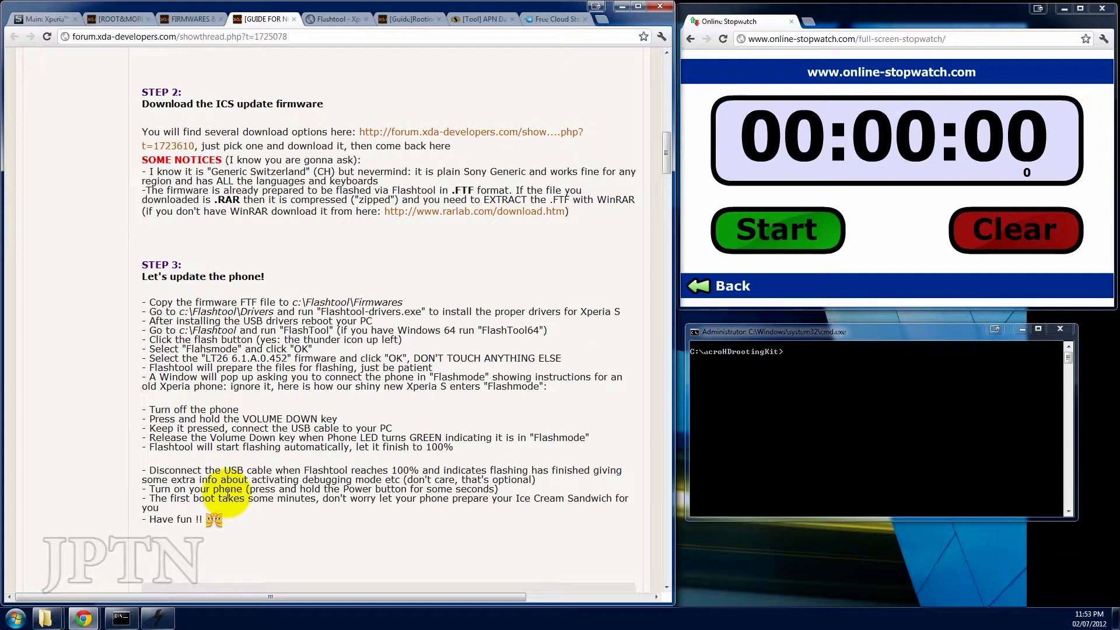
scroll(135, 368, up, 7)
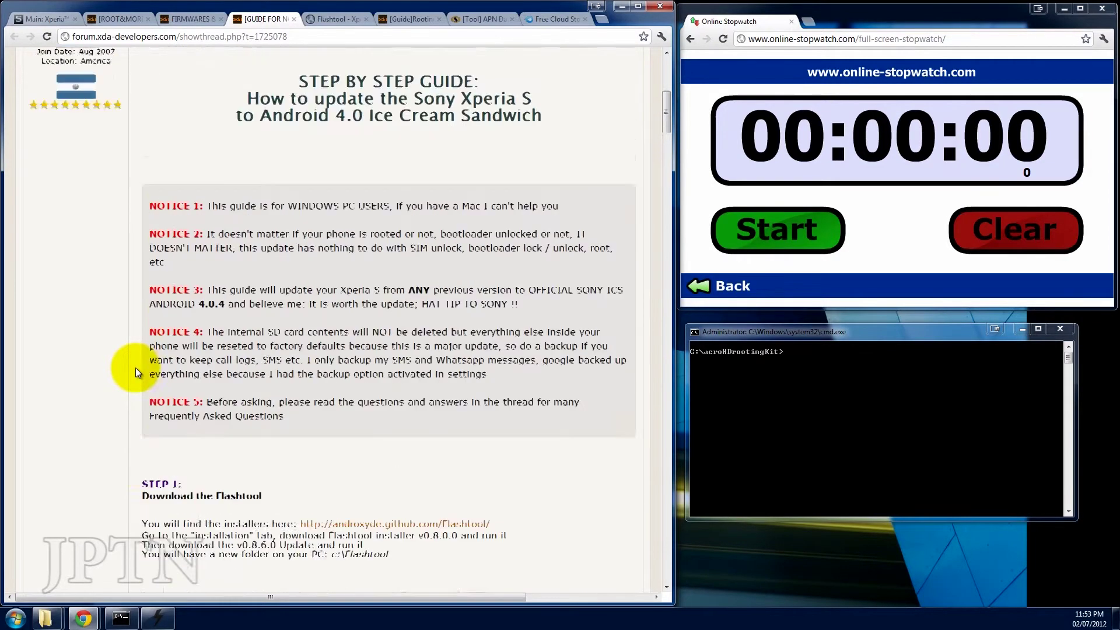
key(ctrl+Tab)
- Highlight the Flashtool v0.8.0.0 full install and v0.8.6.0 update version numbers
scroll(251, 280, up, 1)
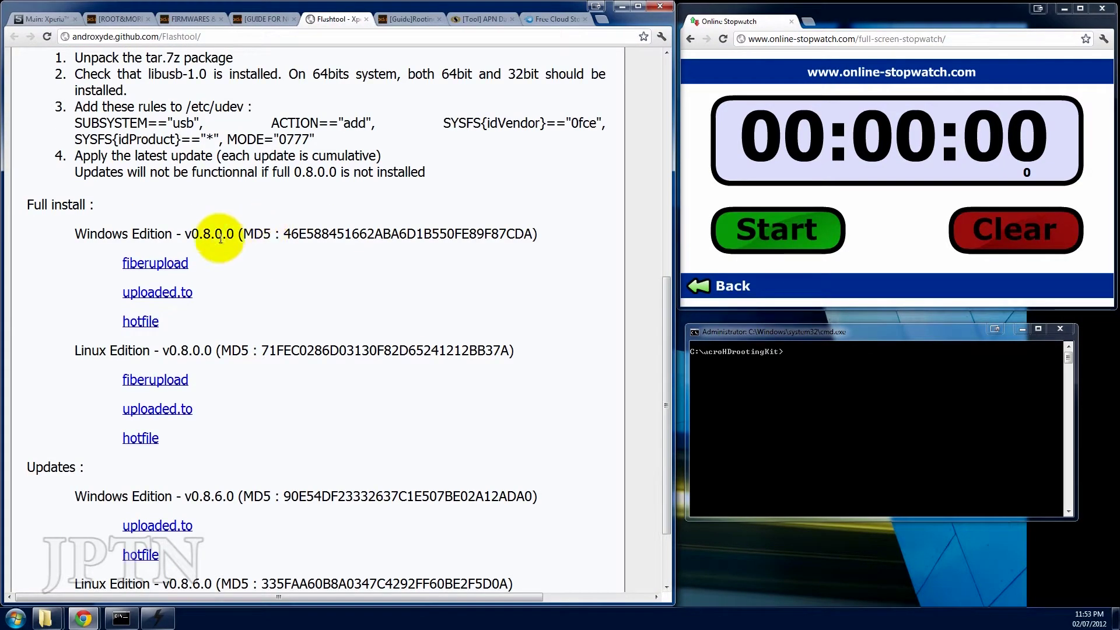
drag(186, 234, 234, 233)
click(238, 312)
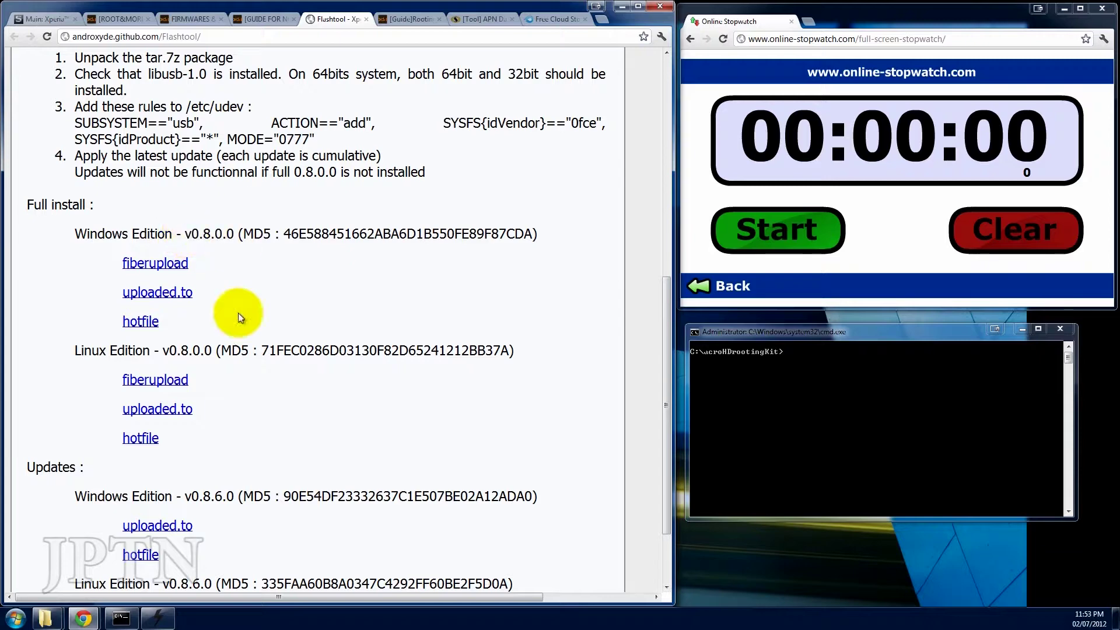
scroll(205, 513, down, 2)
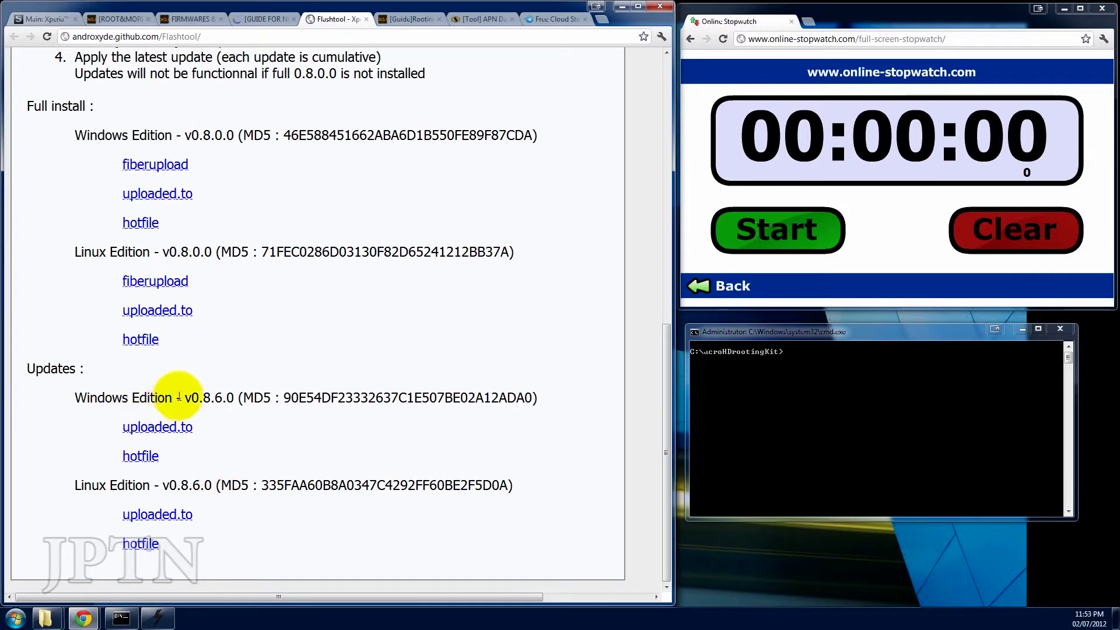
drag(182, 398, 228, 400)
click(227, 401)
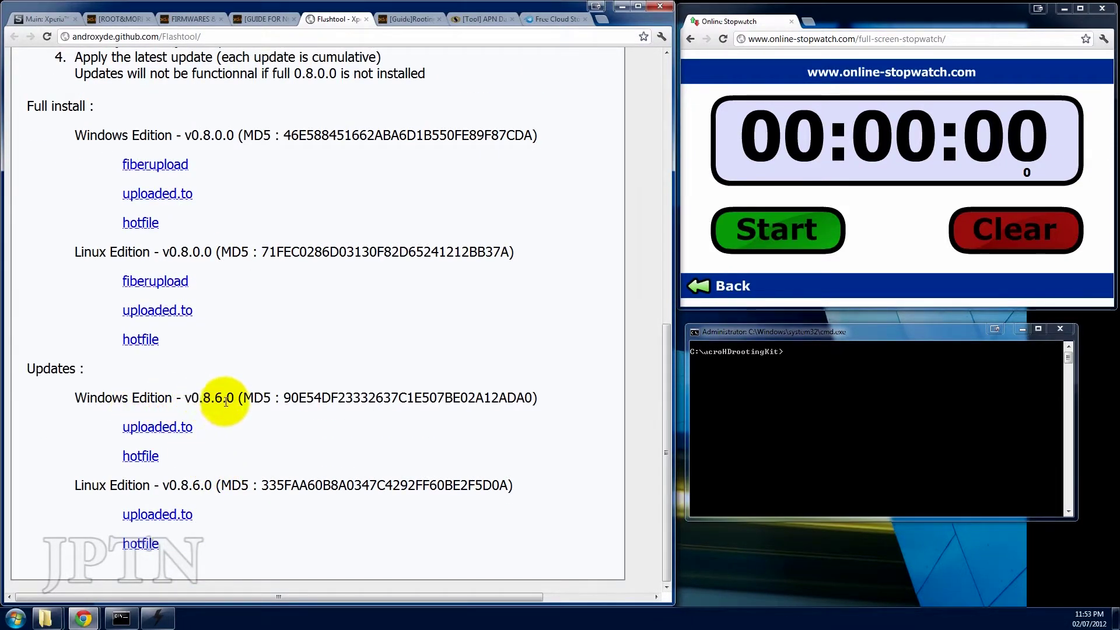
- Minimize Chrome, close the Xperia Flasher program, and restore Chrome from the taskbar
key(alt+space)
key(n)
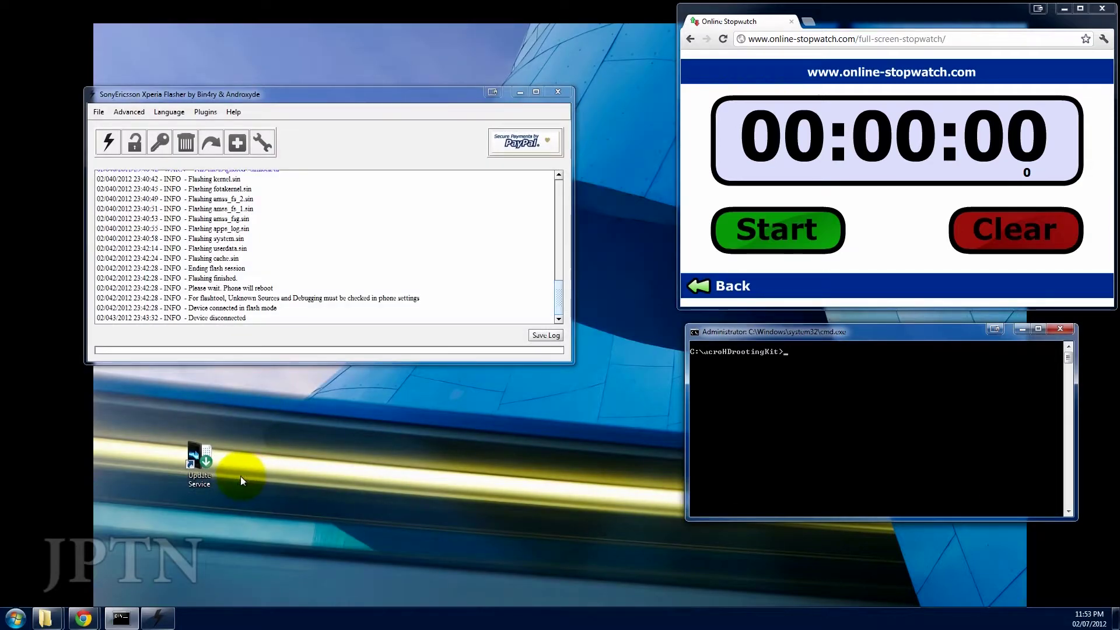
click(215, 467)
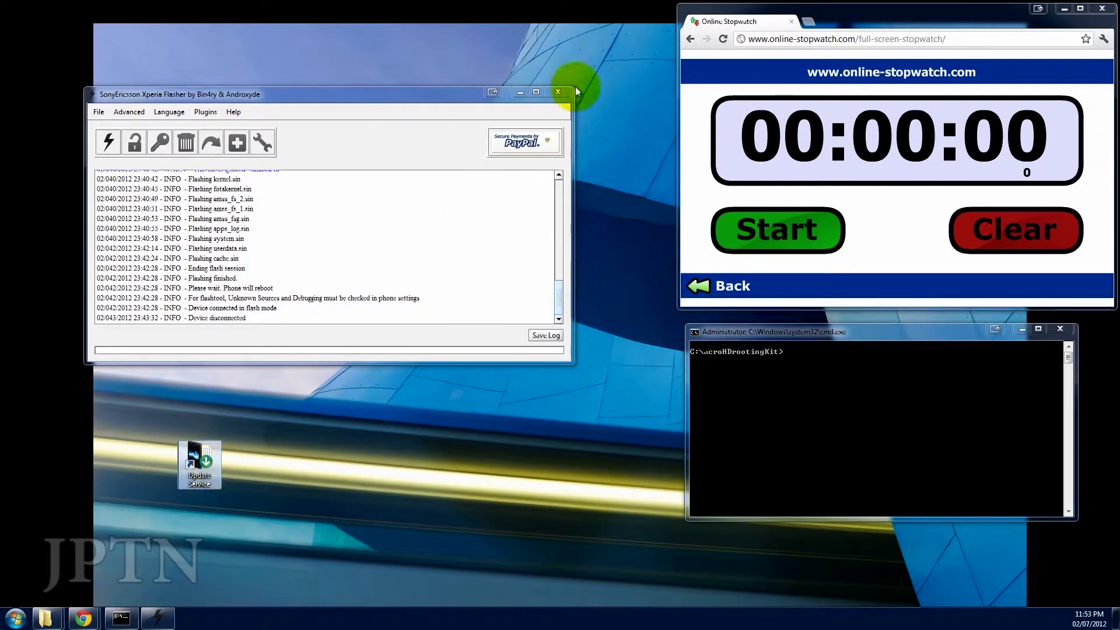
click(559, 91)
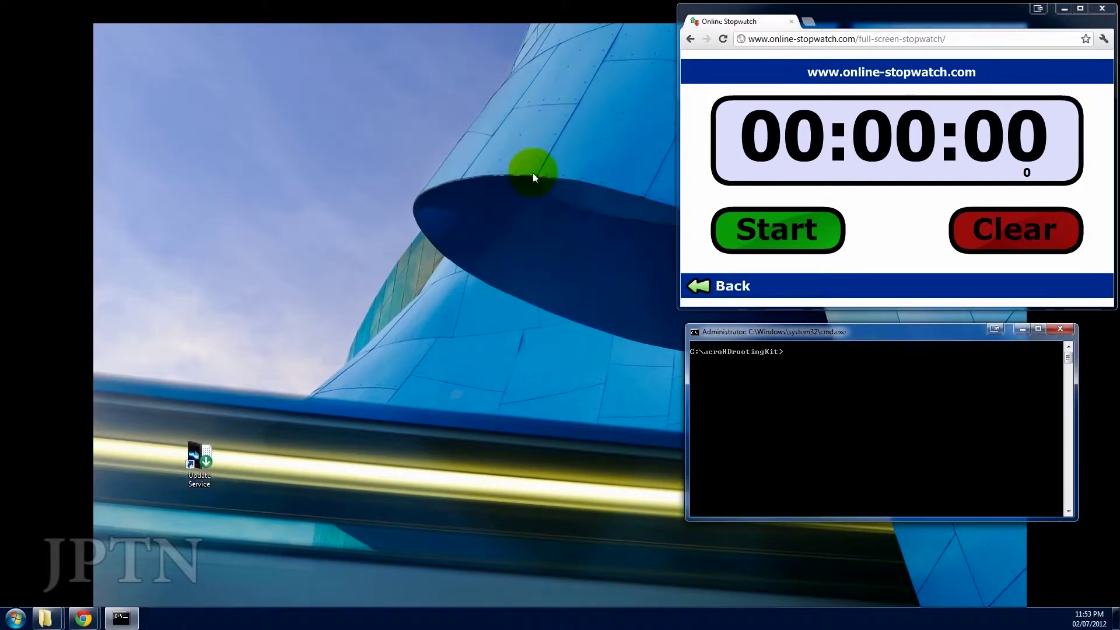
mouse_move(78, 617)
click(82, 582)
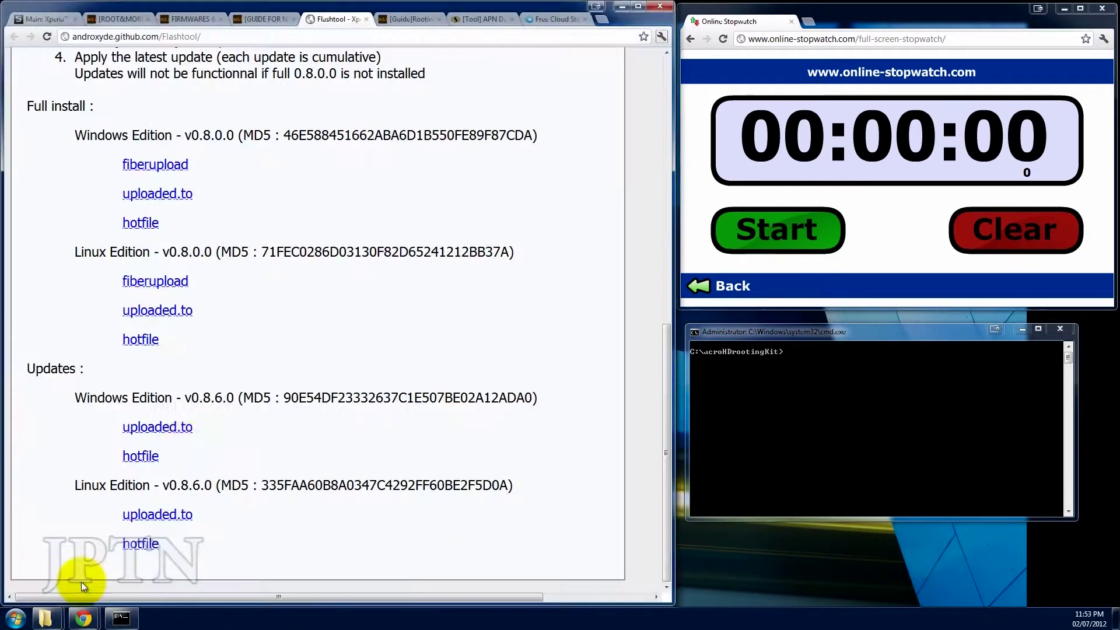
- On the [Guide]Rooting tab, highlight the GB (Locked Bootloaders) title and phone settings items (1)–(4)
key(ctrl+Tab)
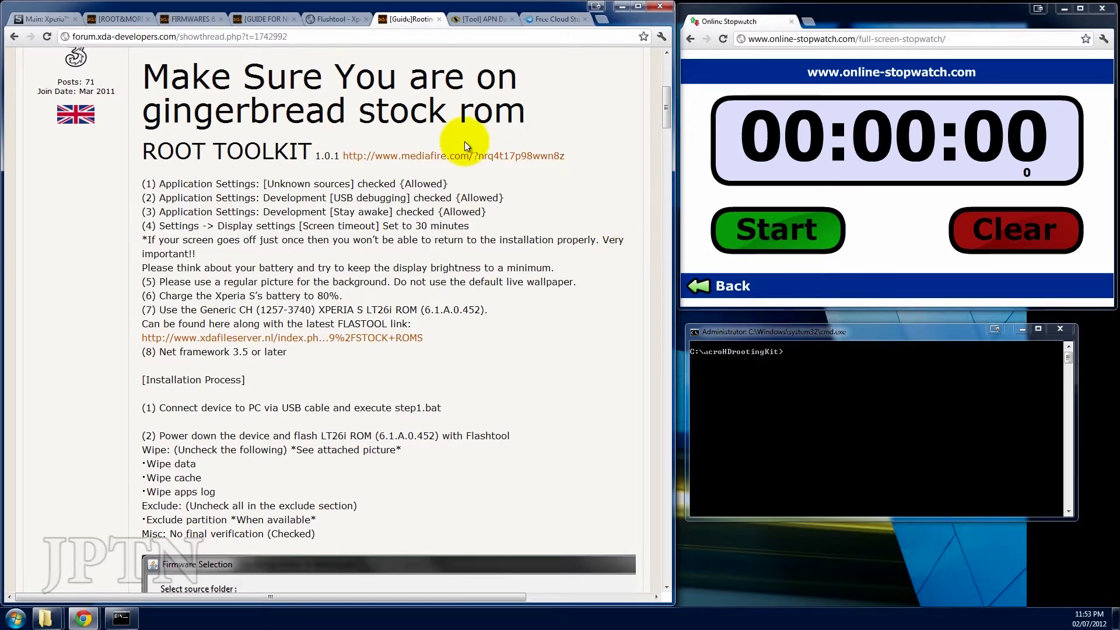
scroll(464, 141, up, 3)
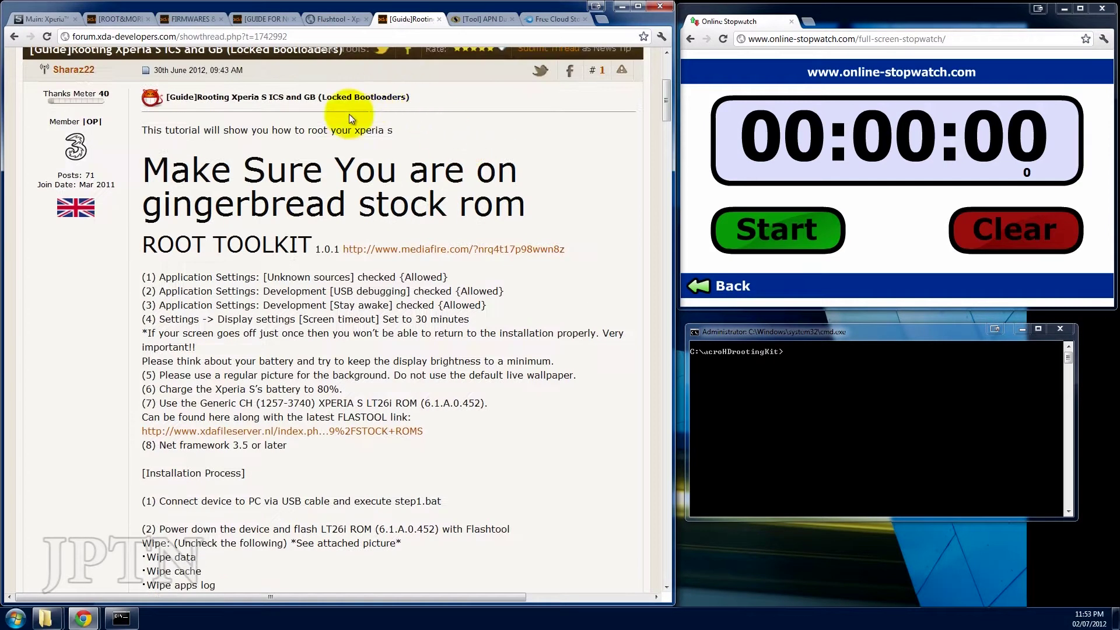
drag(303, 98, 413, 100)
click(426, 267)
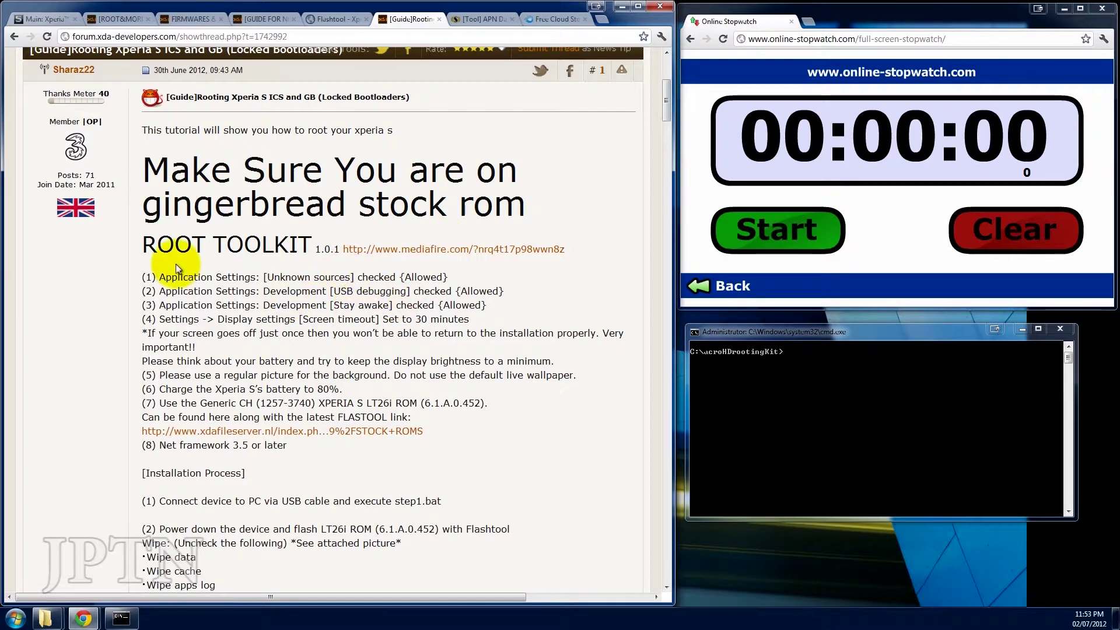
mouse_move(145, 278)
mouse_down()
mouse_move(449, 279)
mouse_move(295, 293)
mouse_move(412, 296)
mouse_move(449, 311)
mouse_move(408, 279)
mouse_move(184, 257)
mouse_move(138, 271)
mouse_up()
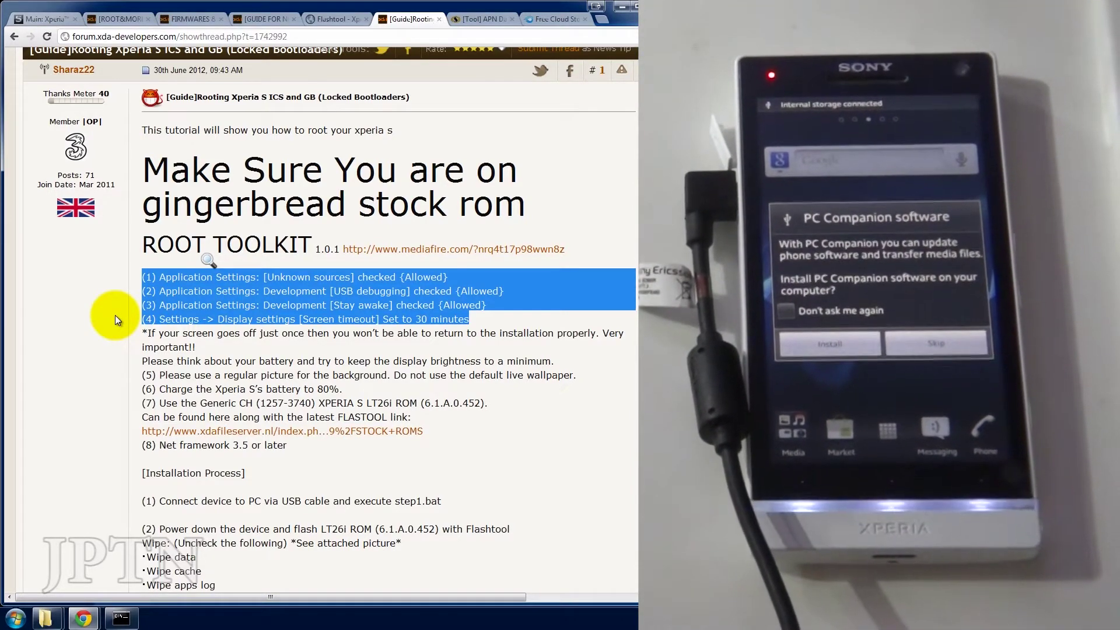
click(338, 352)
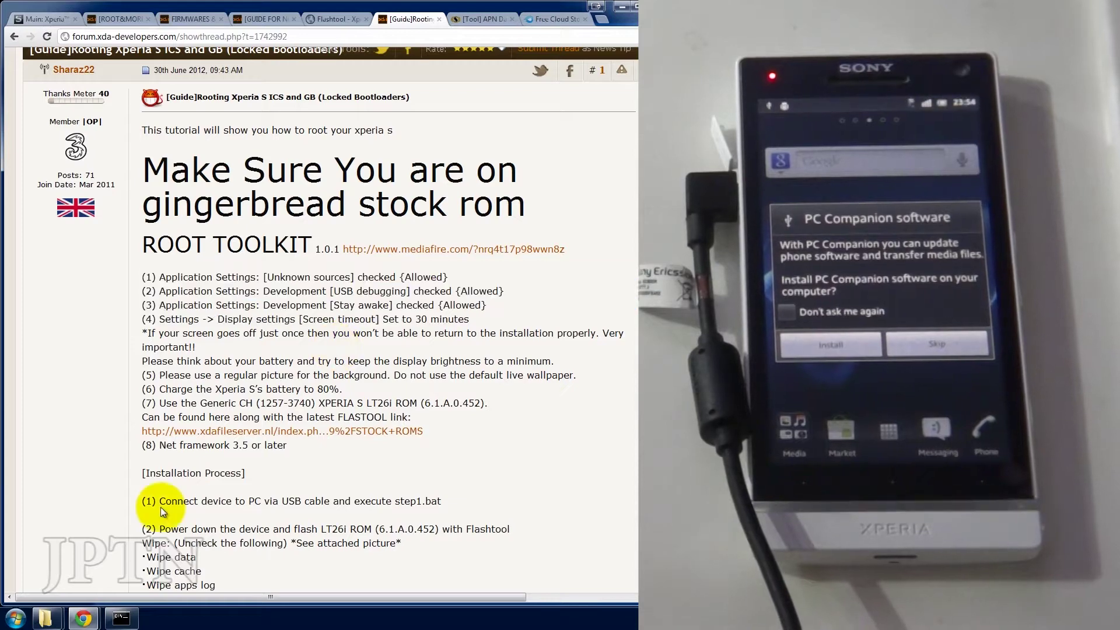
mouse_move(46, 617)
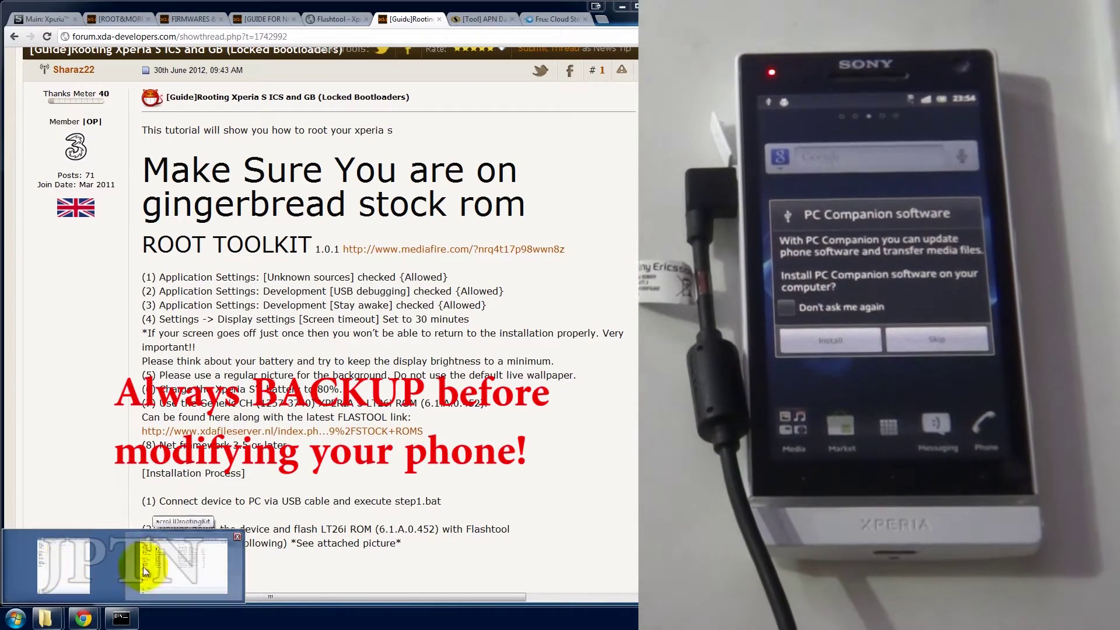
click(90, 579)
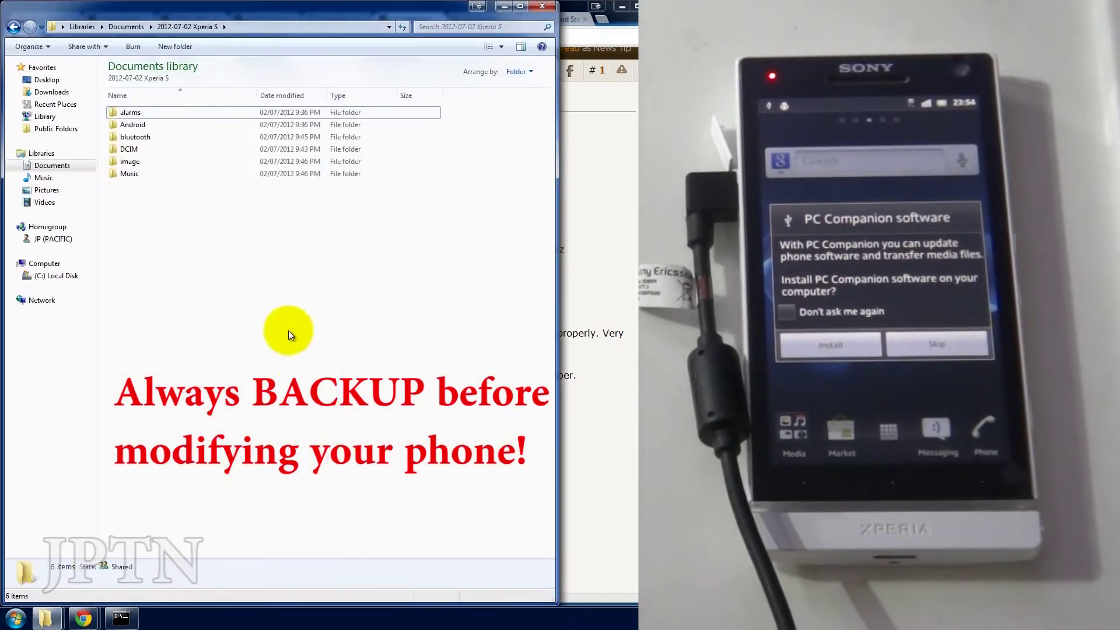
key(Down)
key(Down)
key(Down)
key(Up)
key(Up)
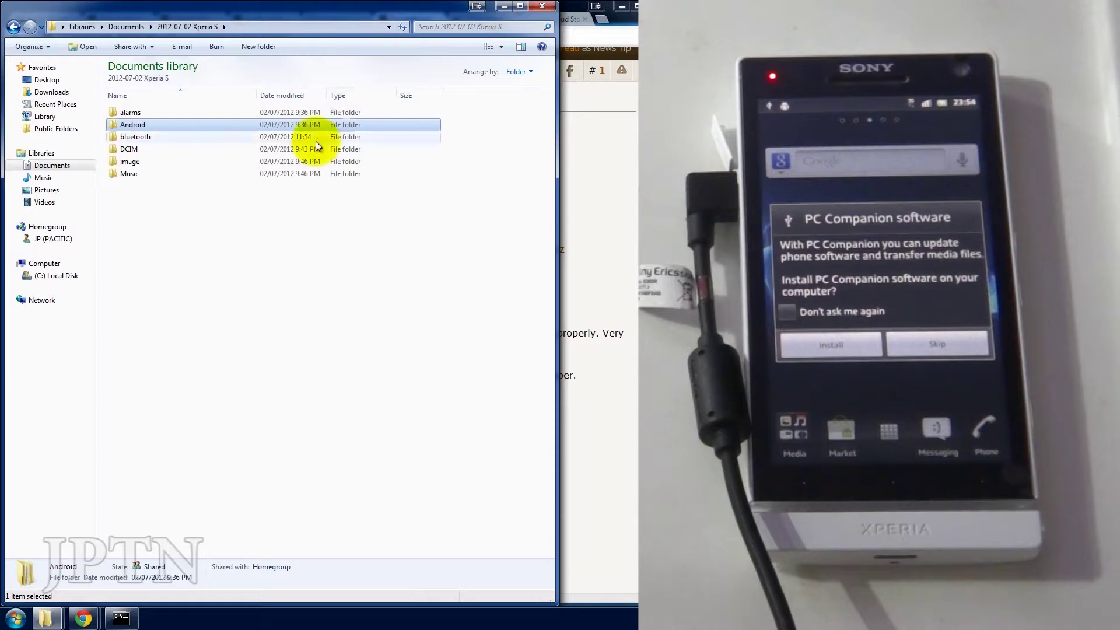
click(499, 8)
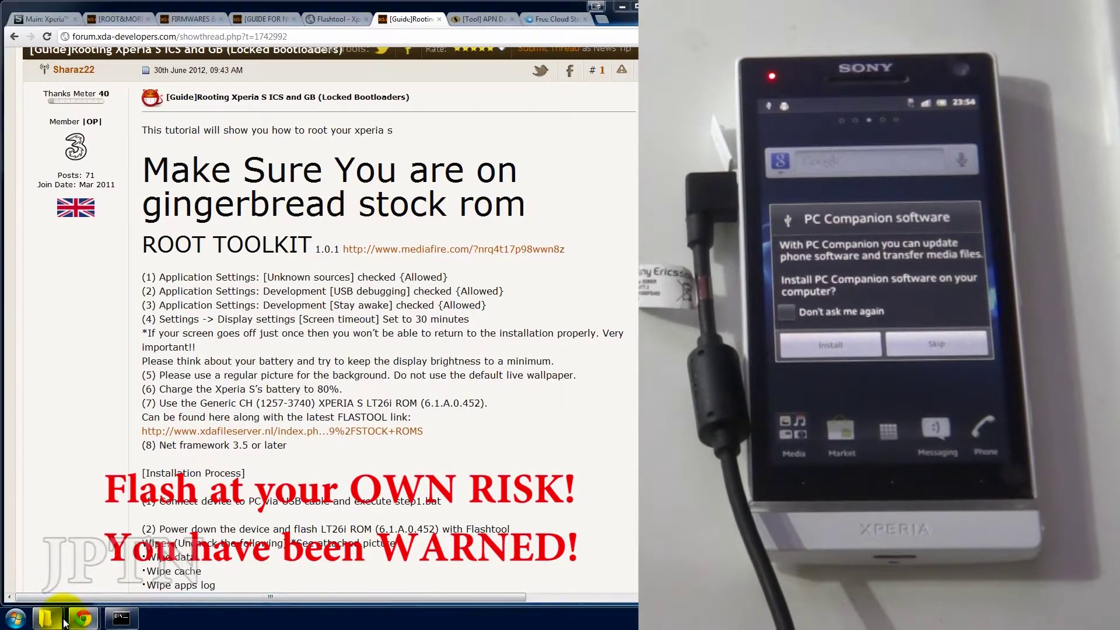
- Restore the acroHDrootingKit folder and open a command window there from its context menu
mouse_move(46, 617)
click(146, 584)
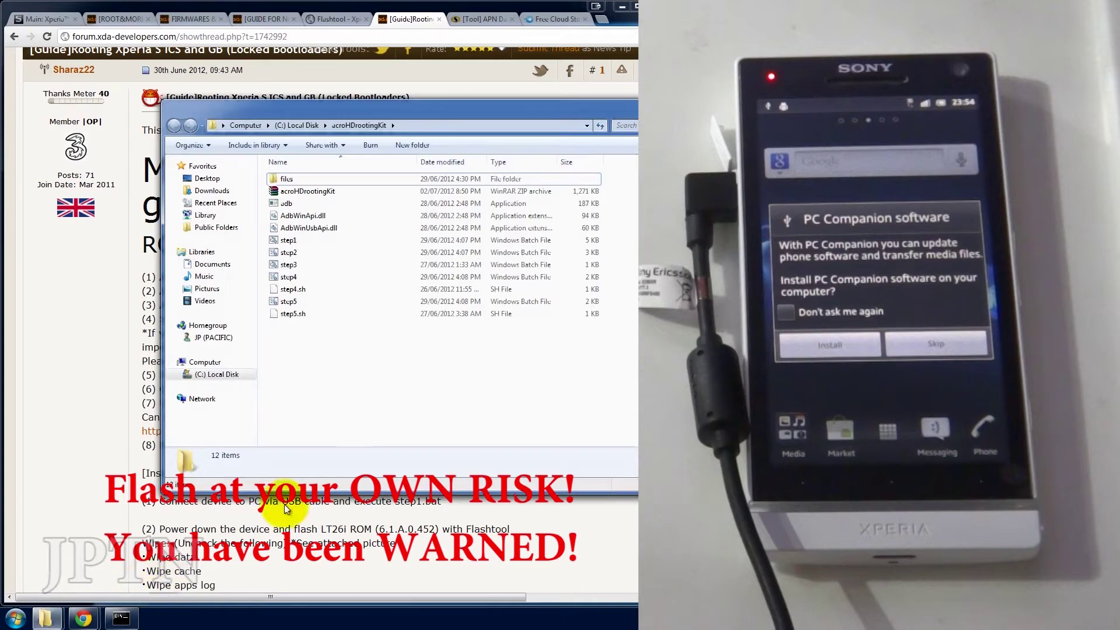
click(323, 195)
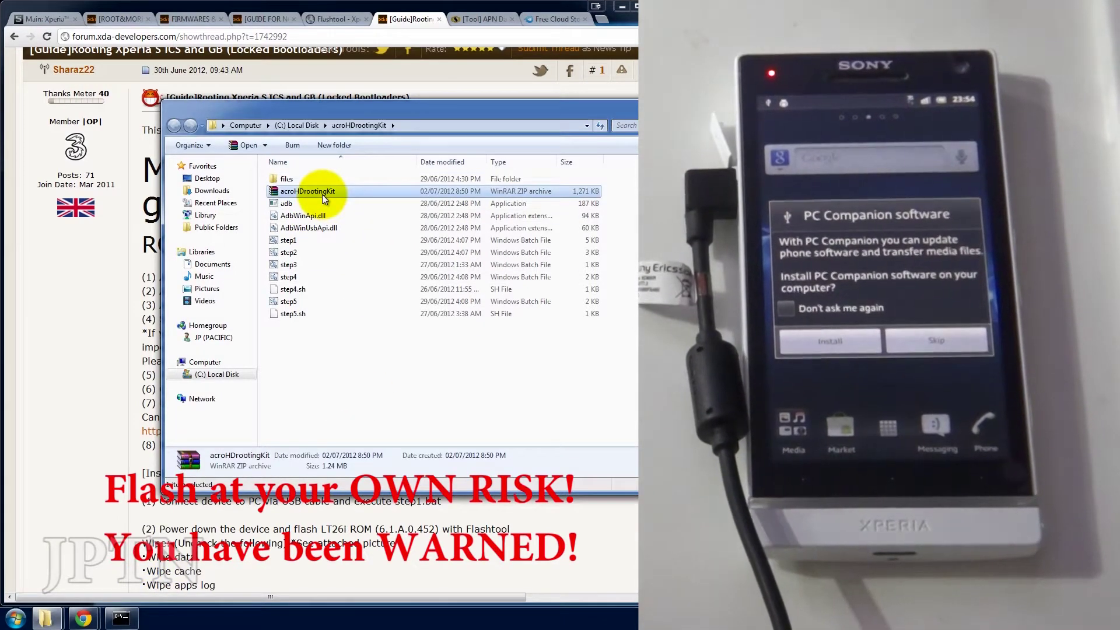
click(463, 397)
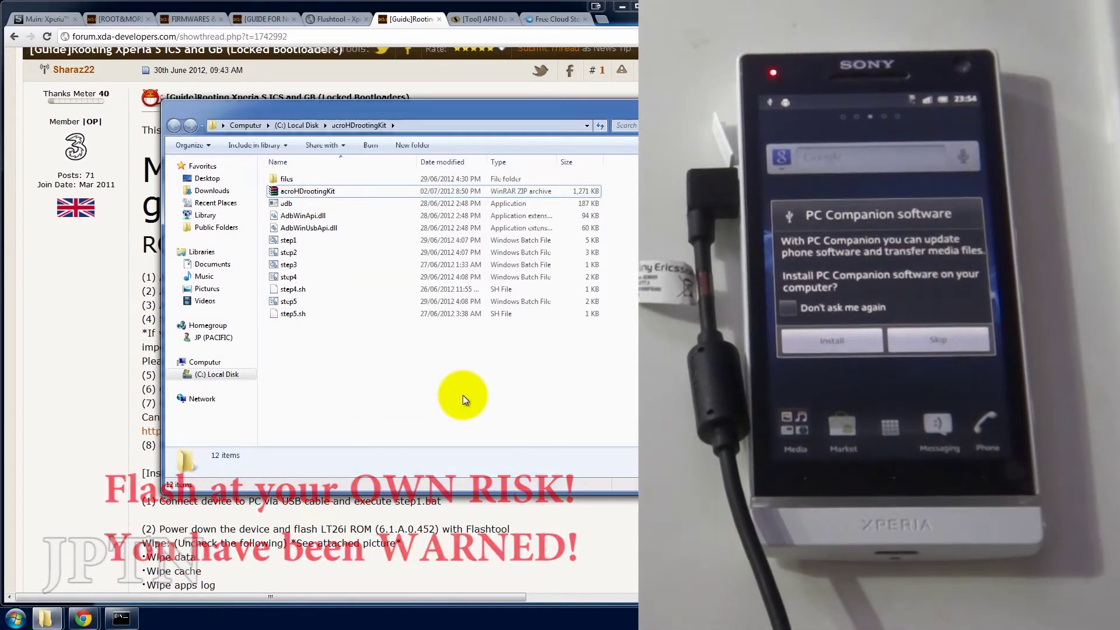
right_click(433, 364)
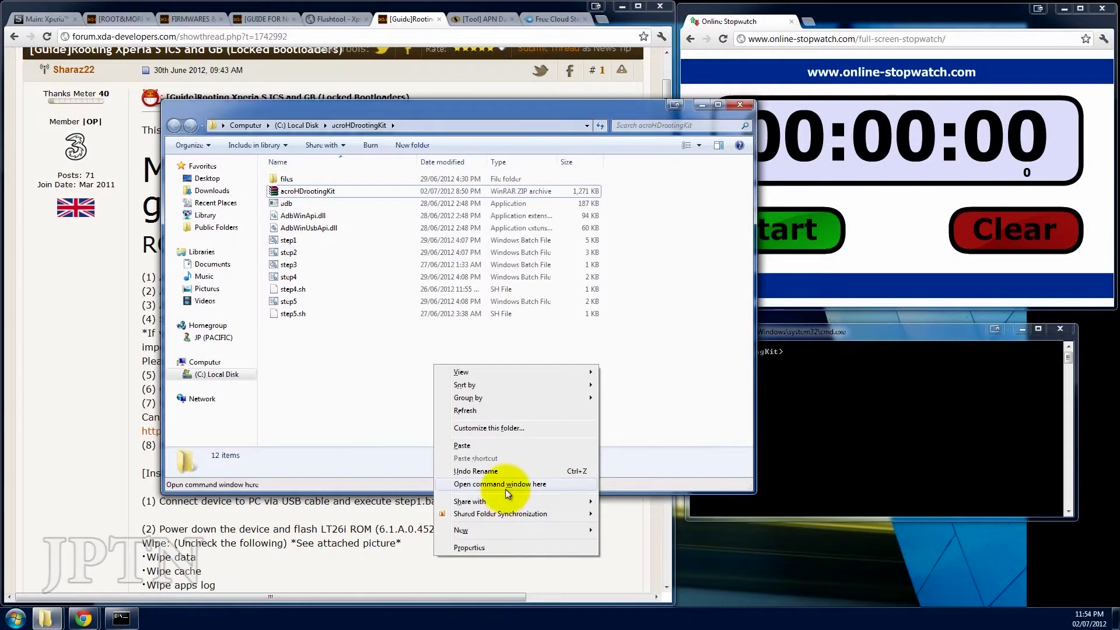
click(771, 517)
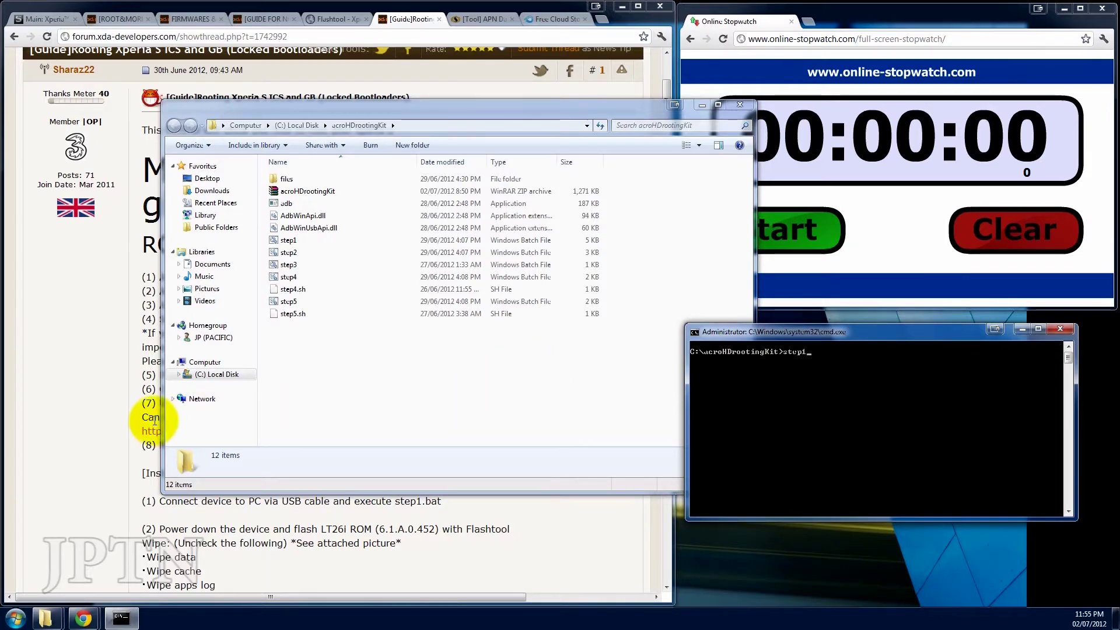
- Run step1 to bring up the rooting toolkit 1.0.1 menu and start the online stopwatch
click(122, 426)
scroll(125, 428, down, 2)
scroll(124, 427, down, 4)
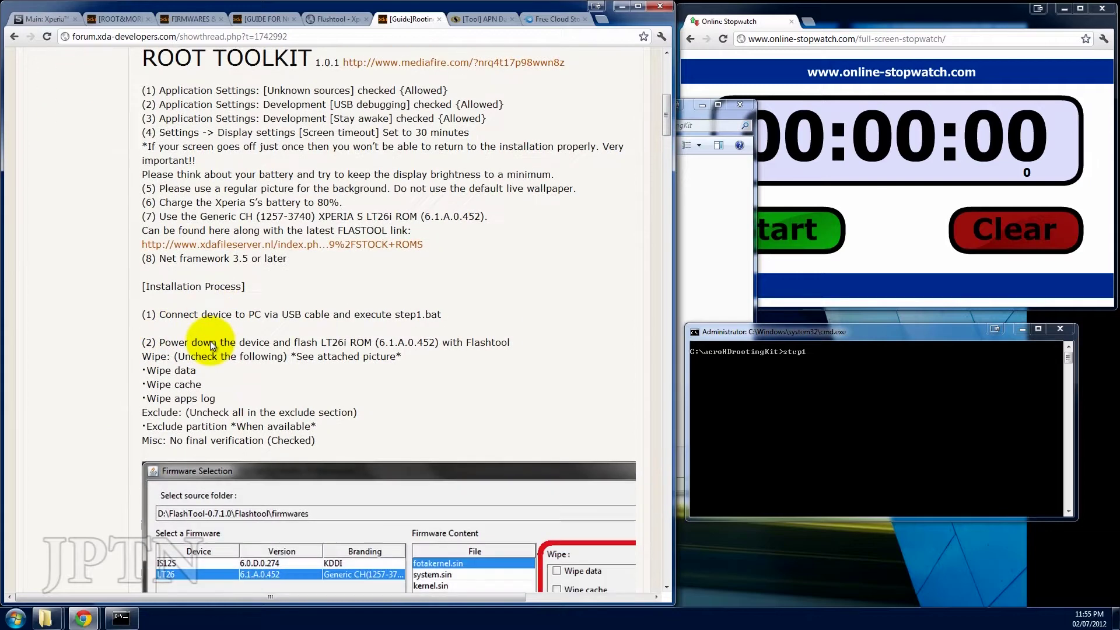
click(724, 330)
key(Return)
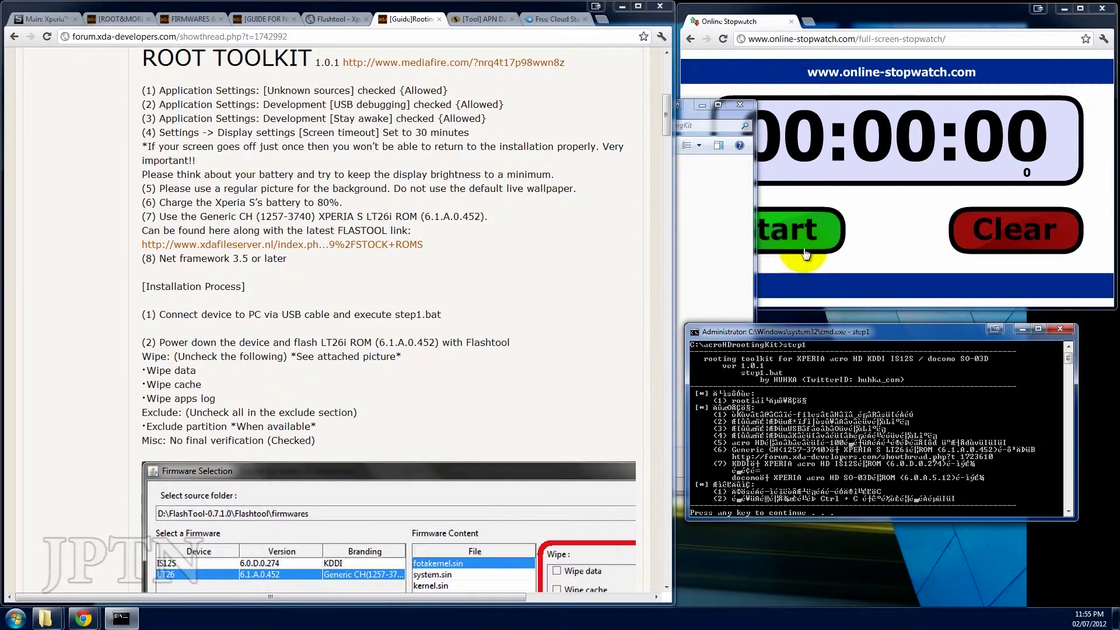
click(810, 239)
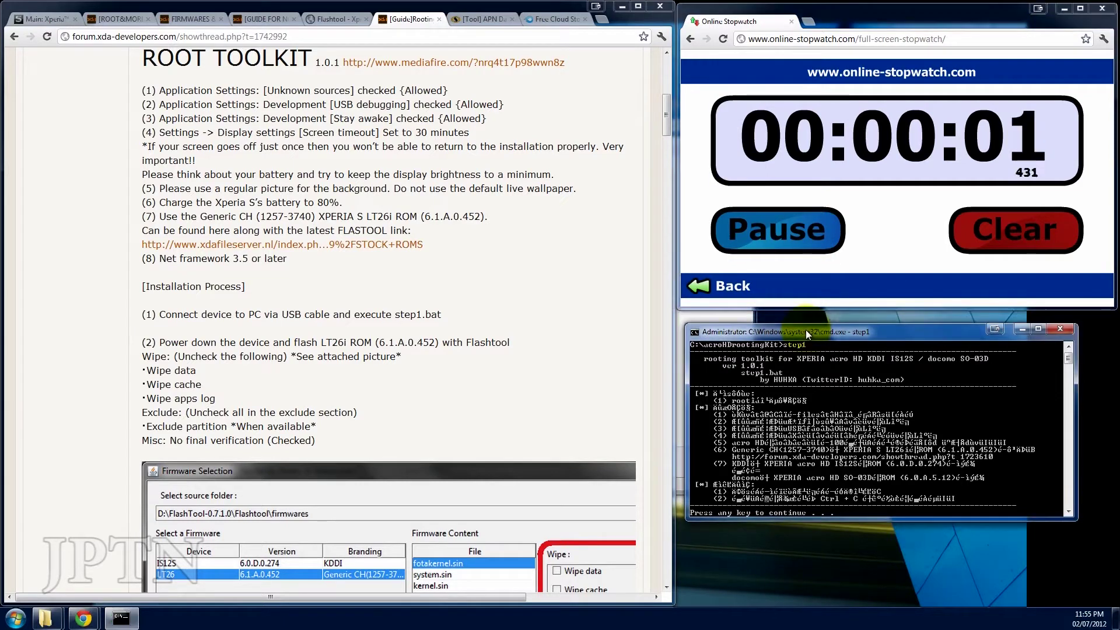
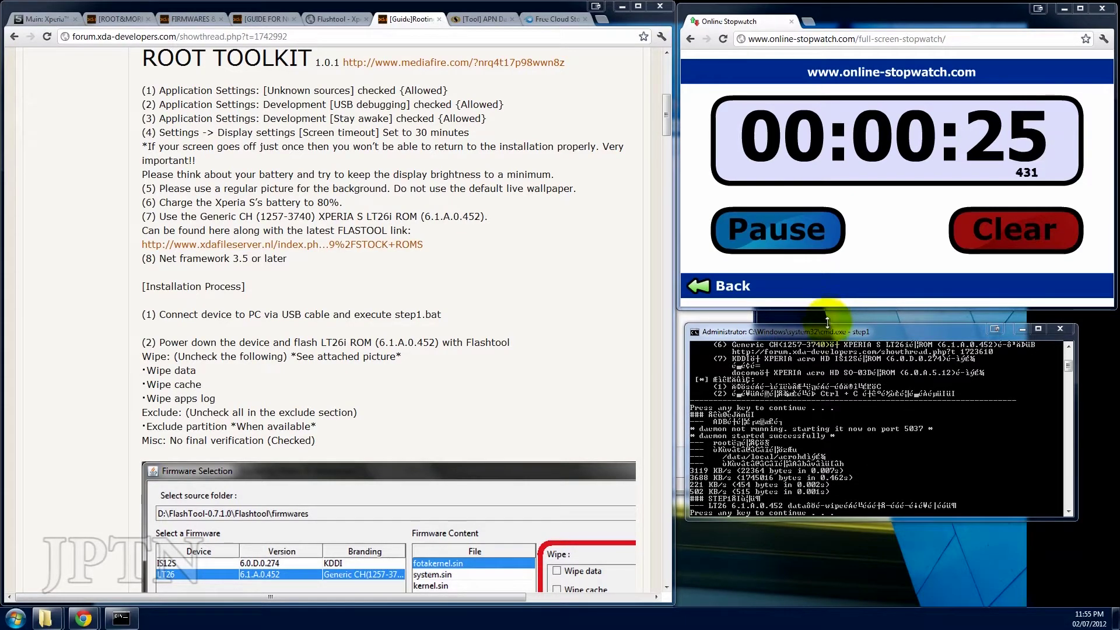
- Stop the online stopwatch at 00:00:27 and scroll through the rooting guide
click(811, 228)
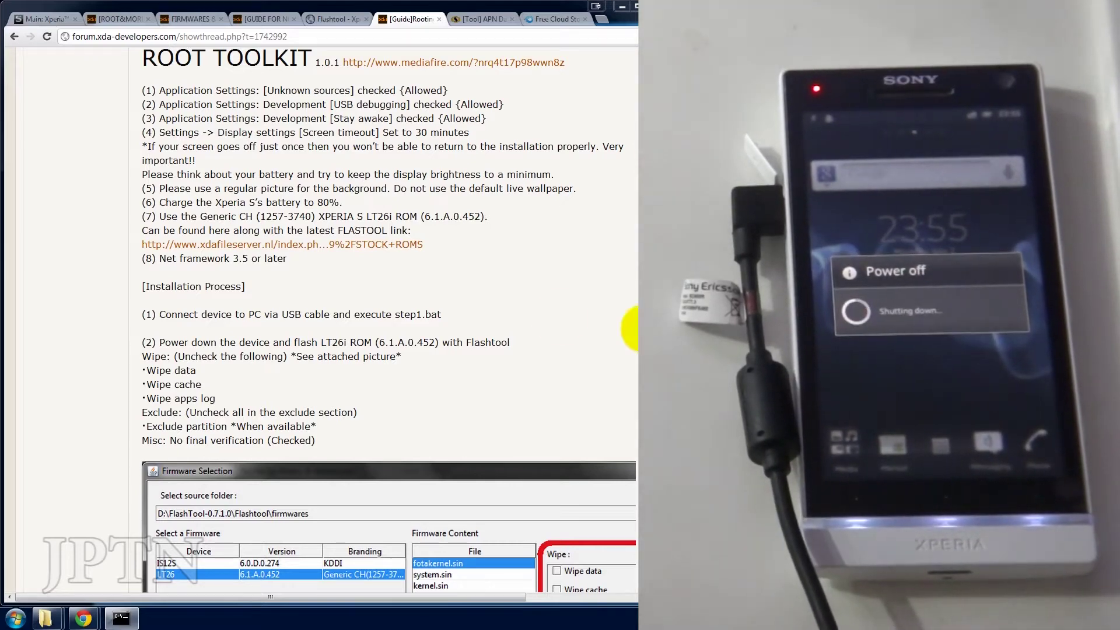
scroll(184, 247, down, 1)
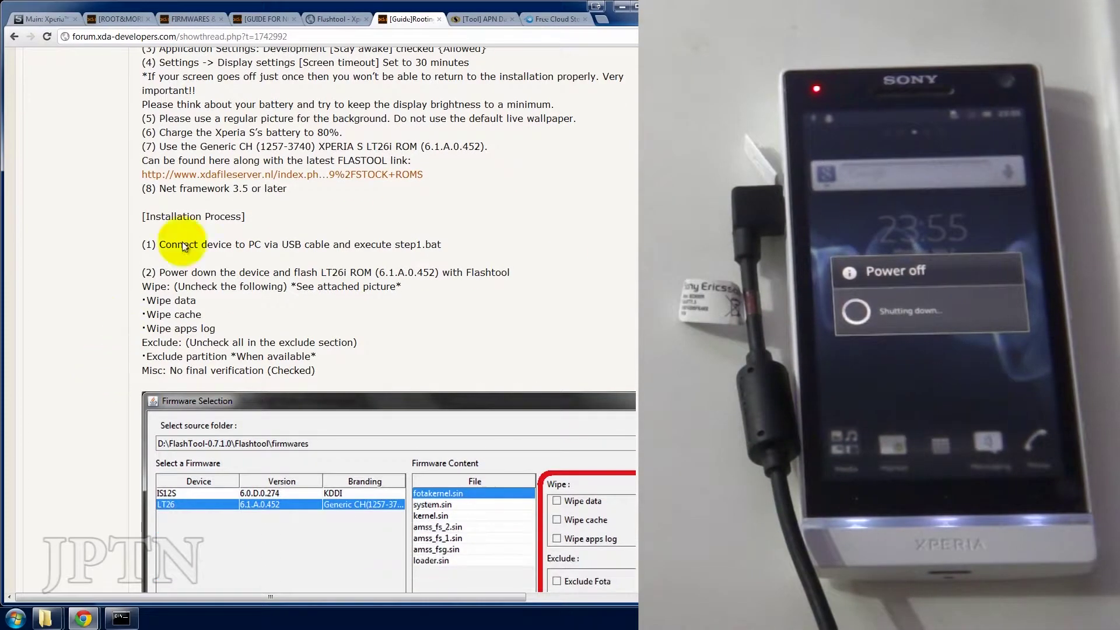
scroll(178, 271, down, 1)
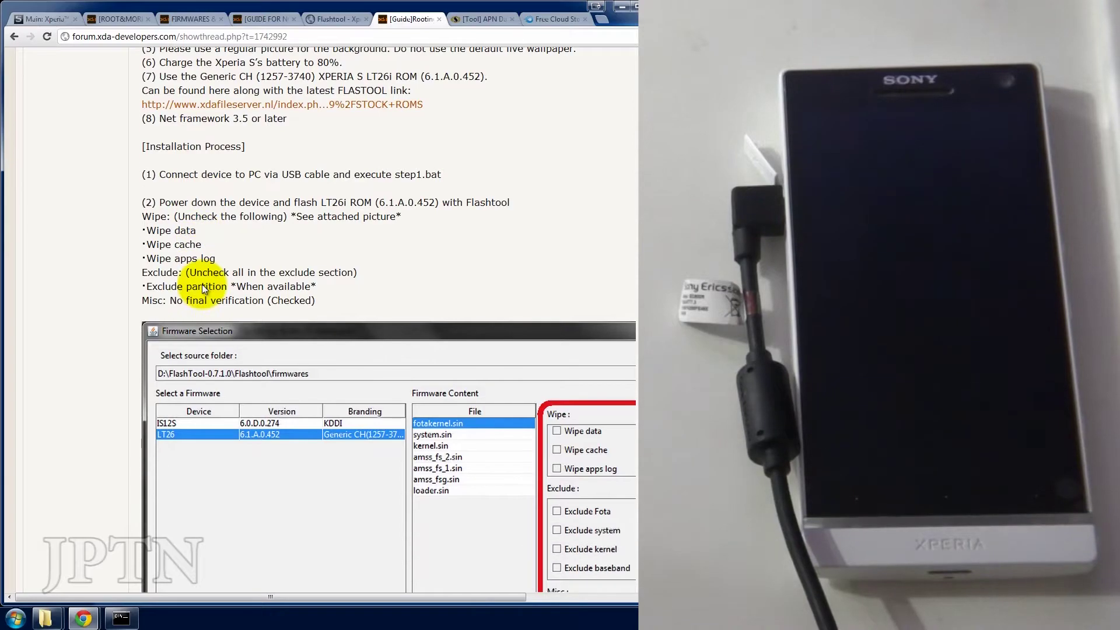
scroll(275, 157, up, 2)
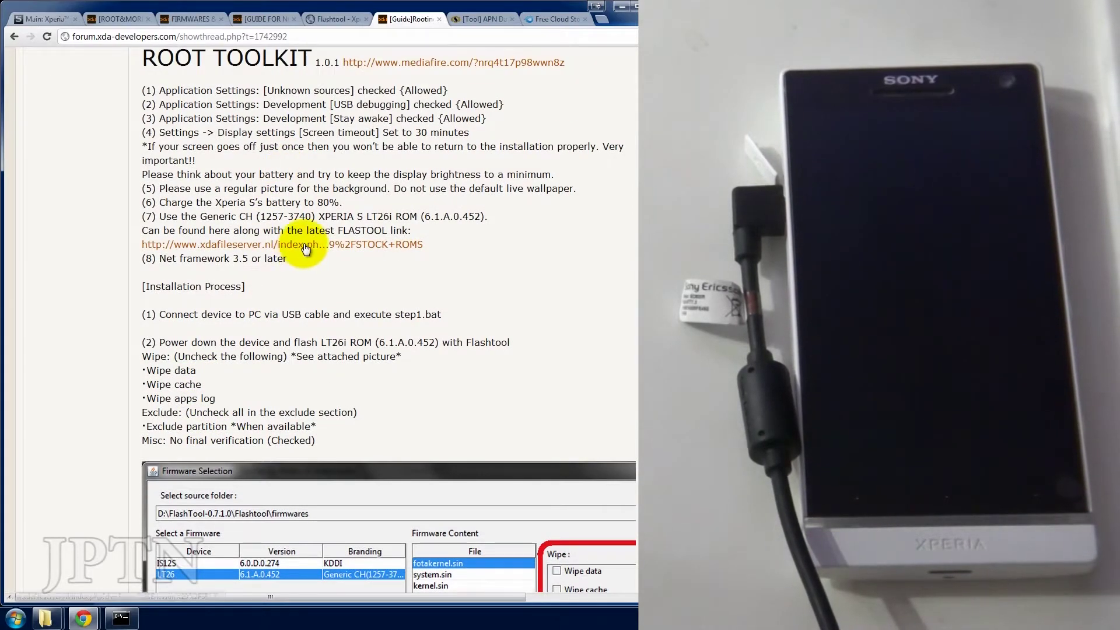
- Check the LT26i ICS ROM folder on the XDA file server, then return to the guide
click(305, 246)
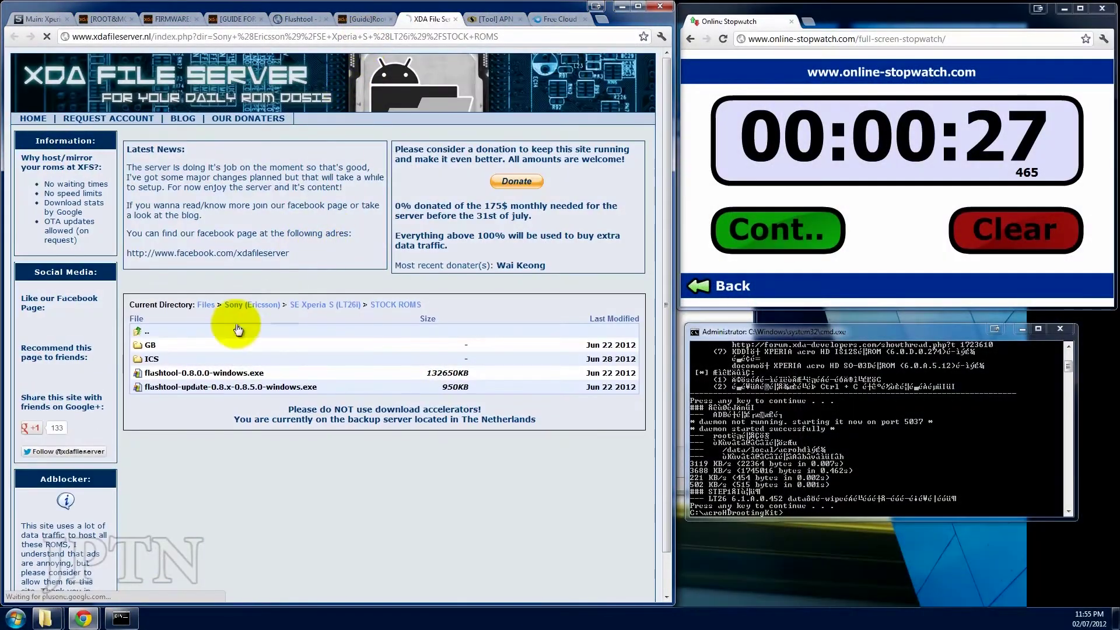
click(153, 359)
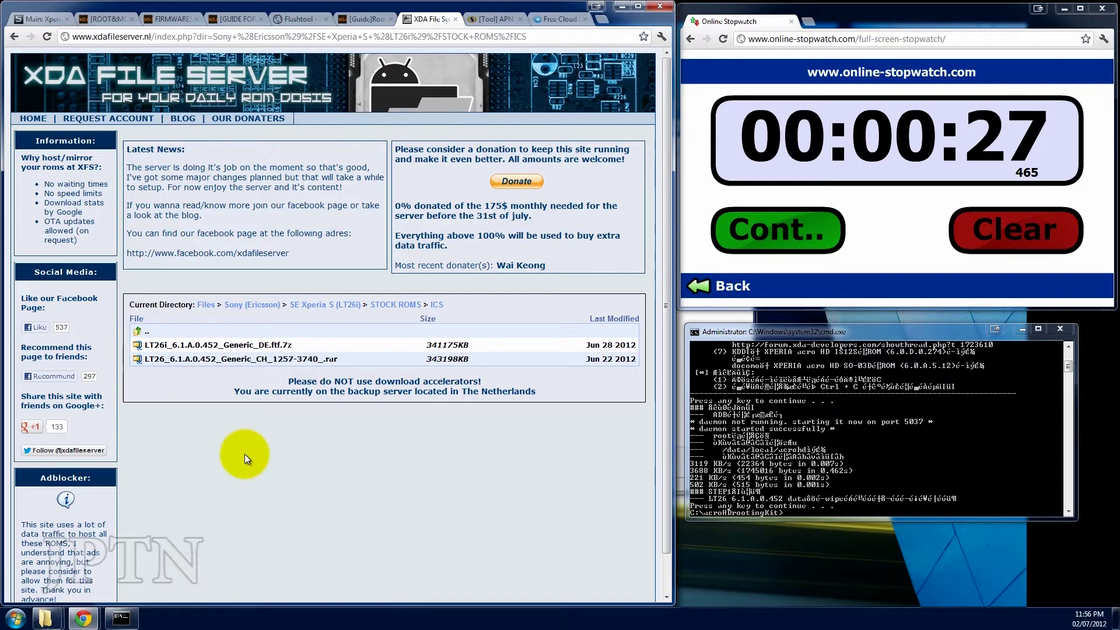
key(ctrl+w)
- Launch Flashtool64 and start a flash in Flashmode to reach the firmware list
scroll(170, 388, down, 2)
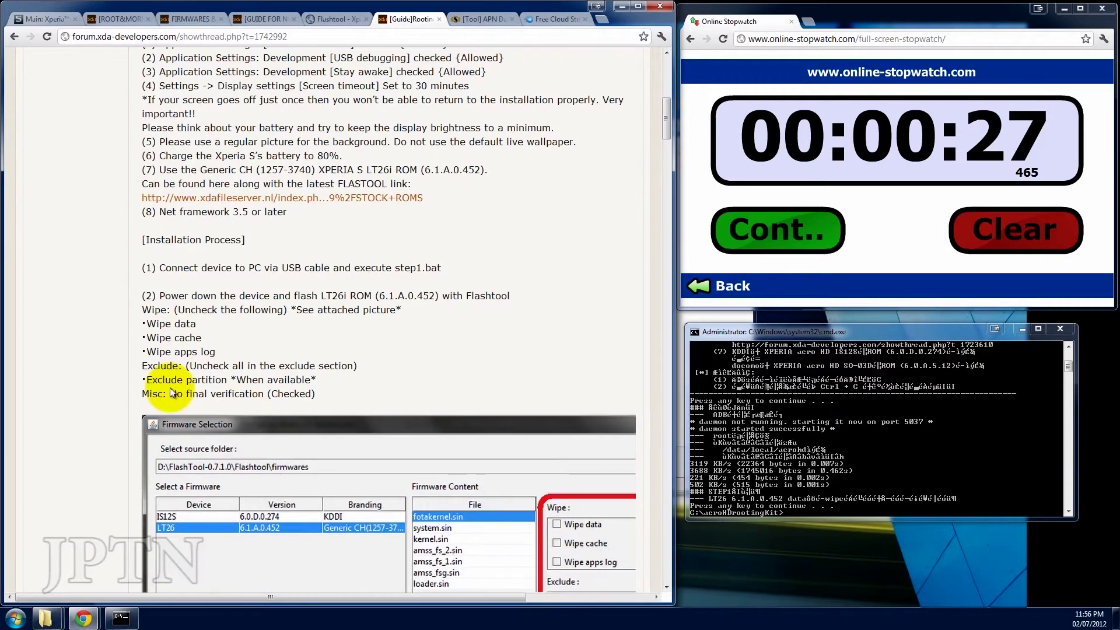
key(super)
text(flush)
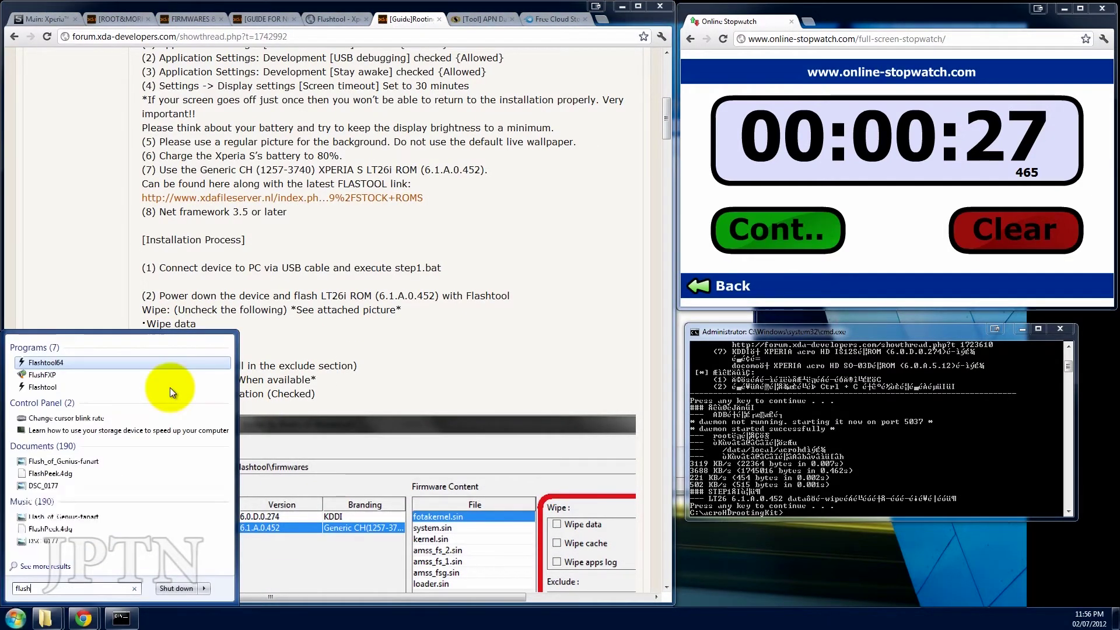
key(Return)
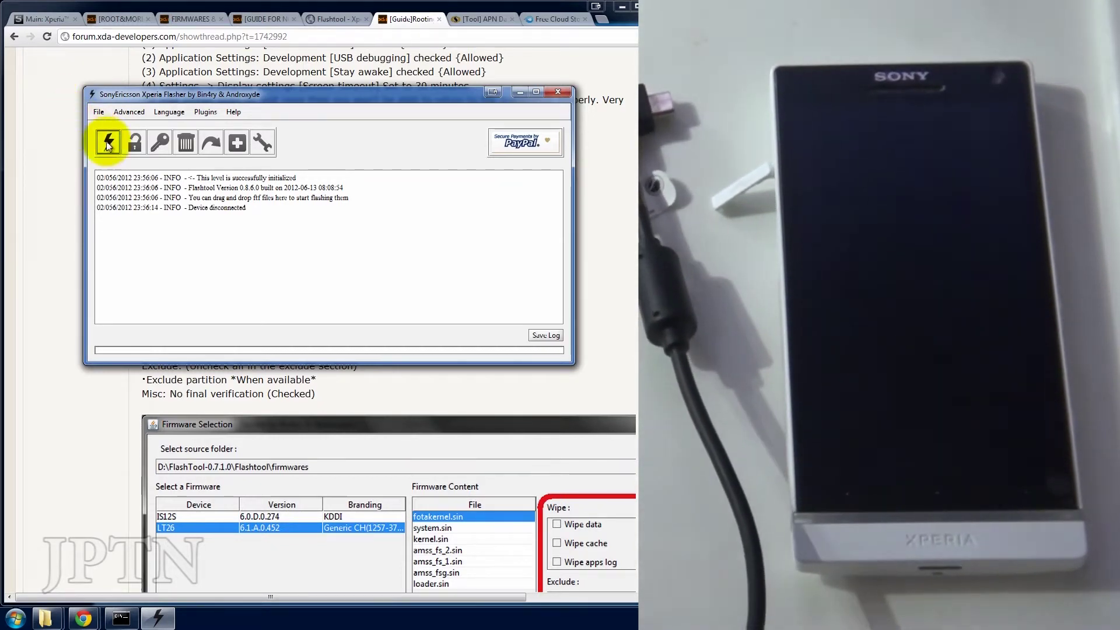
click(108, 144)
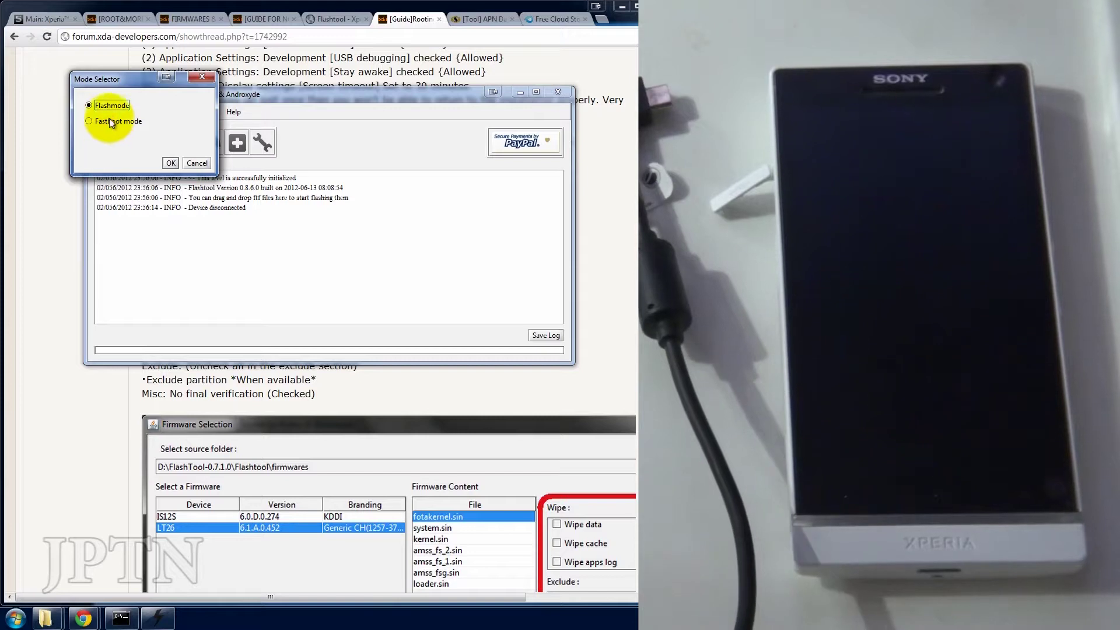
click(171, 163)
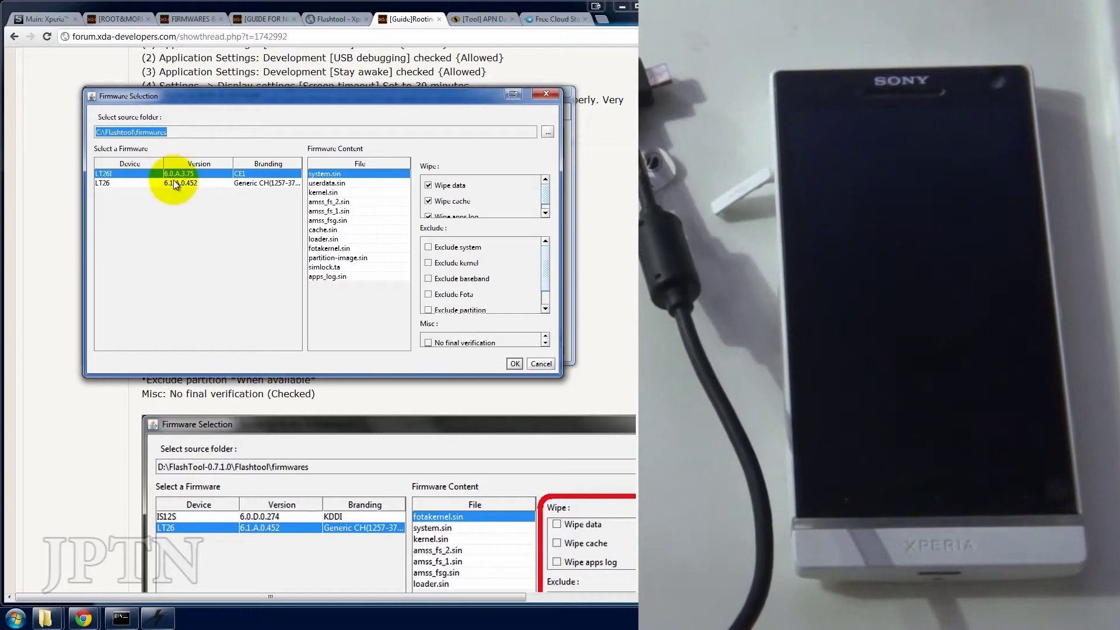
- Select the LT26 6.1.A.0.452 Generic firmware and compare its settings against the guide
click(173, 182)
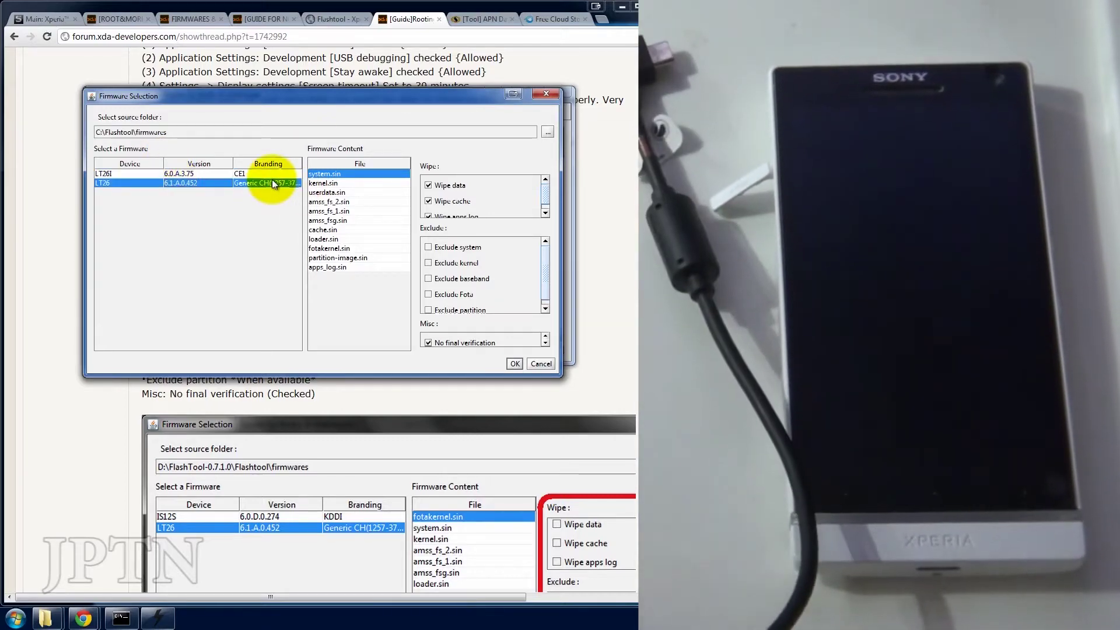
click(611, 281)
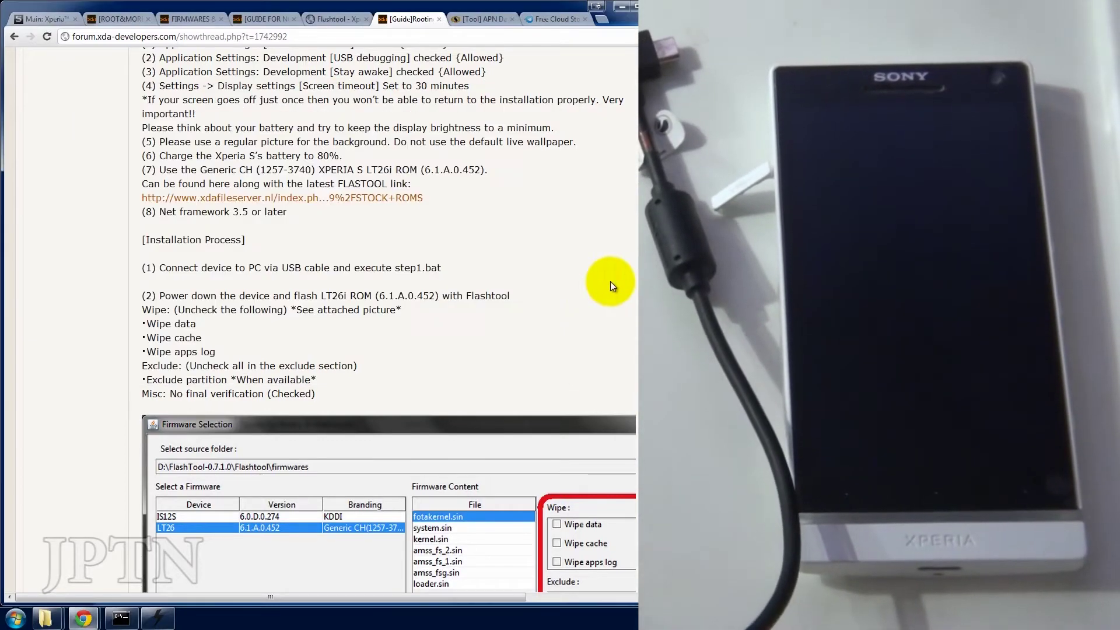
scroll(611, 281, down, 3)
scroll(611, 282, down, 1)
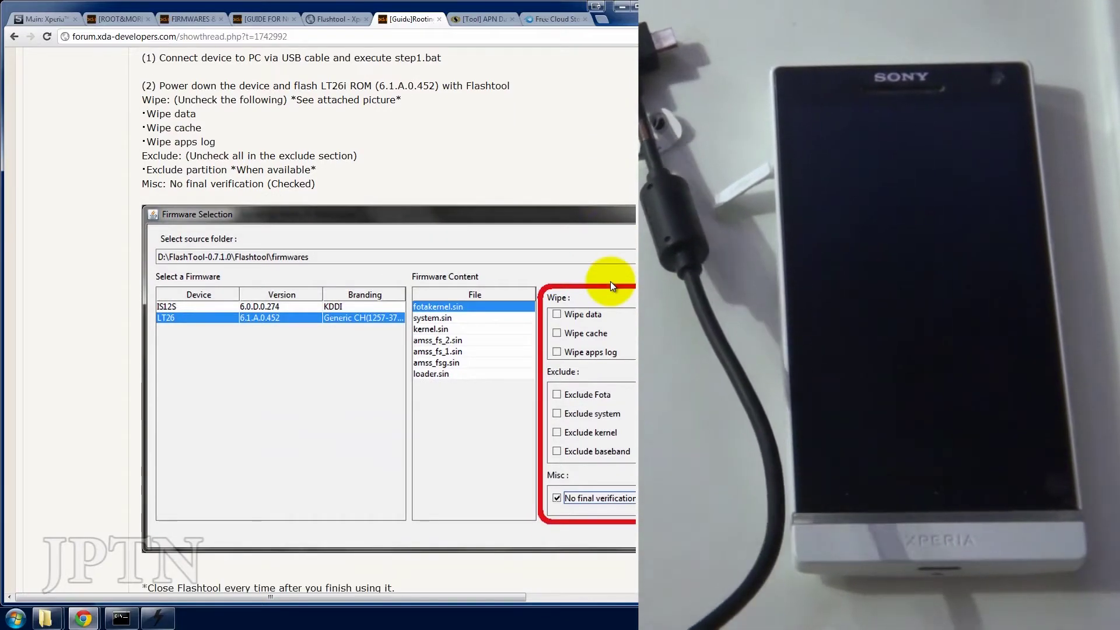
key(alt+Tab)
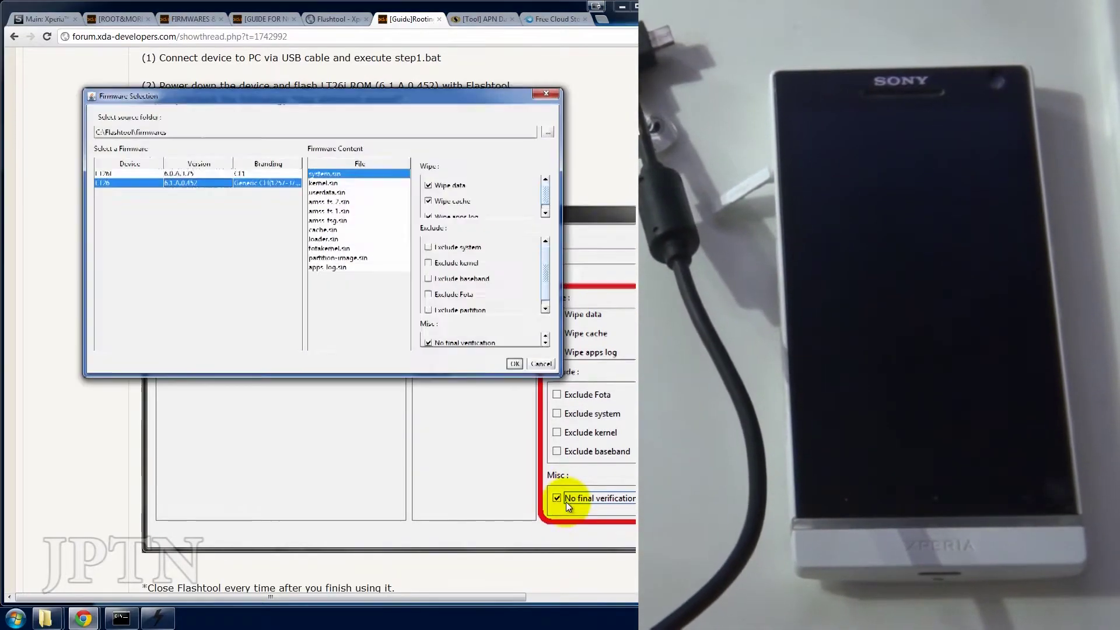
- Clear Wipe data, Wipe cache and Wipe apps log, keep No final verification, and start flashing
click(427, 186)
click(430, 199)
click(435, 217)
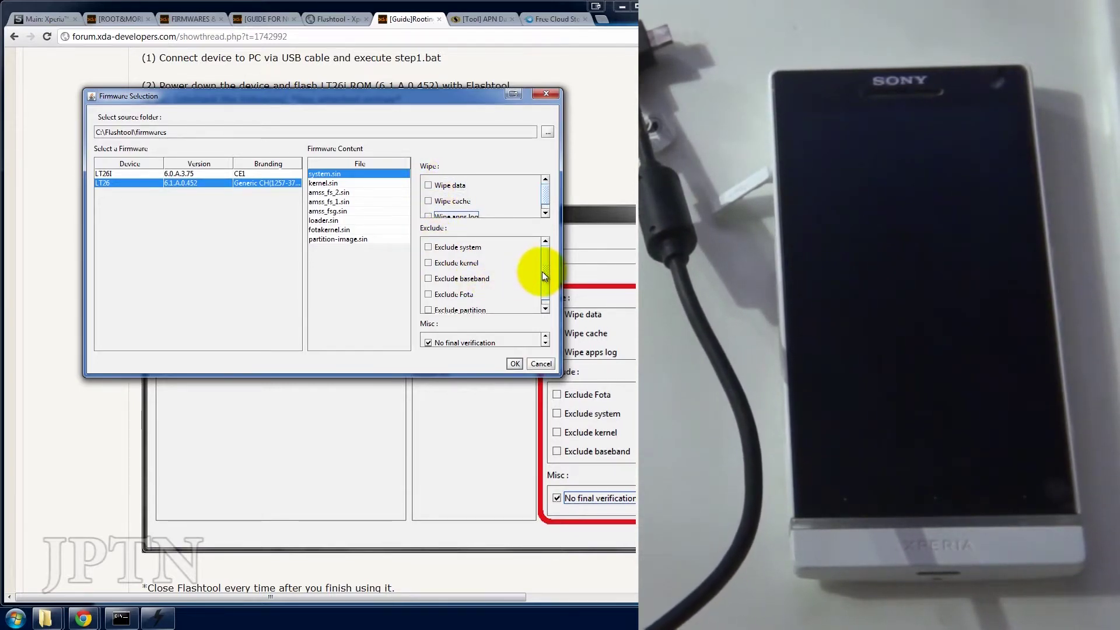
drag(544, 271, 544, 289)
scroll(528, 292, up, 1)
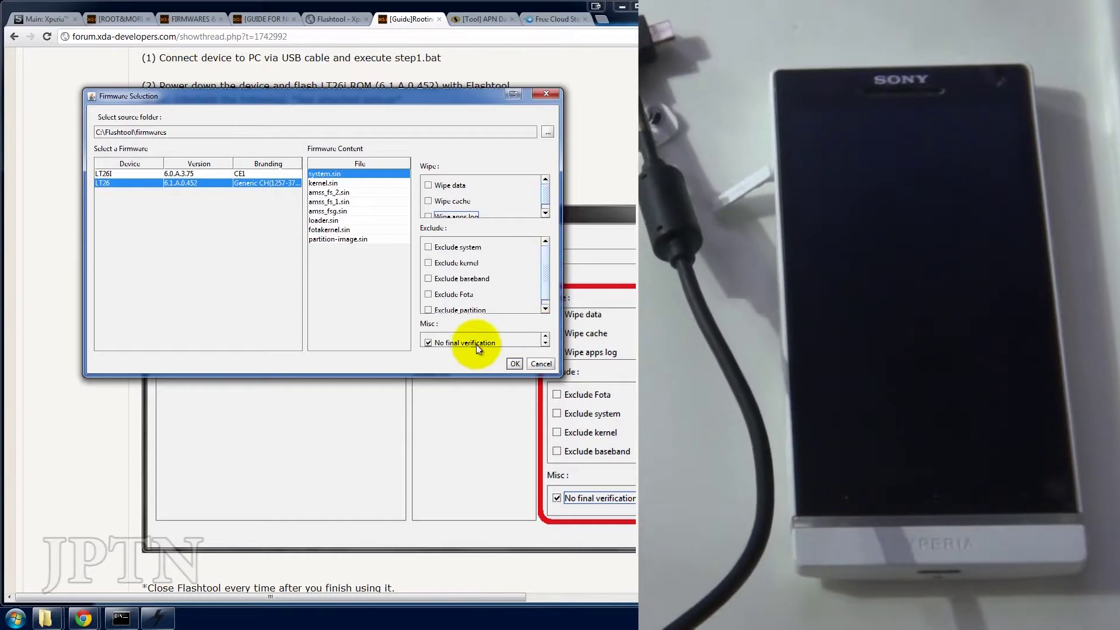
click(514, 365)
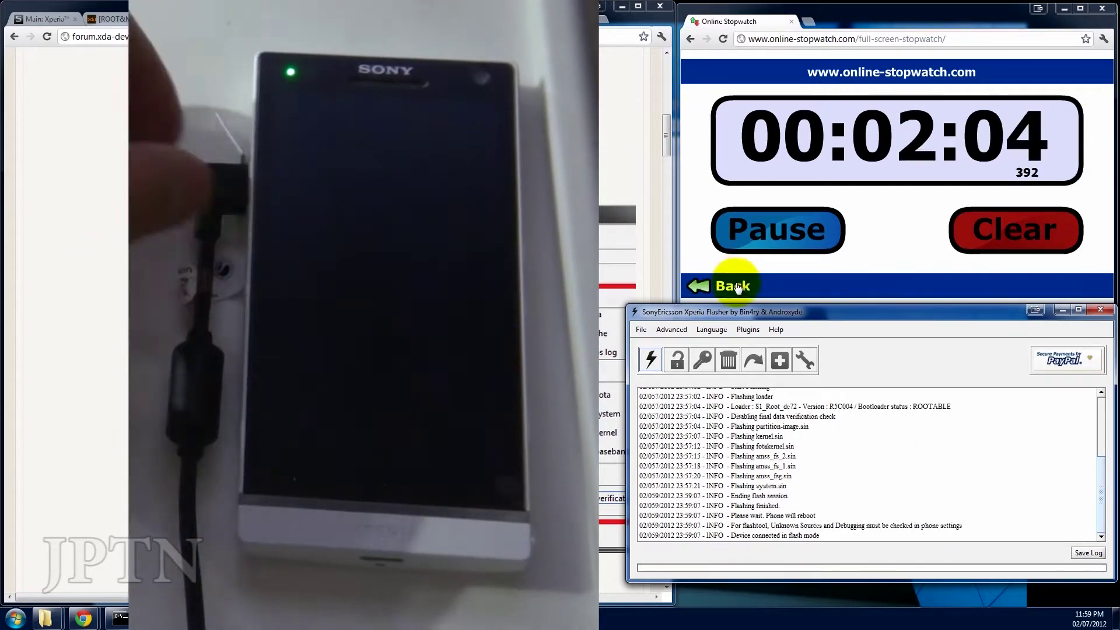
- Stop the stopwatch at 00:02:04 once flashing finishes and bring Flashtool to the front
click(815, 239)
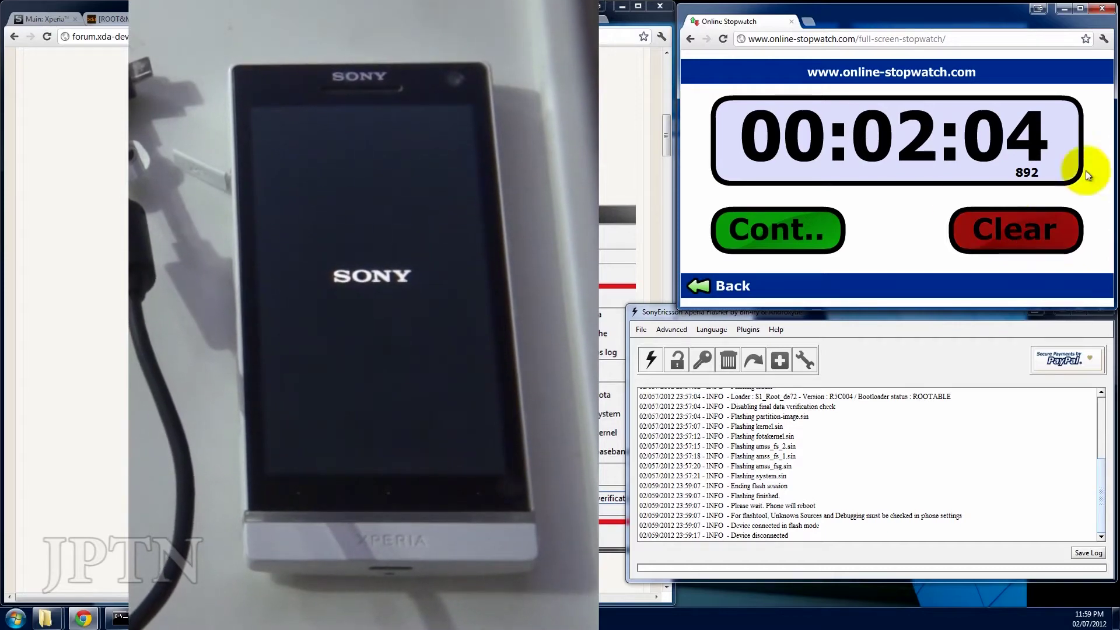
click(957, 327)
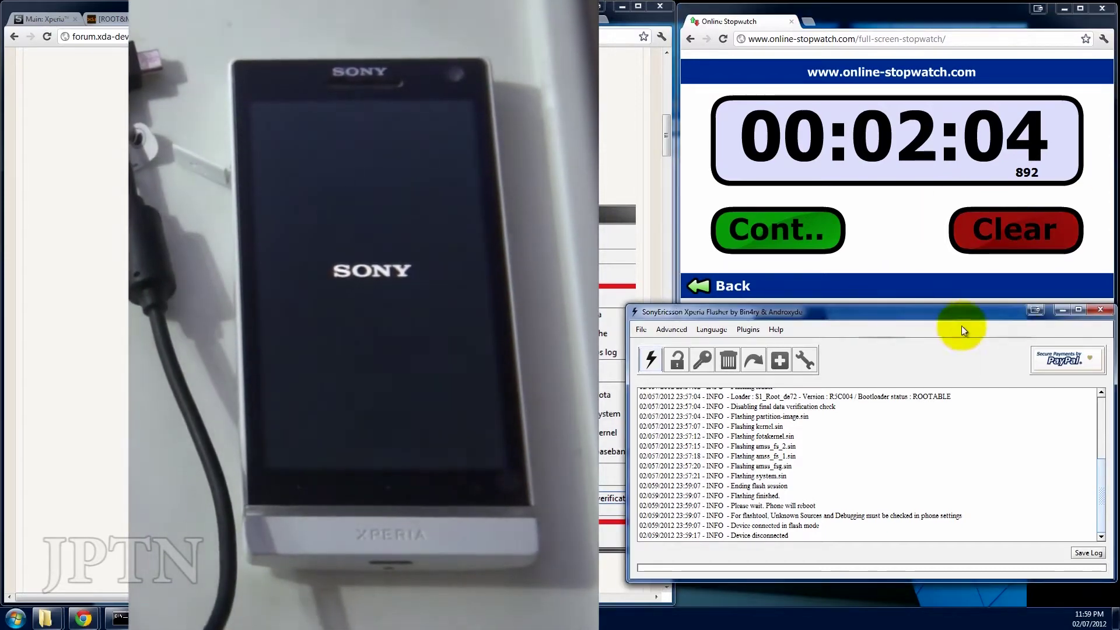
- Close Flashtool and highlight step (3) in the forum rooting guide
click(1096, 310)
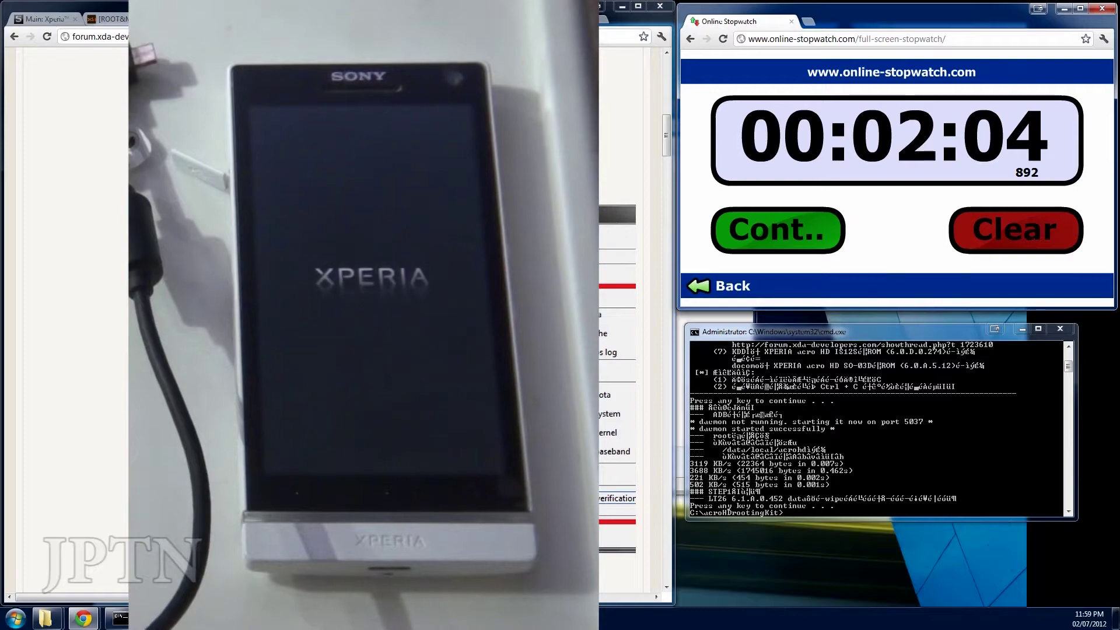
click(124, 387)
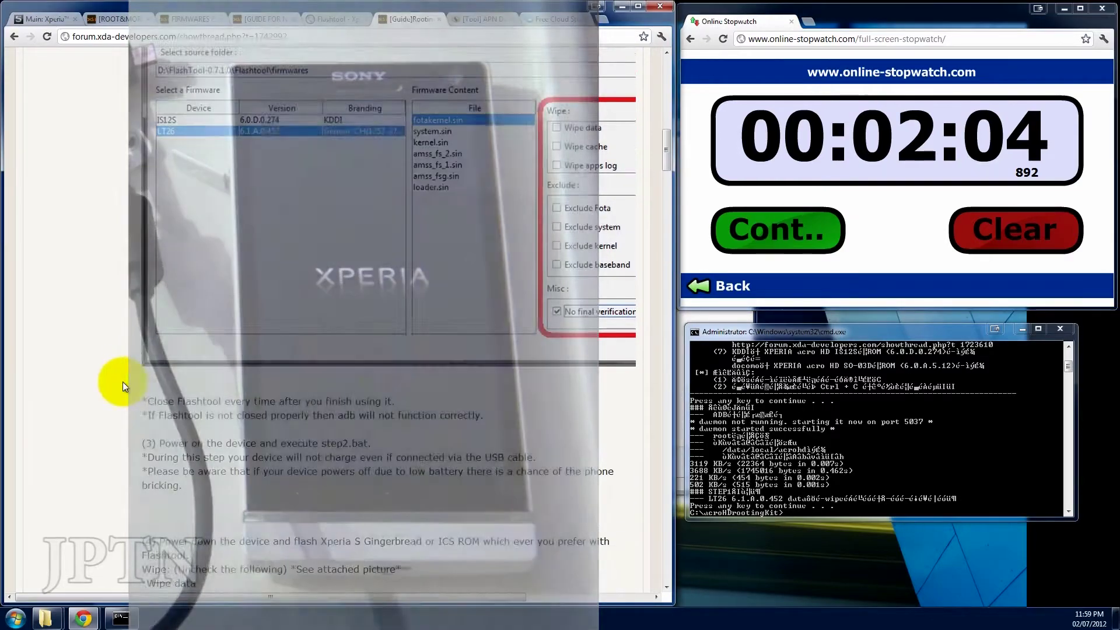
scroll(125, 386, down, 2)
scroll(123, 382, down, 2)
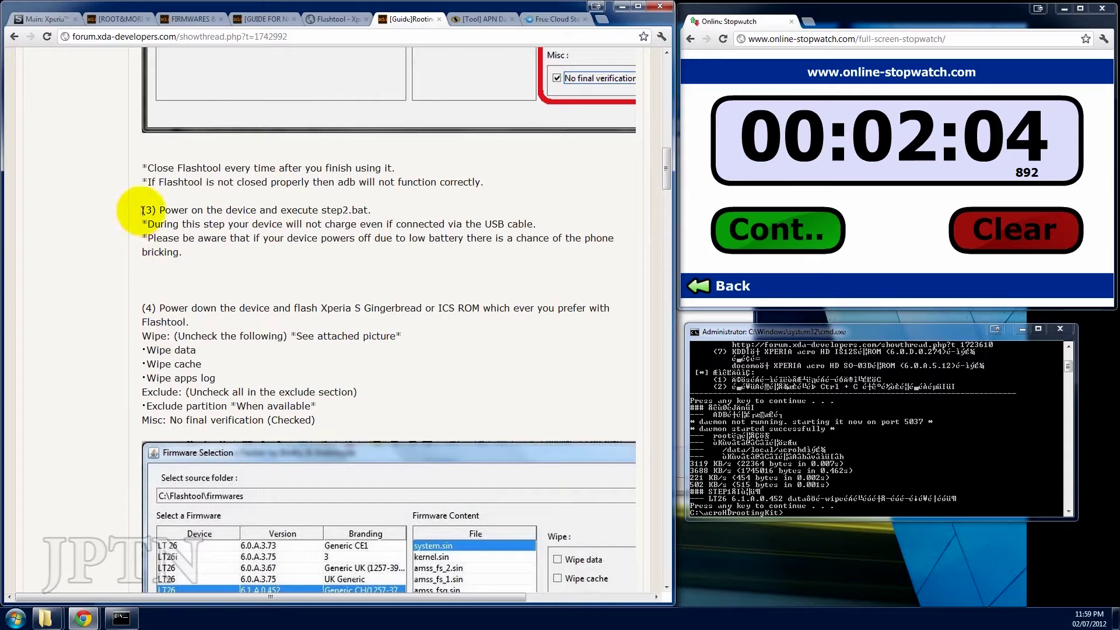
drag(144, 211, 196, 220)
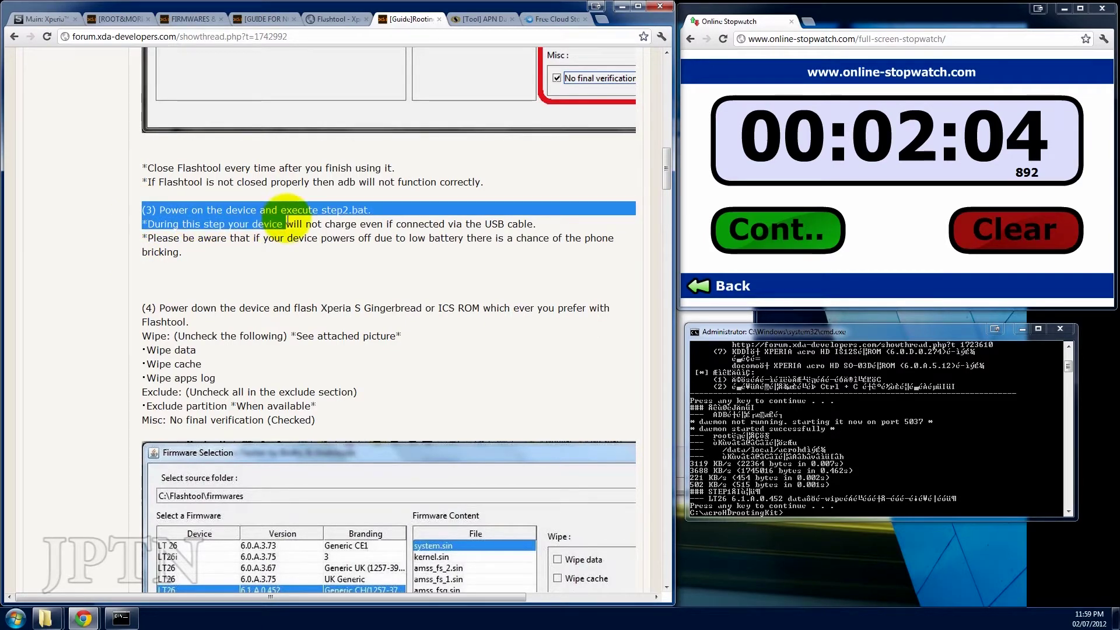
drag(286, 224, 383, 215)
scroll(383, 214, down, 2)
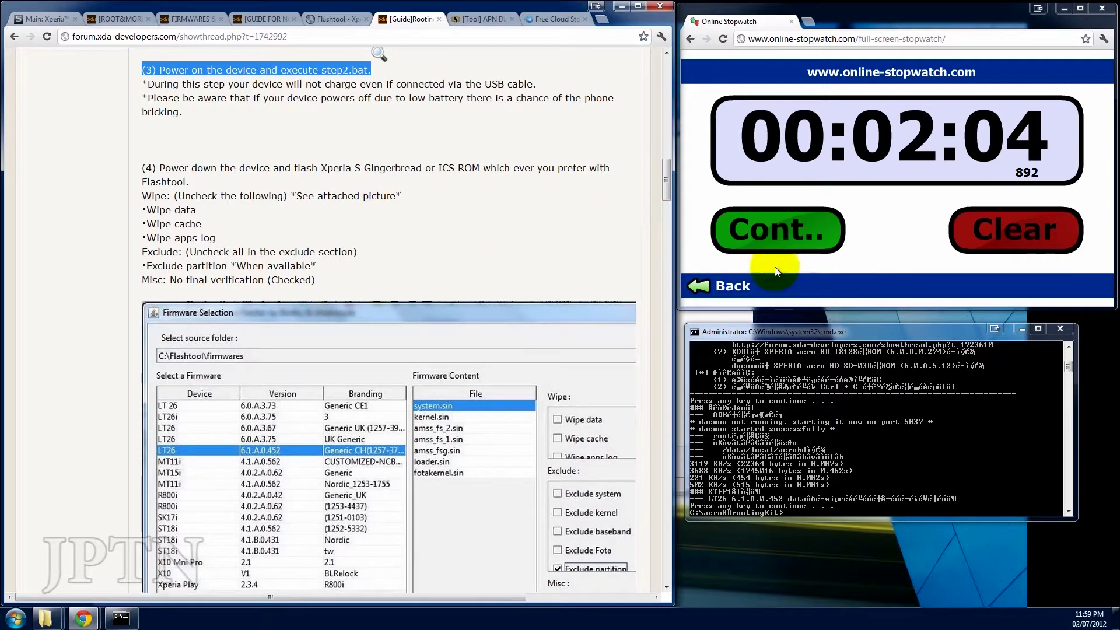
- Reset the stopwatch and time the phone's reboot to its home screen at 00:01:51
click(963, 240)
click(804, 240)
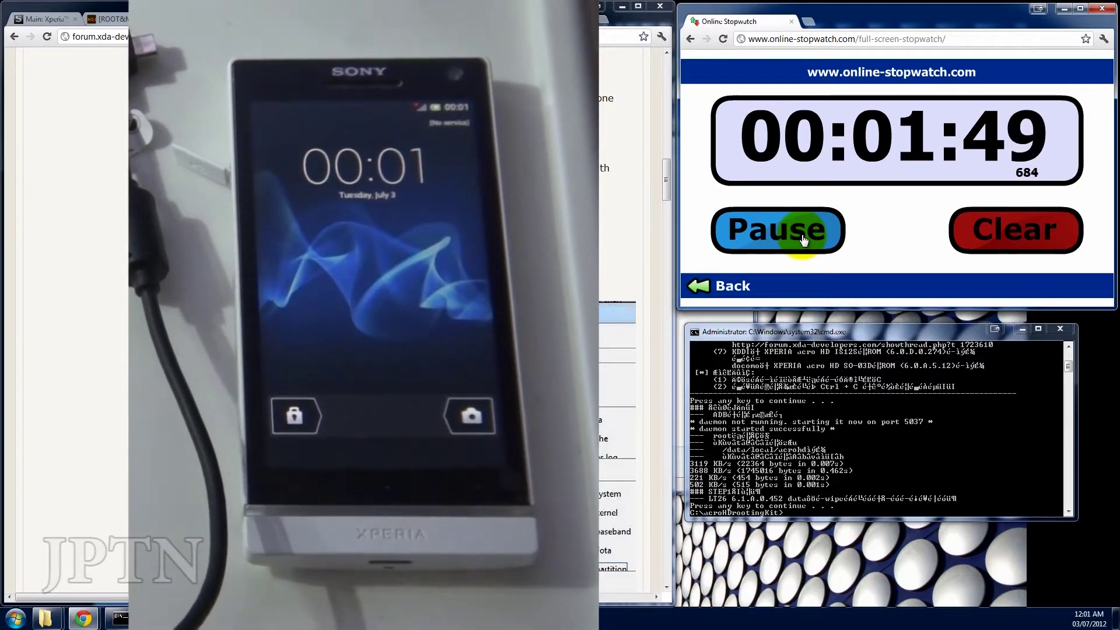
click(836, 234)
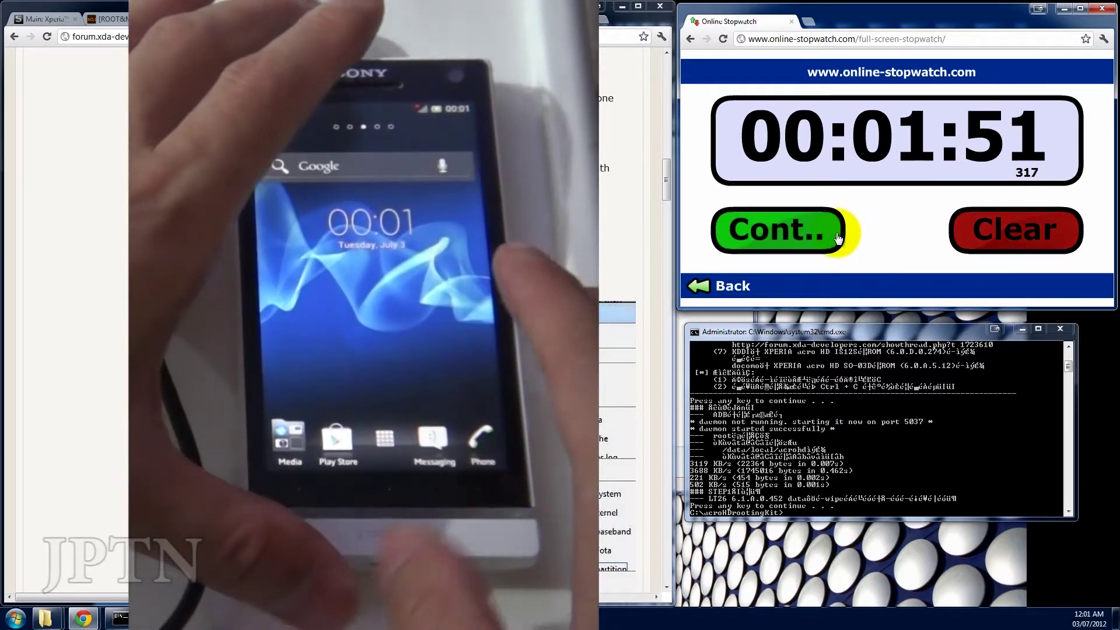
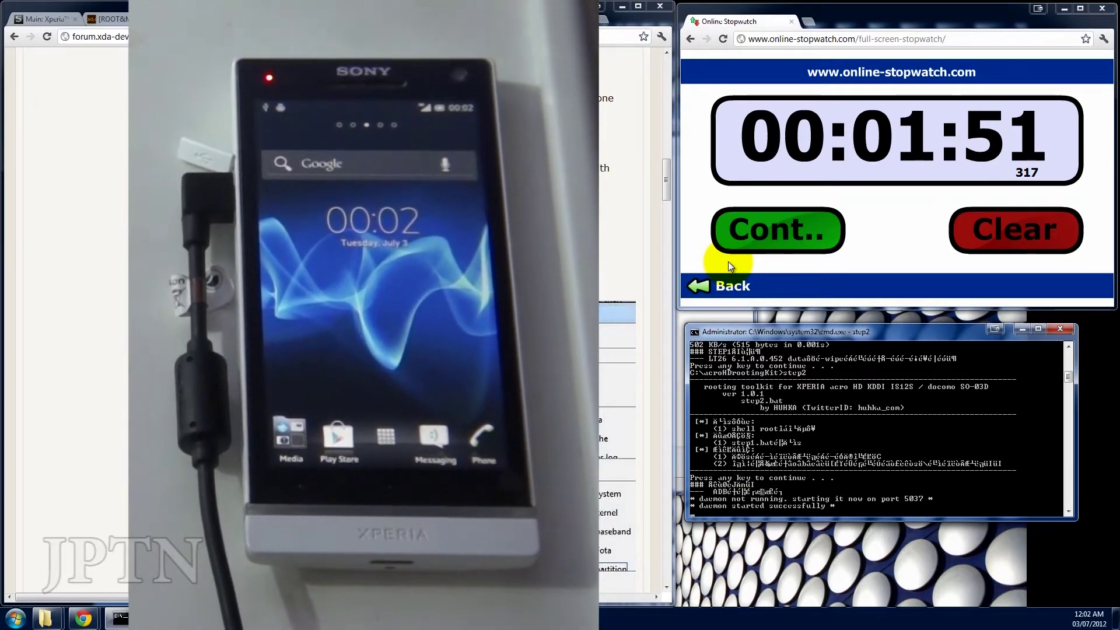
- Clear the online stopwatch to 00:00:00 while the step2 script continues running
click(975, 231)
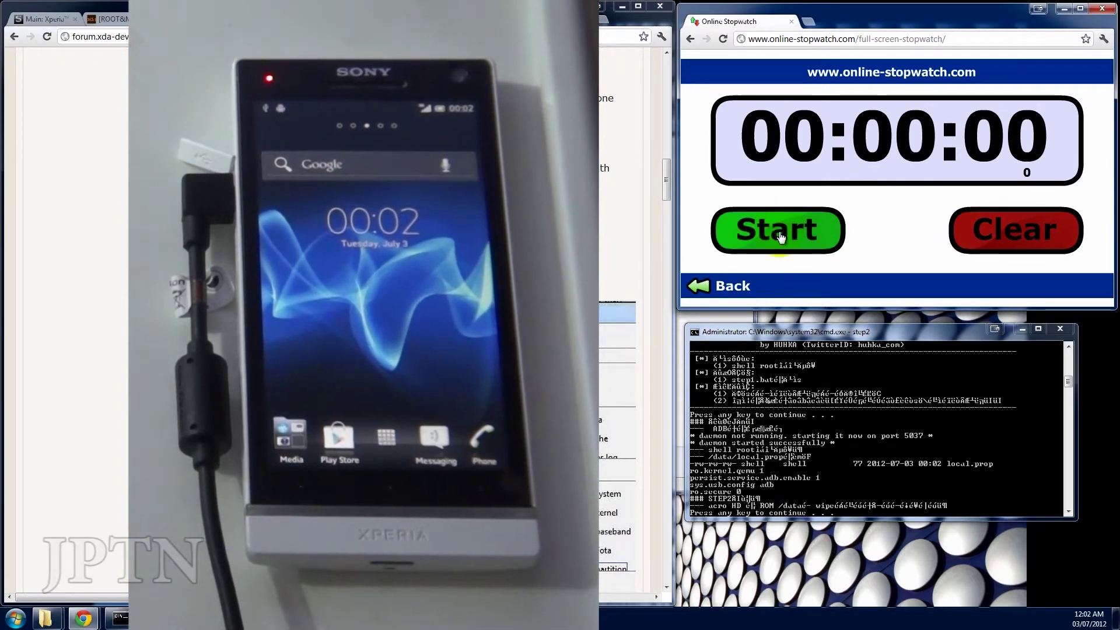
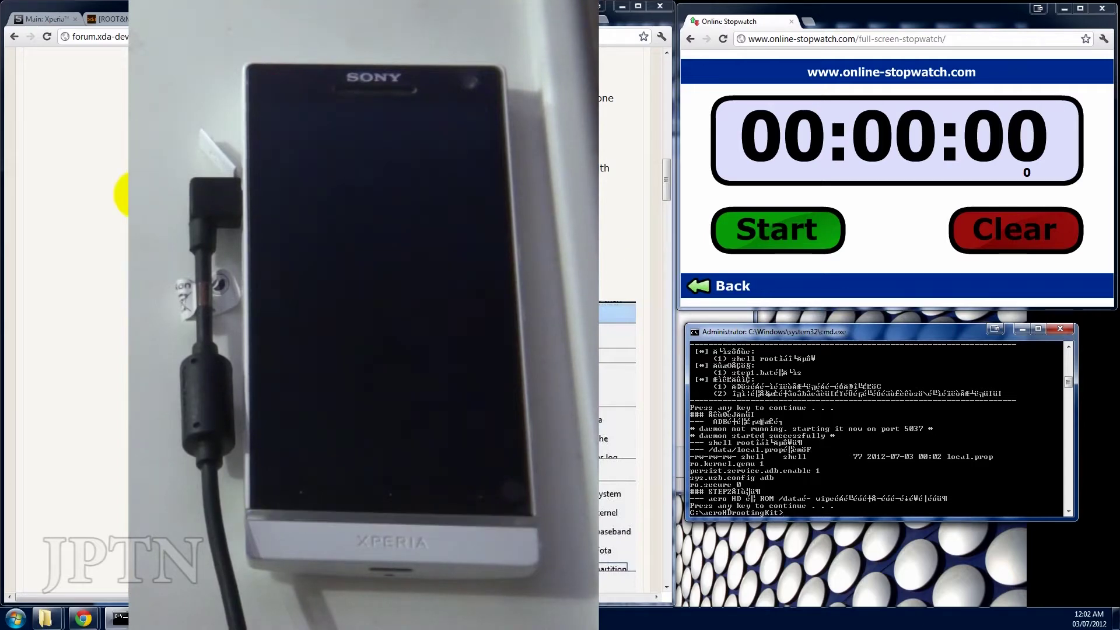
- Launch Flashtool beside the guide's firmware screenshot and choose Flashmode for the phone
scroll(153, 168, down, 3)
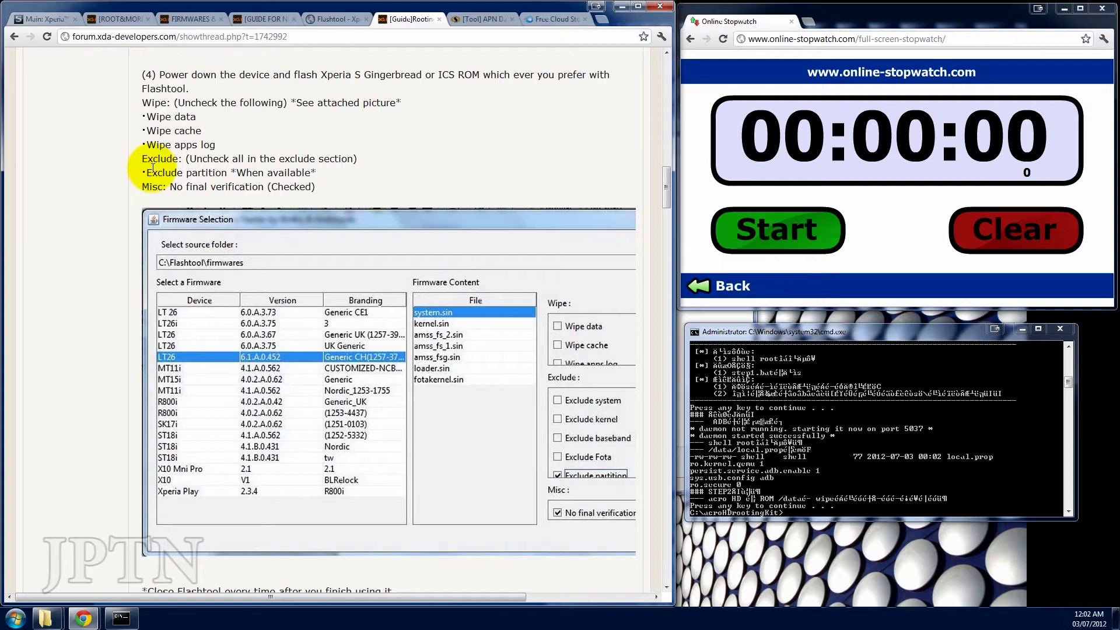
key(super)
key(Escape)
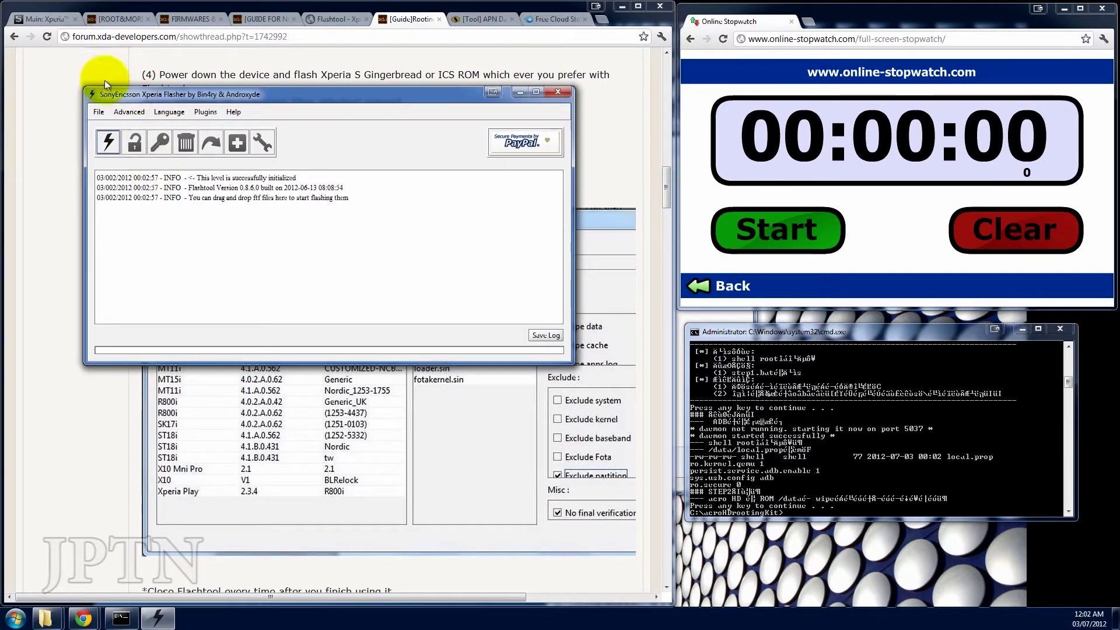
drag(178, 96, 715, 308)
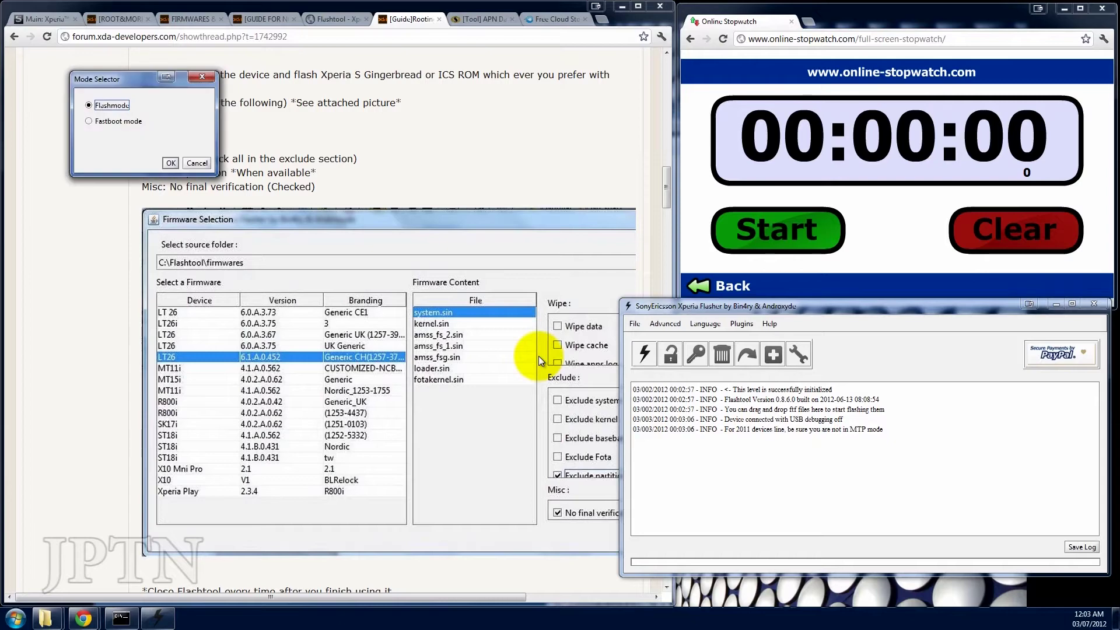
click(172, 163)
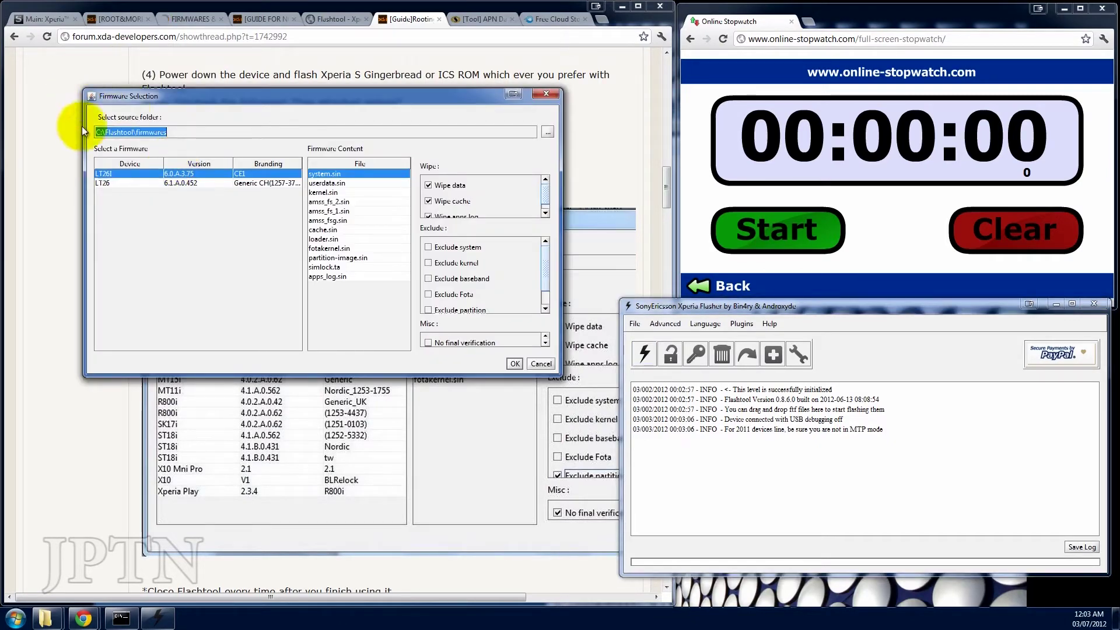
- Flash LT26 6.1.A.0.452 with both Wipe boxes off, Exclude partition and No final verification on
click(119, 183)
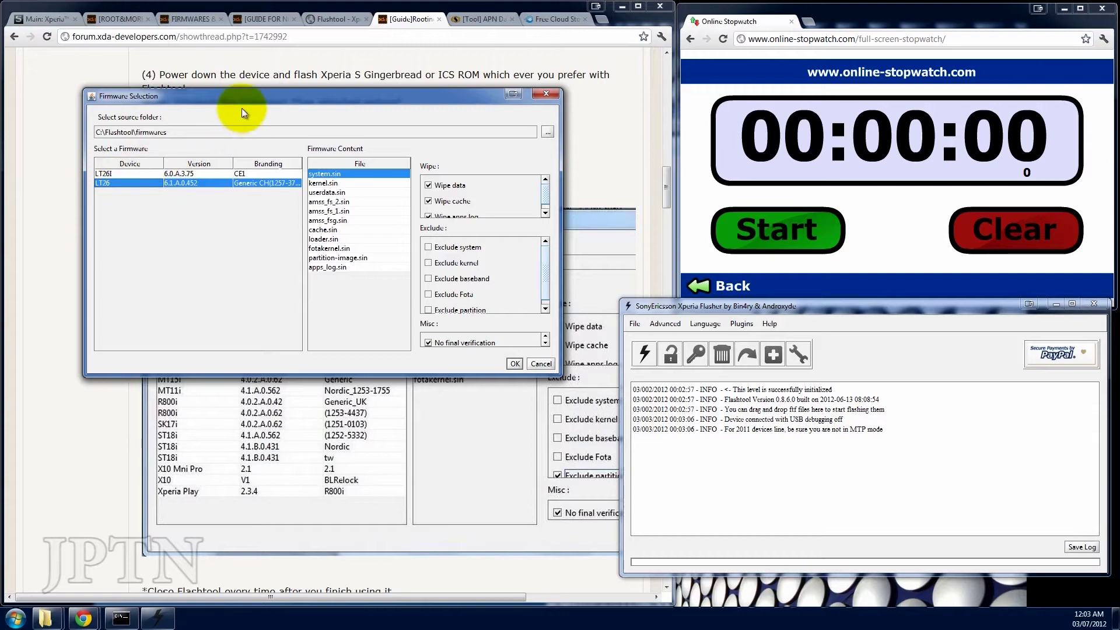
drag(250, 105, 250, 260)
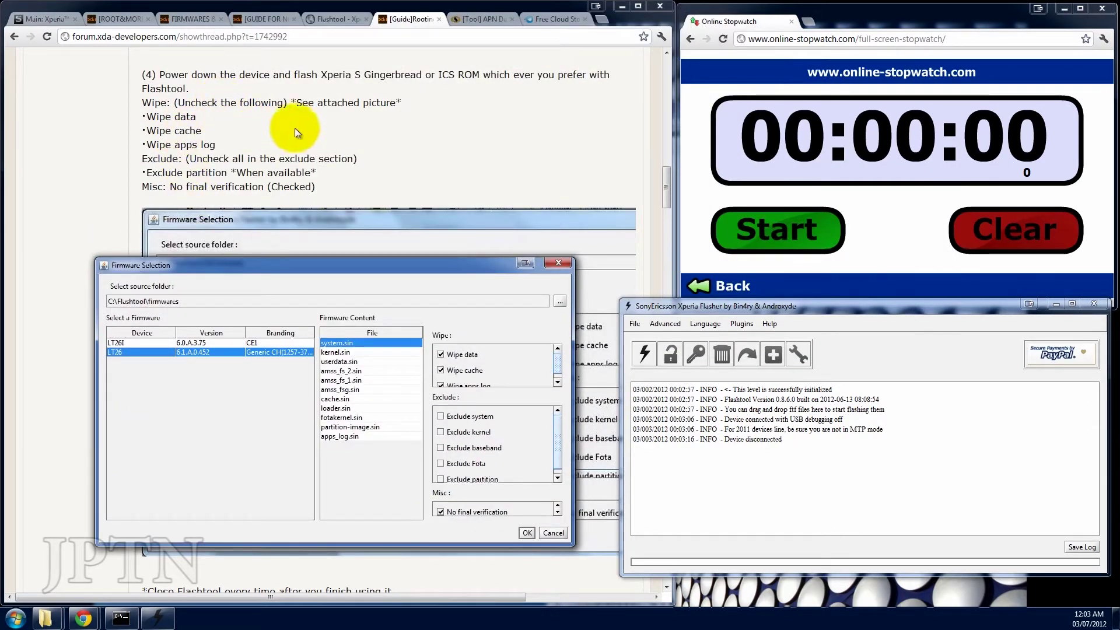
click(441, 355)
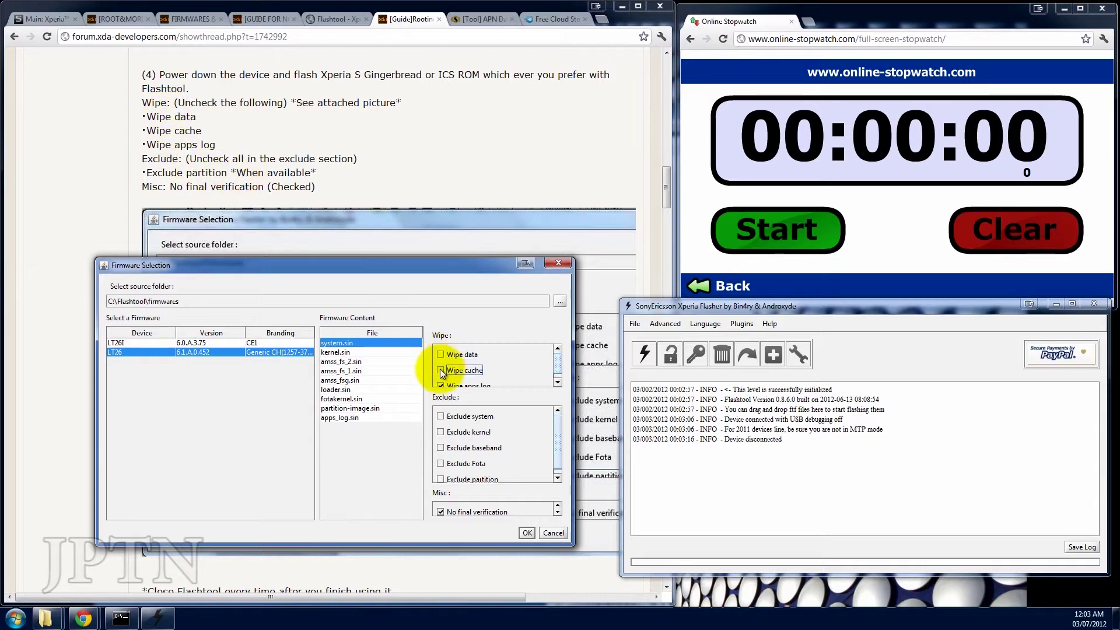
click(441, 386)
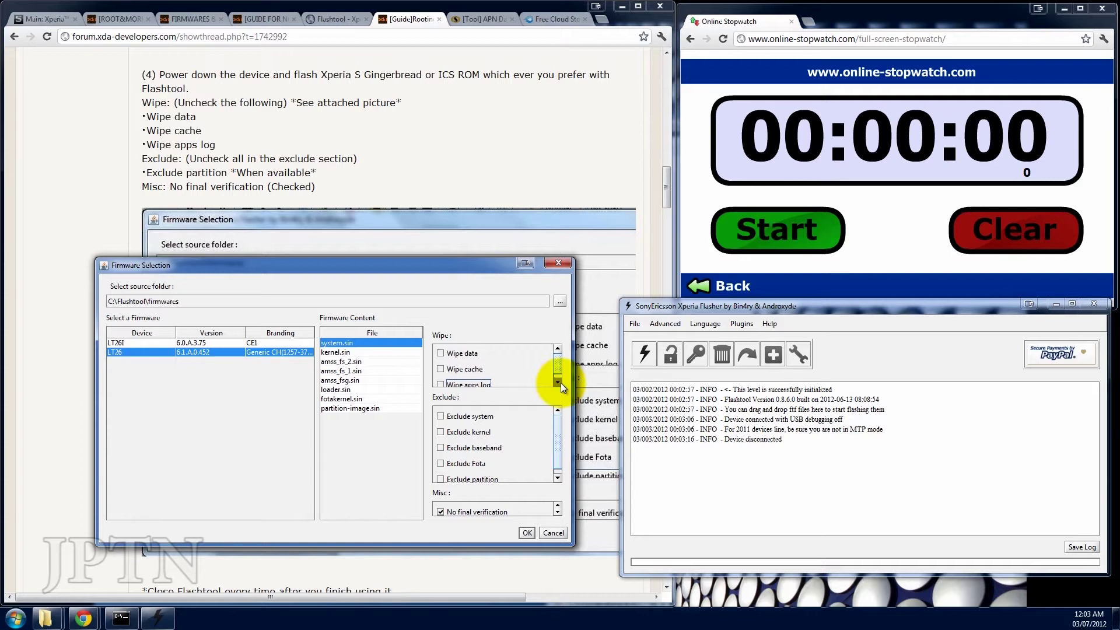
click(559, 465)
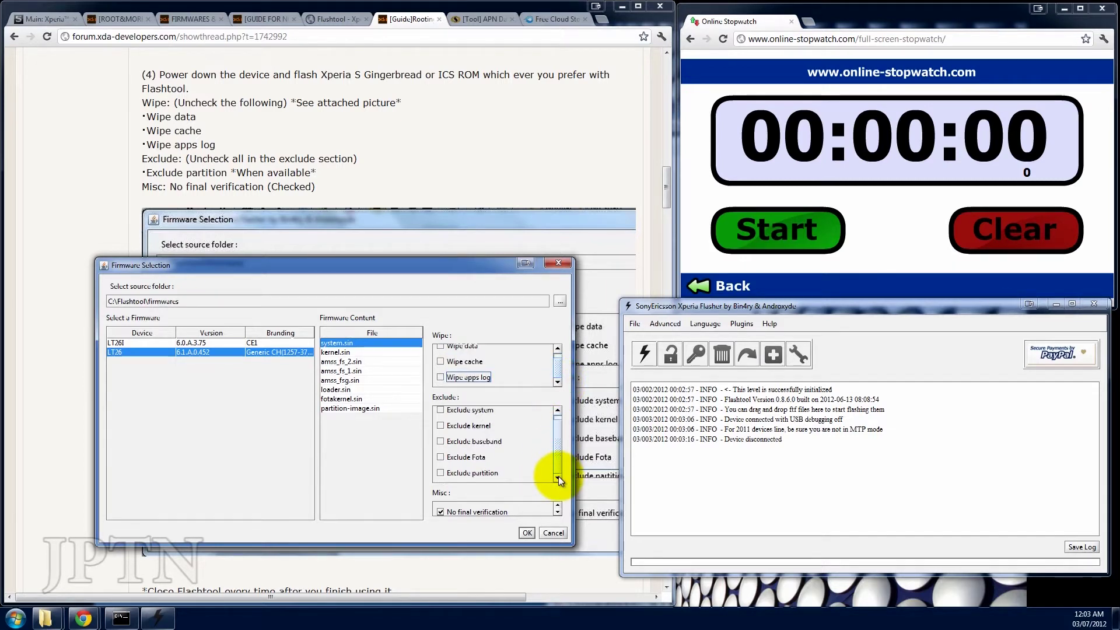
click(341, 177)
scroll(430, 219, down, 1)
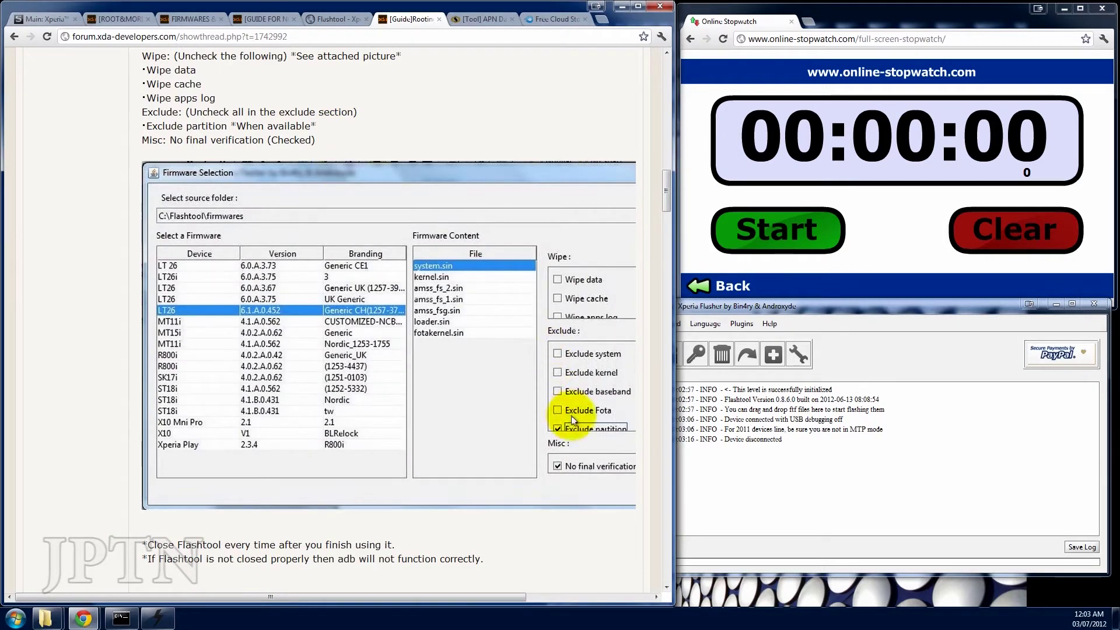
key(alt+Tab)
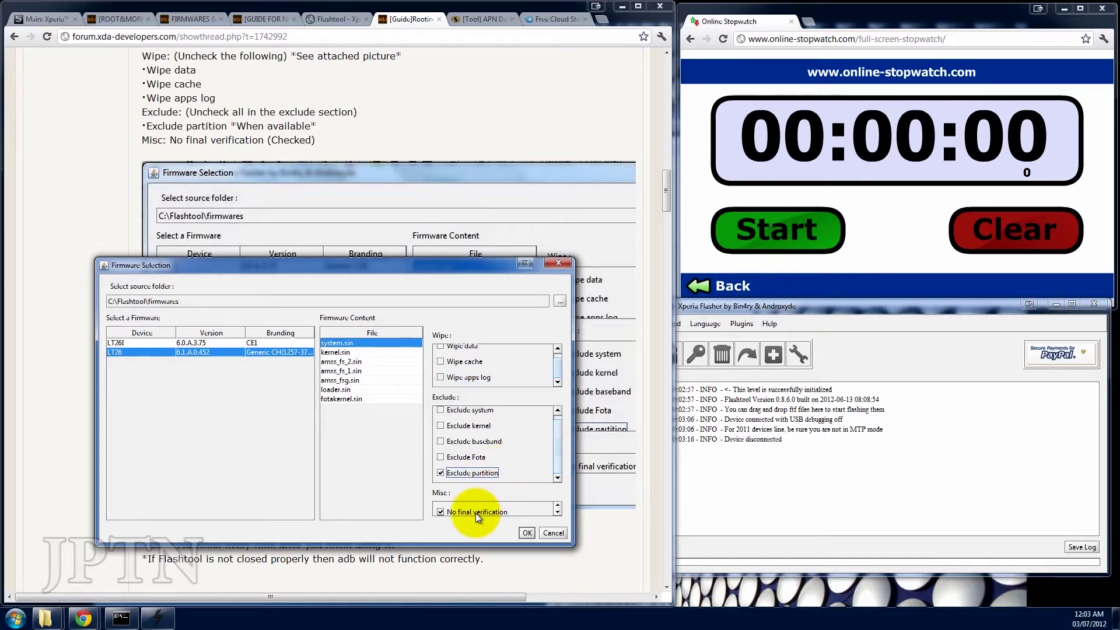
click(527, 533)
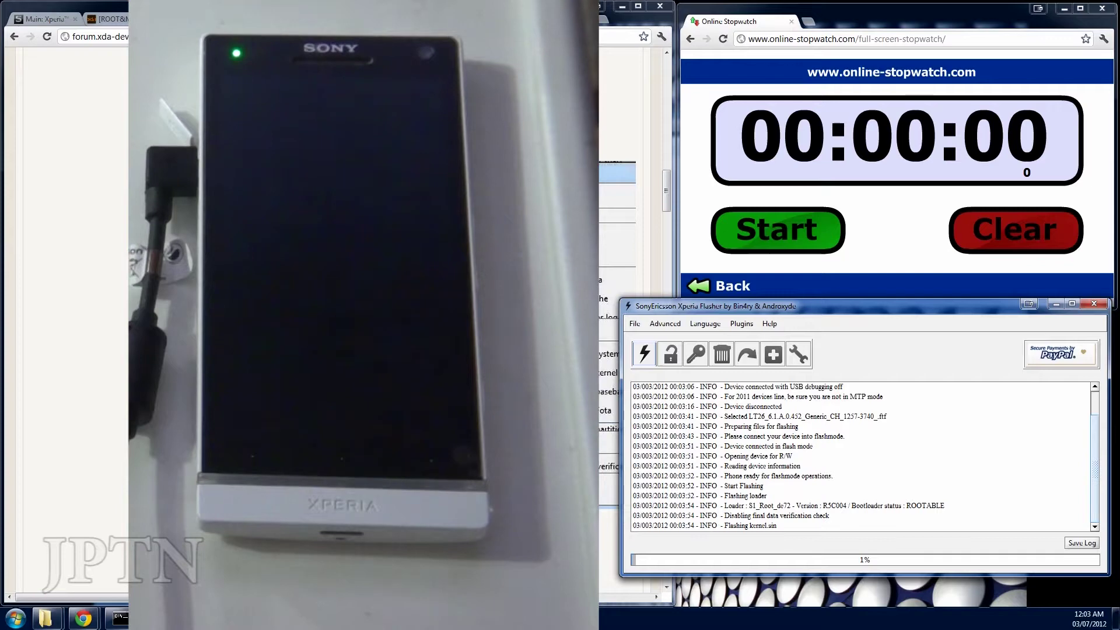
- Time the firmware flash on the online stopwatch until Flashtool reports it finished
click(756, 237)
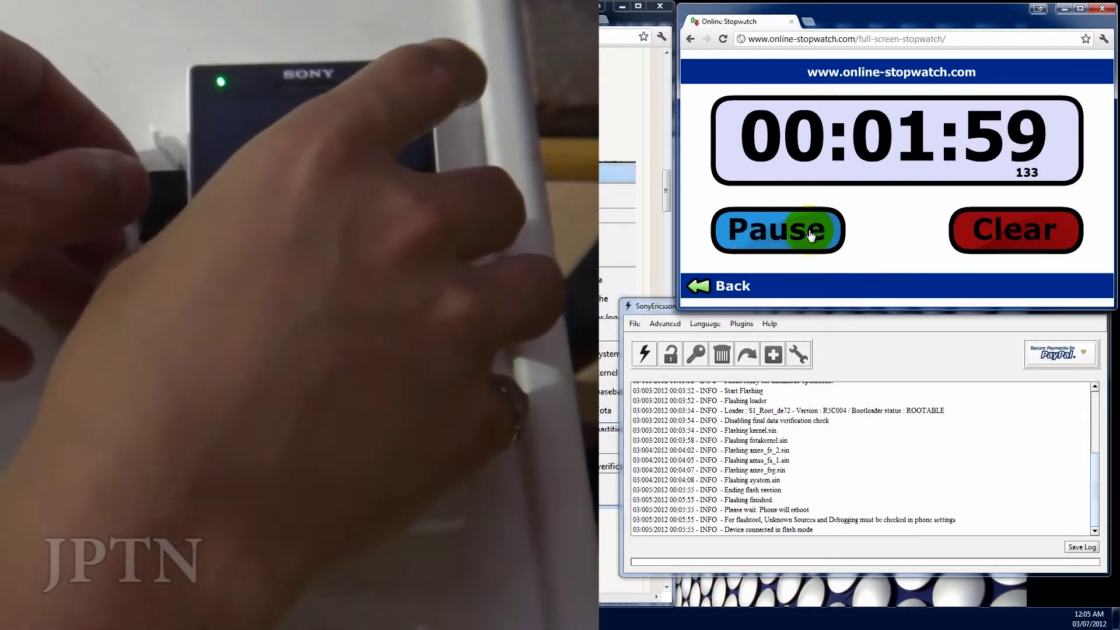
click(810, 233)
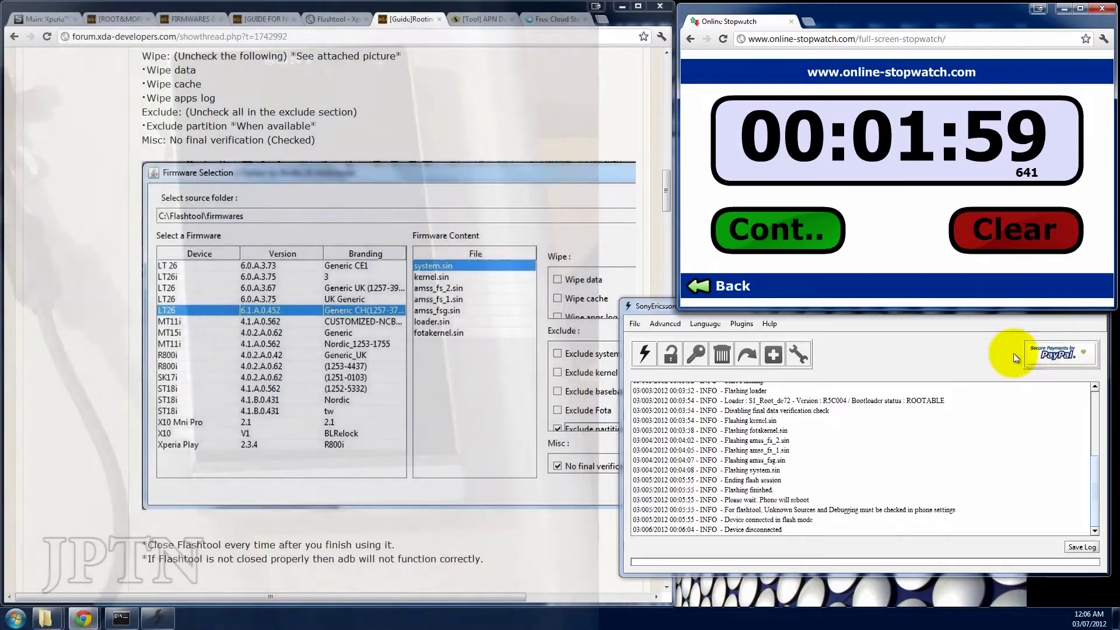
- Close Flashtool and highlight the guide's paragraph about boot set-up completing
click(997, 359)
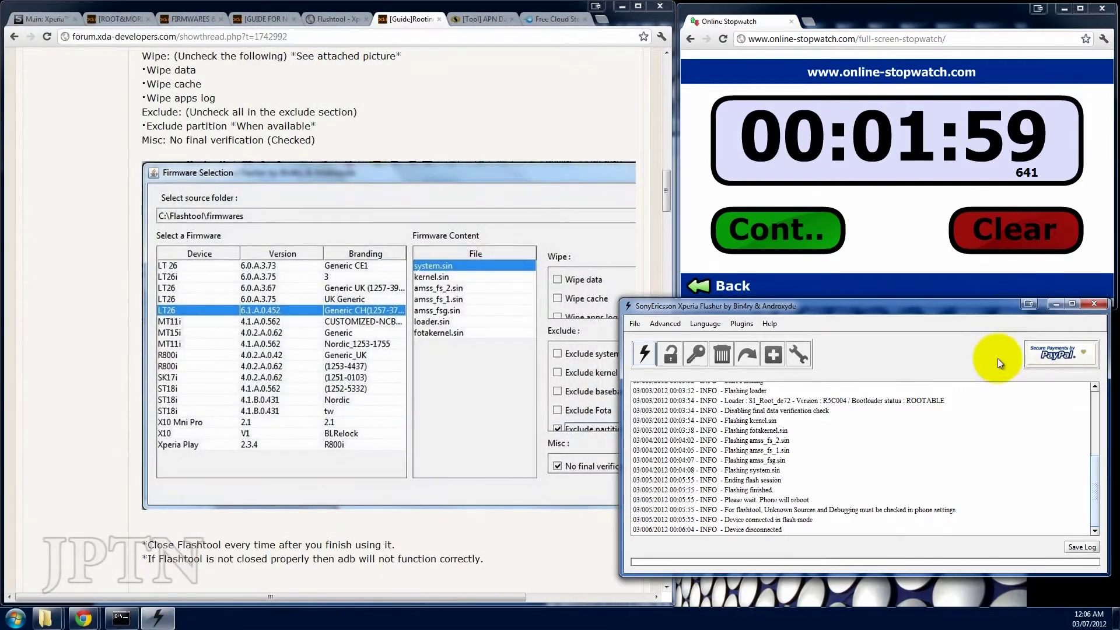
click(1087, 303)
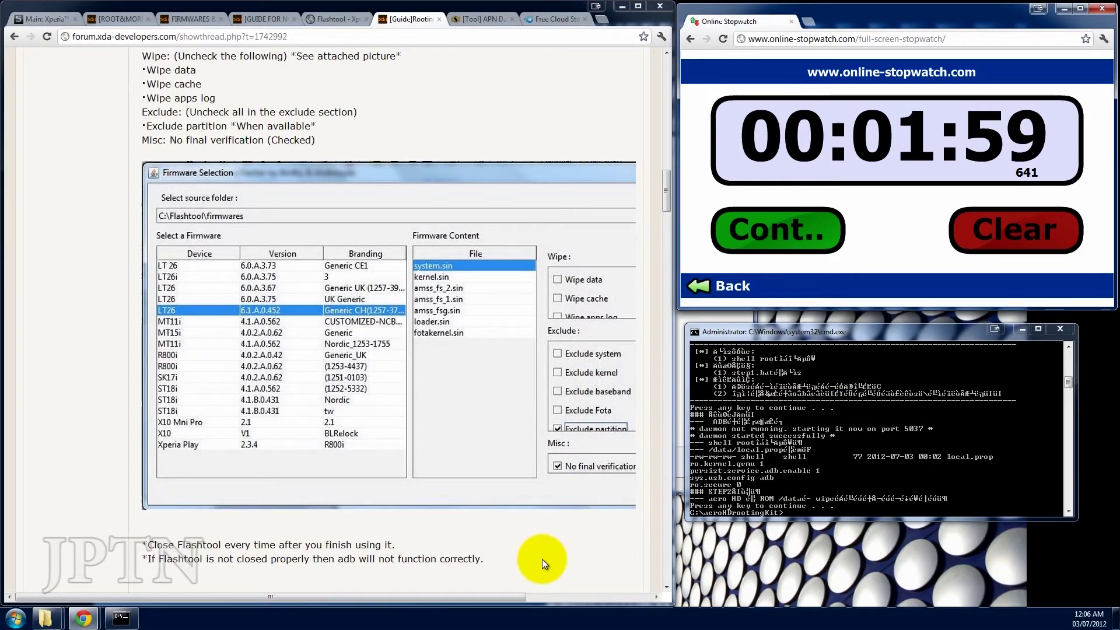
scroll(542, 559, down, 2)
scroll(541, 559, down, 3)
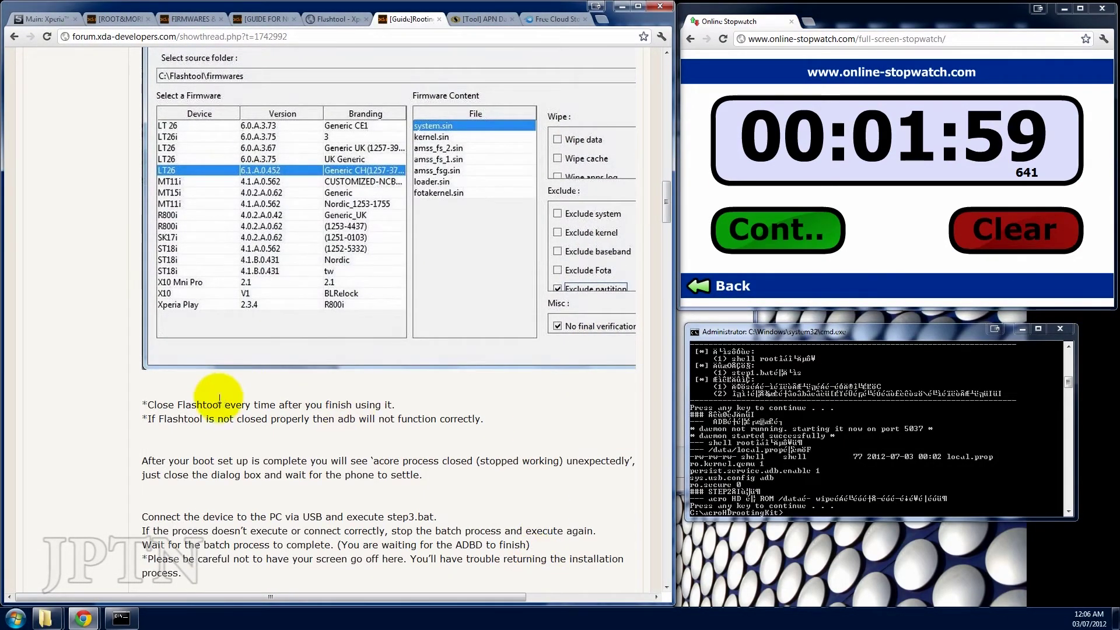
scroll(132, 403, down, 3)
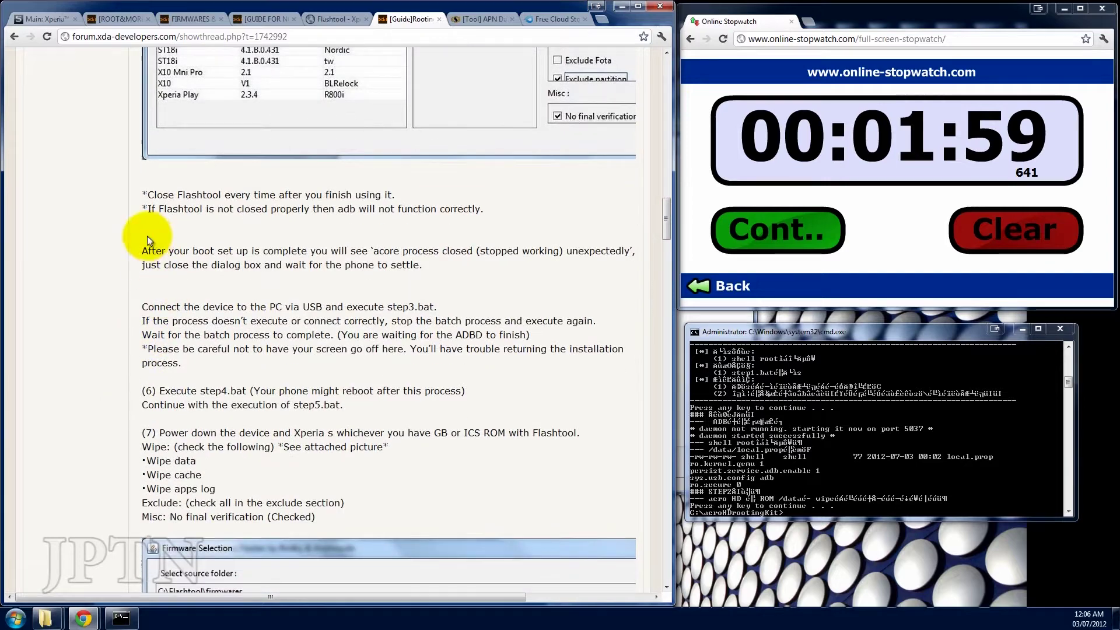
drag(141, 255, 537, 265)
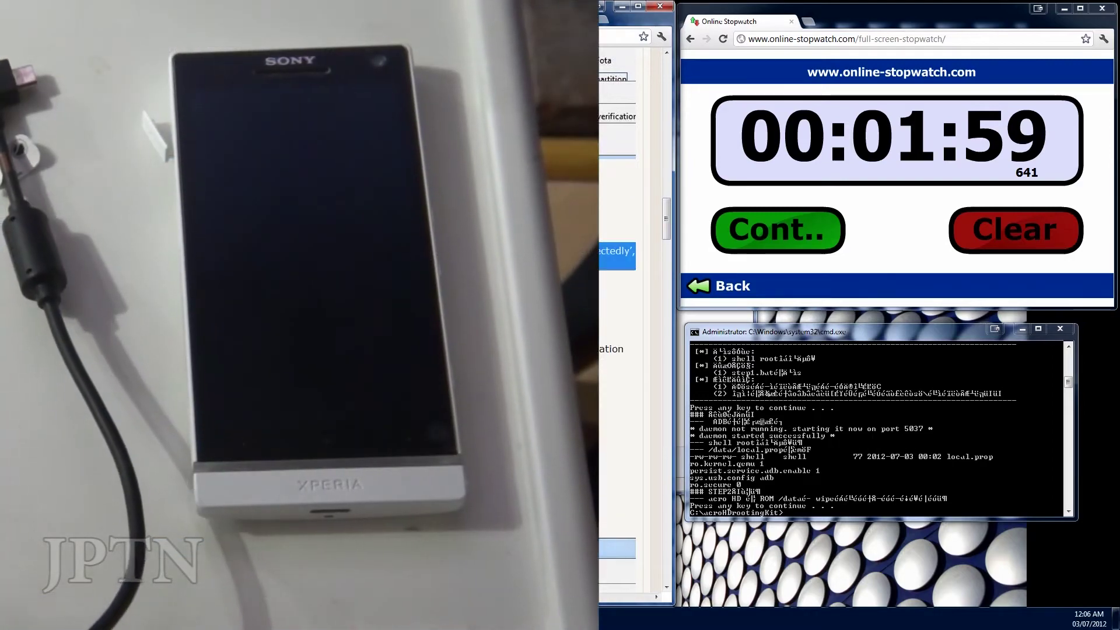
drag(536, 264, 807, 270)
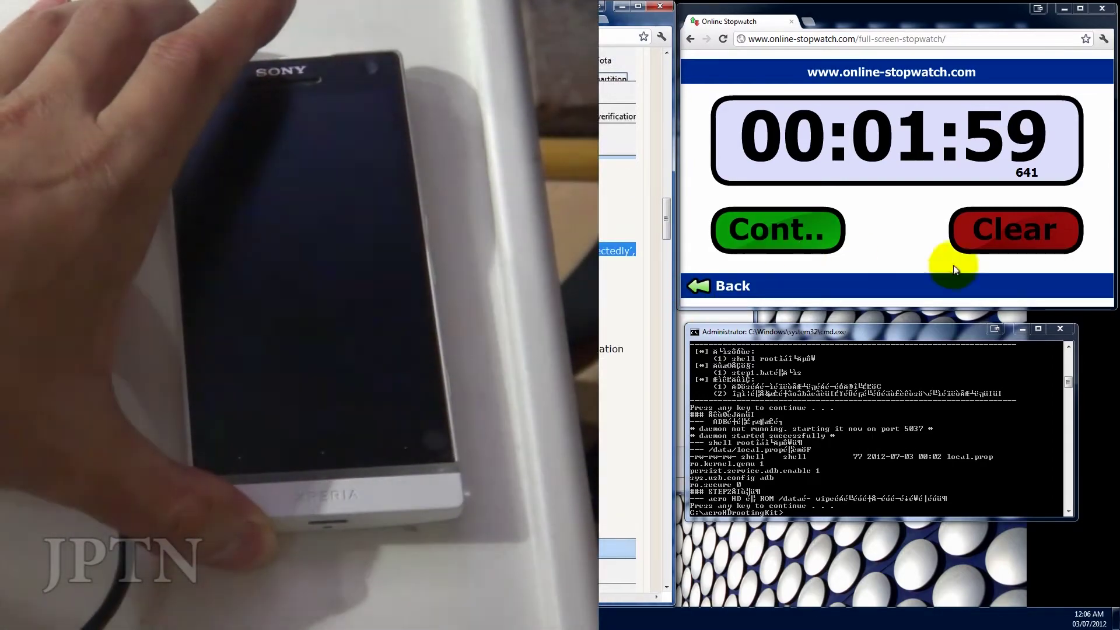
- Clear the stopwatch and time the phone's reboot to its lock screen at 33 seconds
click(963, 242)
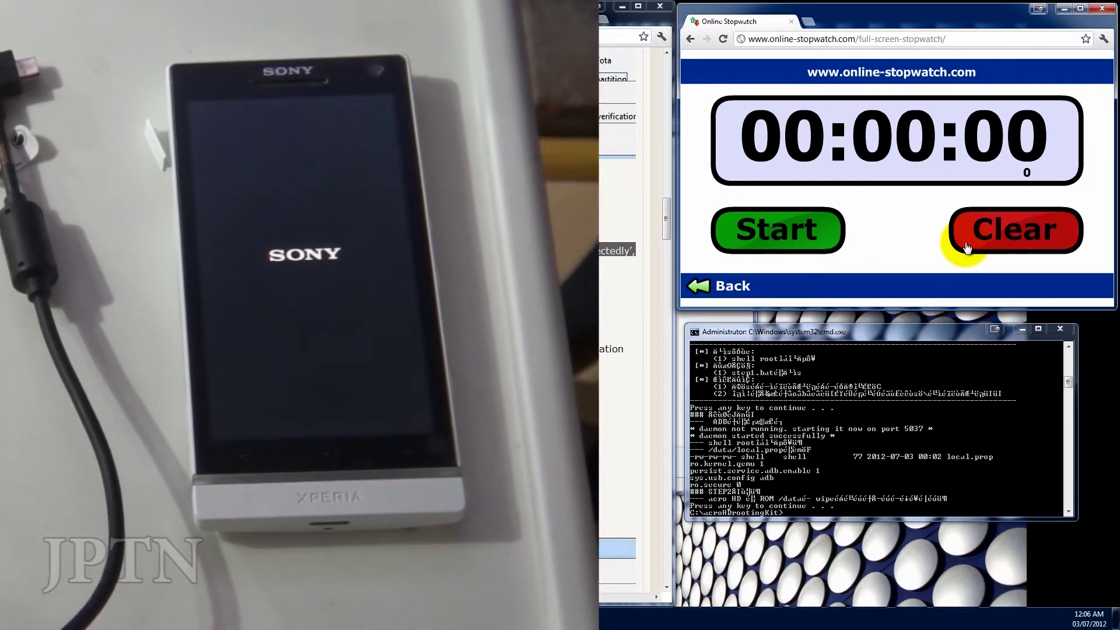
click(825, 244)
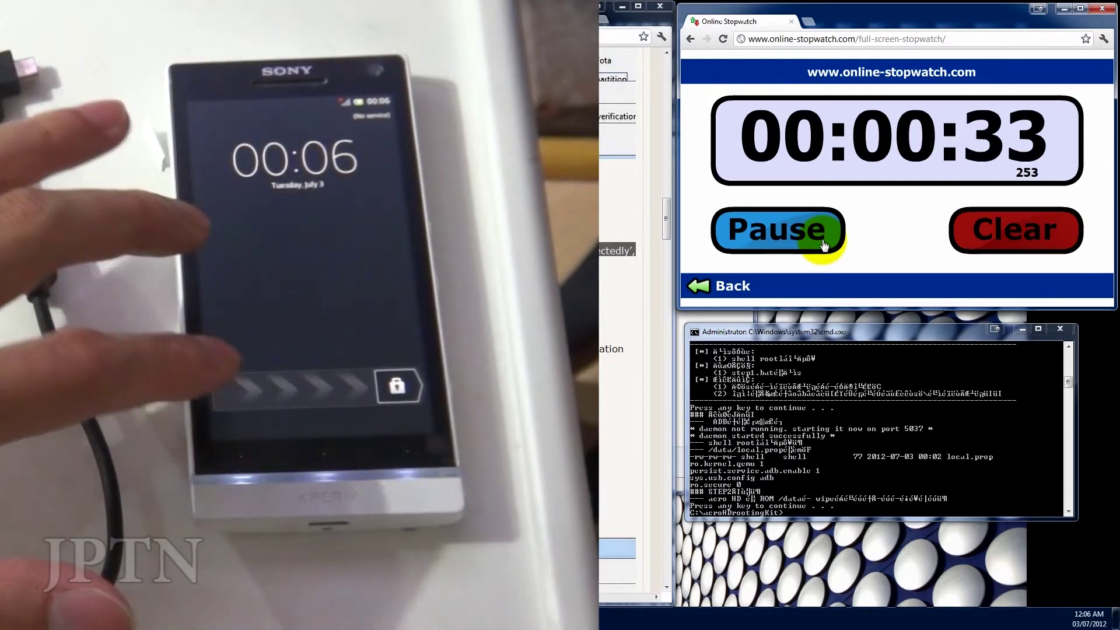
click(822, 241)
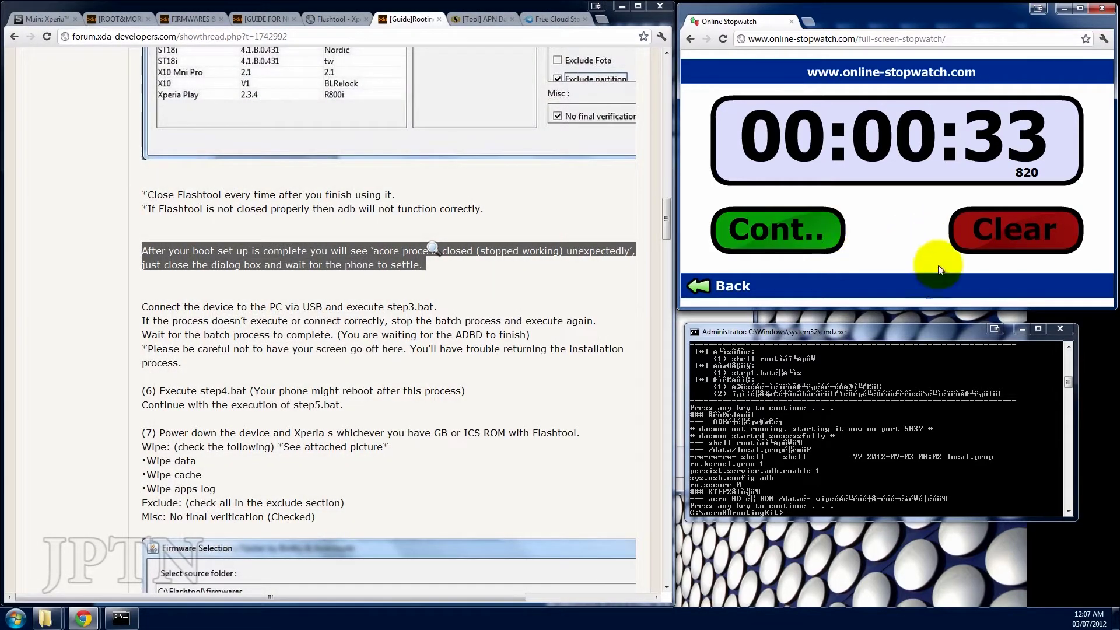
- Run the rooting kit's step3 script past its pause and reset the stopwatch
click(893, 336)
text(step2)
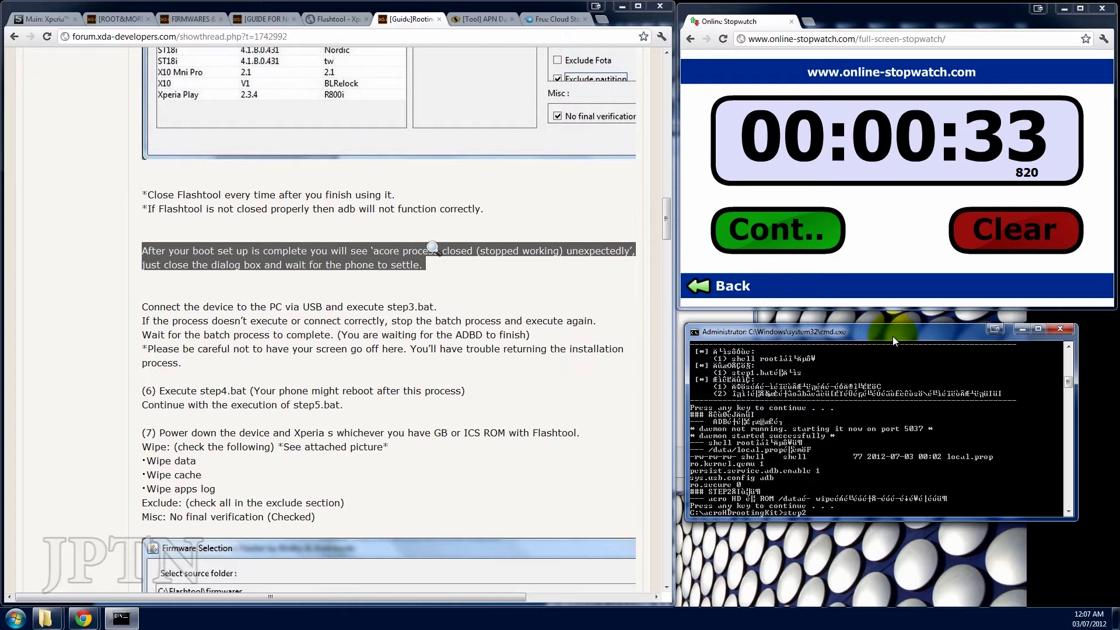
key(BackSpace)
text(3)
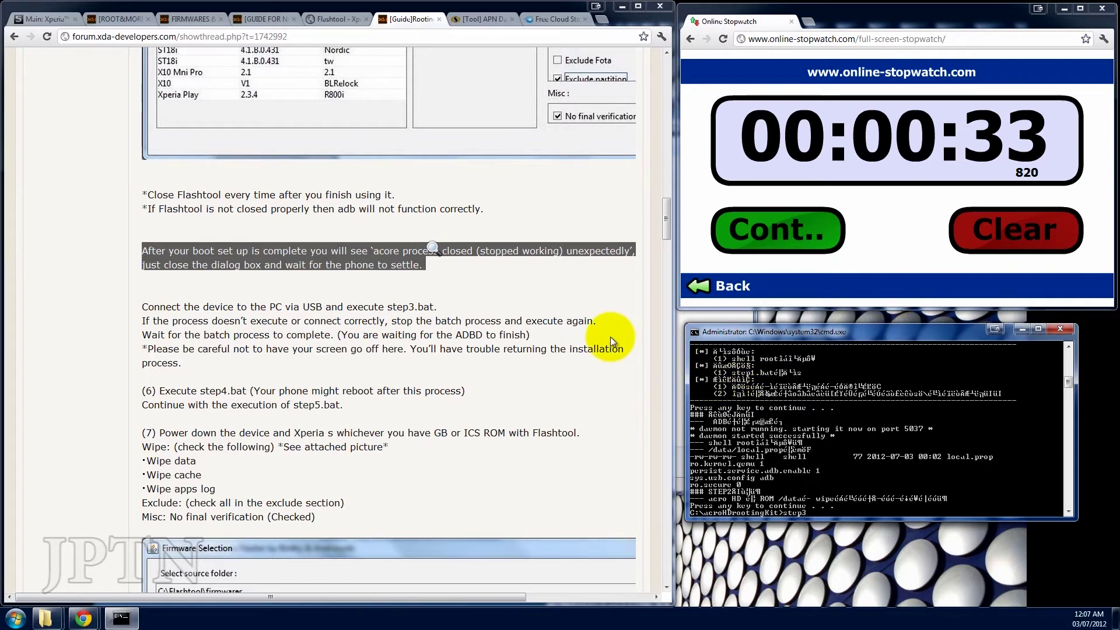
key(Return)
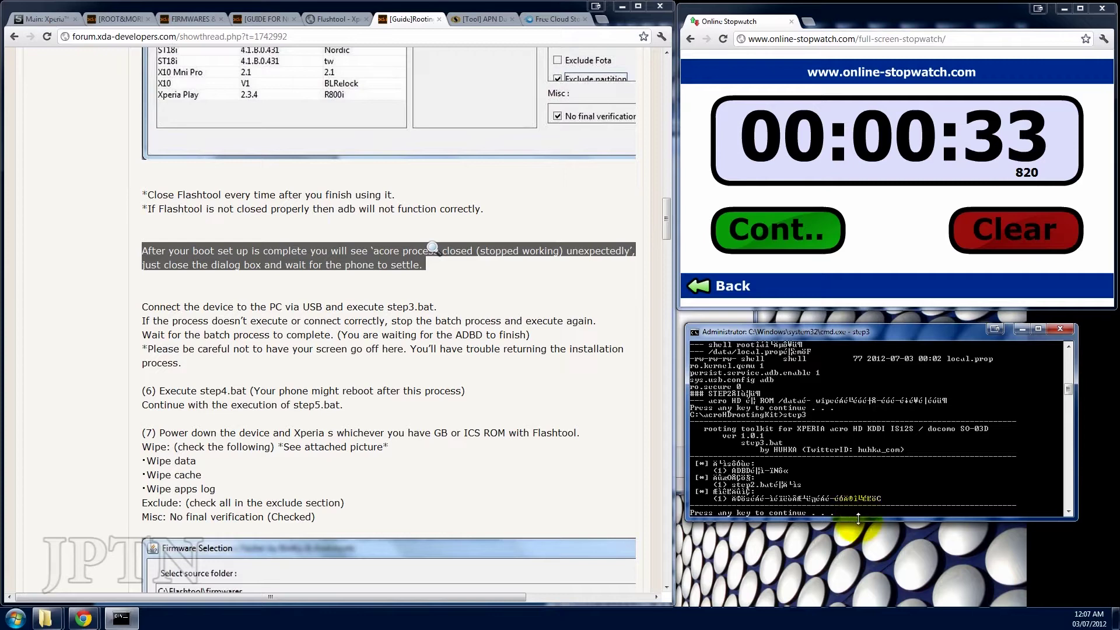
key(Return)
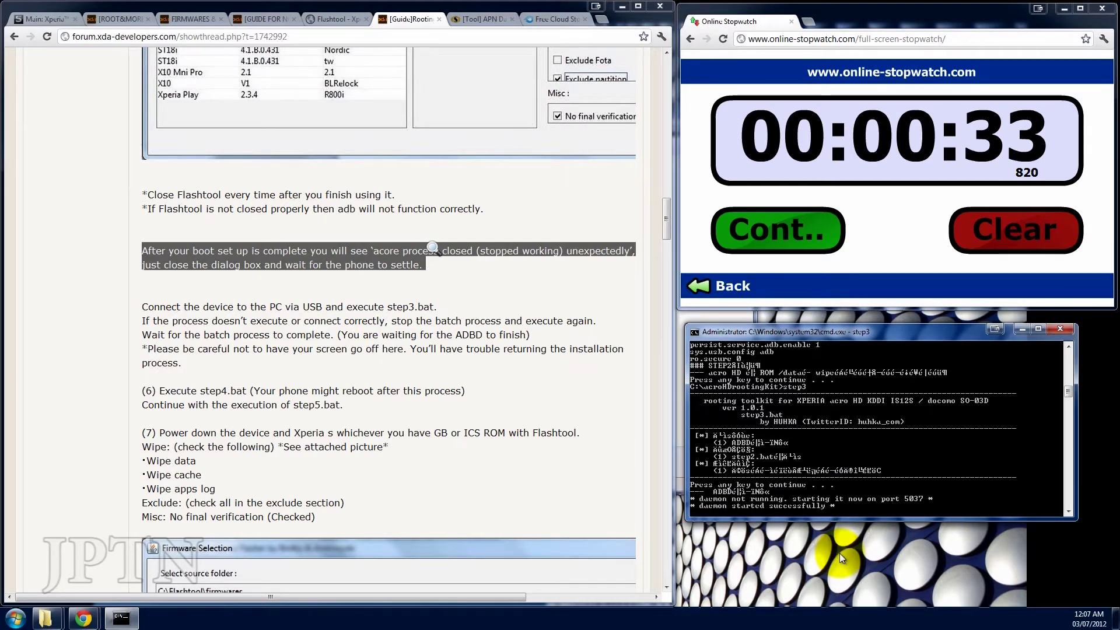
click(979, 245)
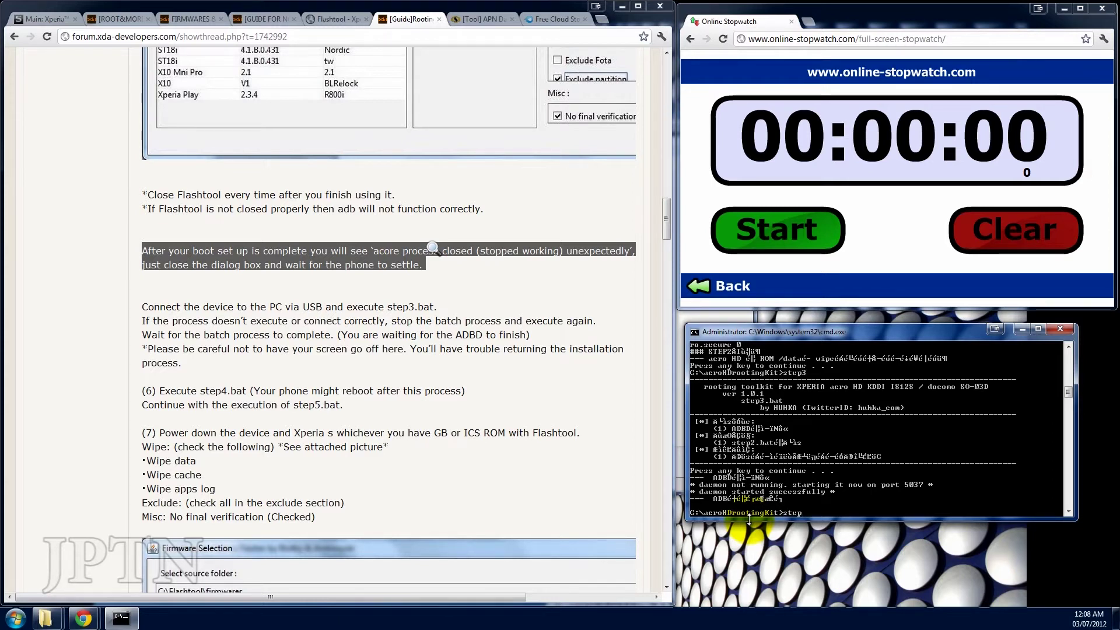
- Run the step4 and step5 scripts to completion, returning to the kit's prompt
key(Return)
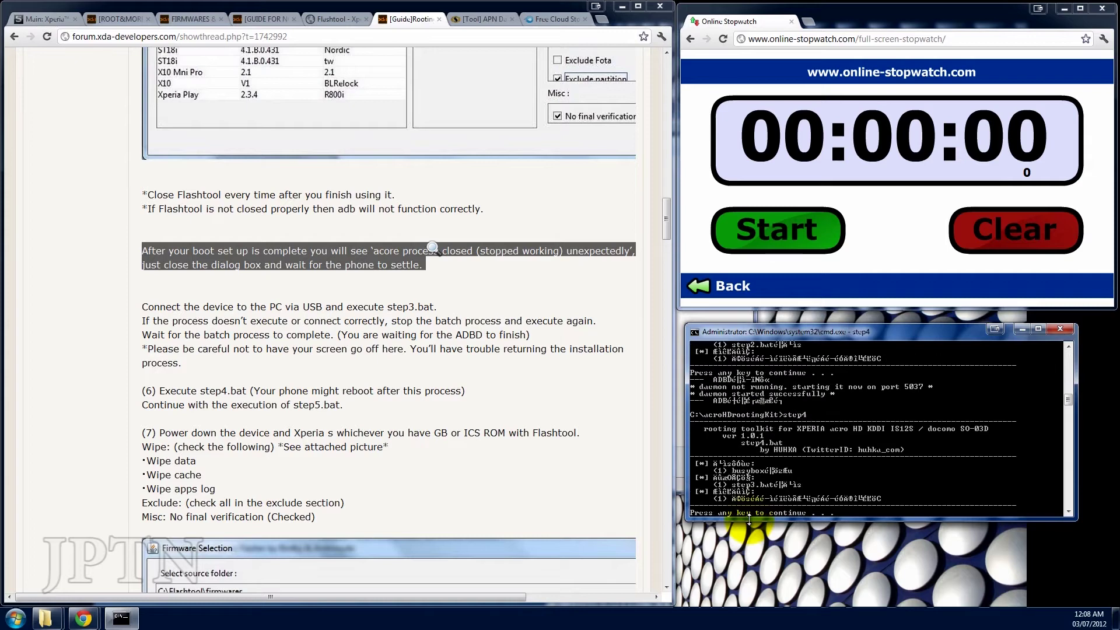
key(Return)
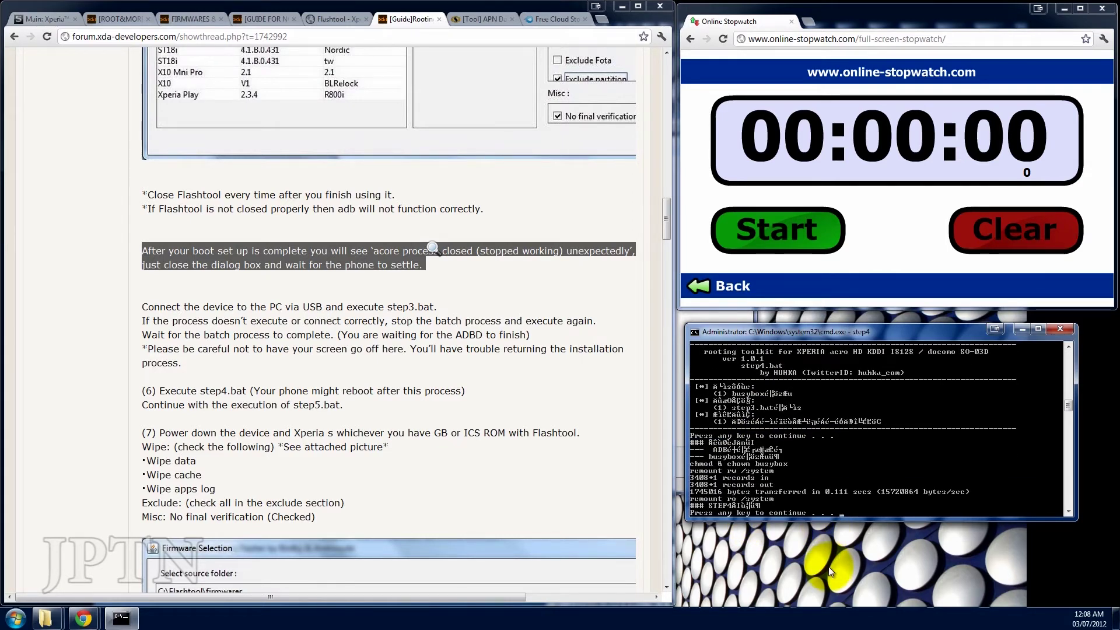
key(Return)
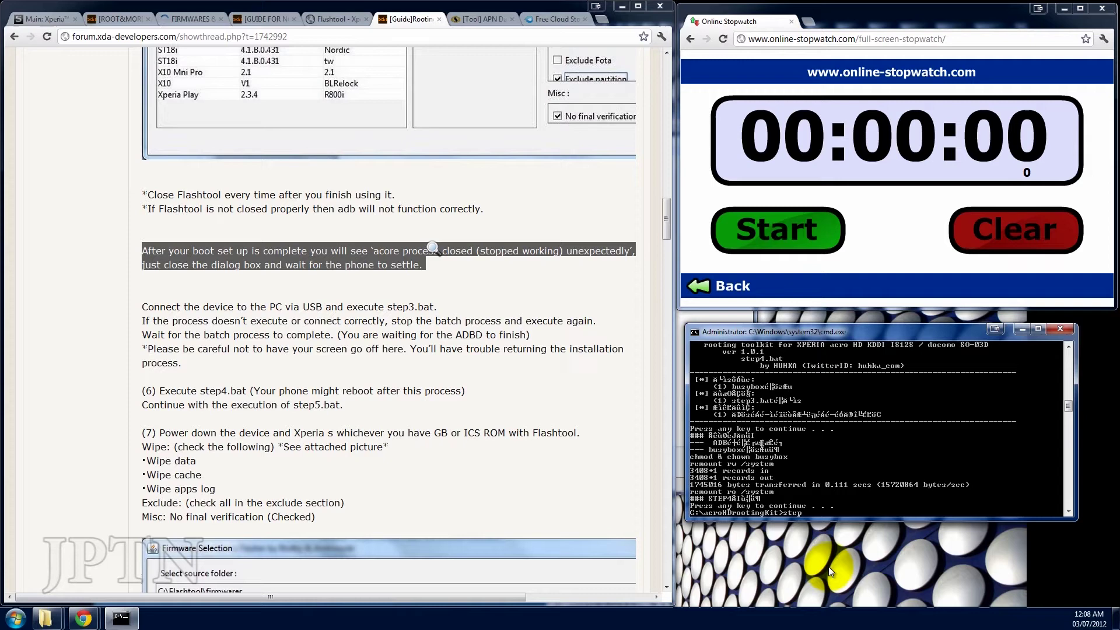
text(step5)
key(Return)
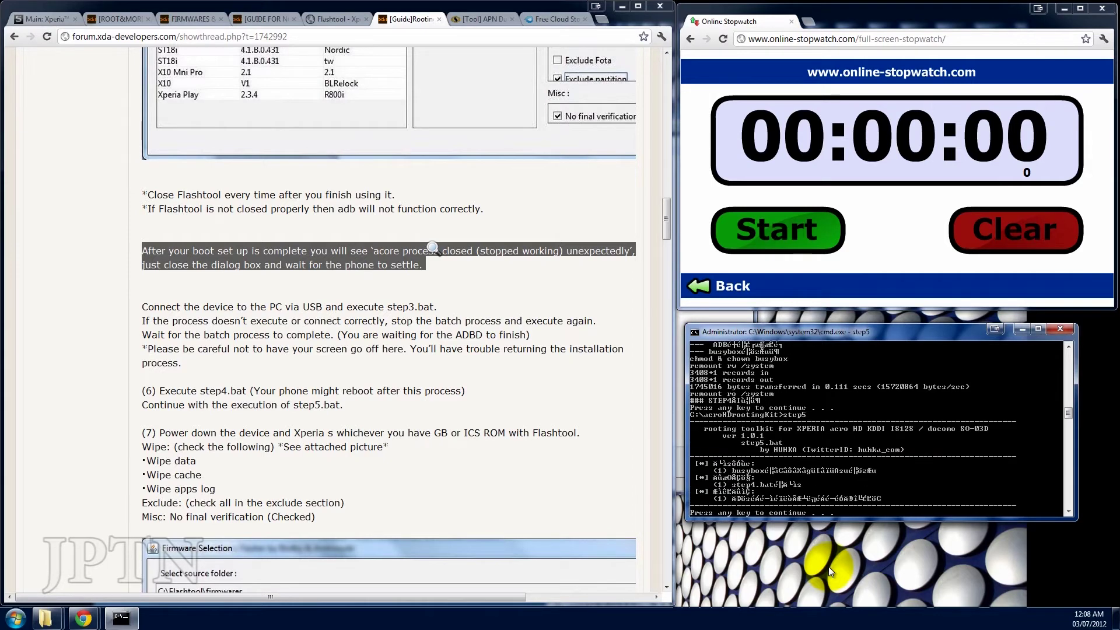
key(Return)
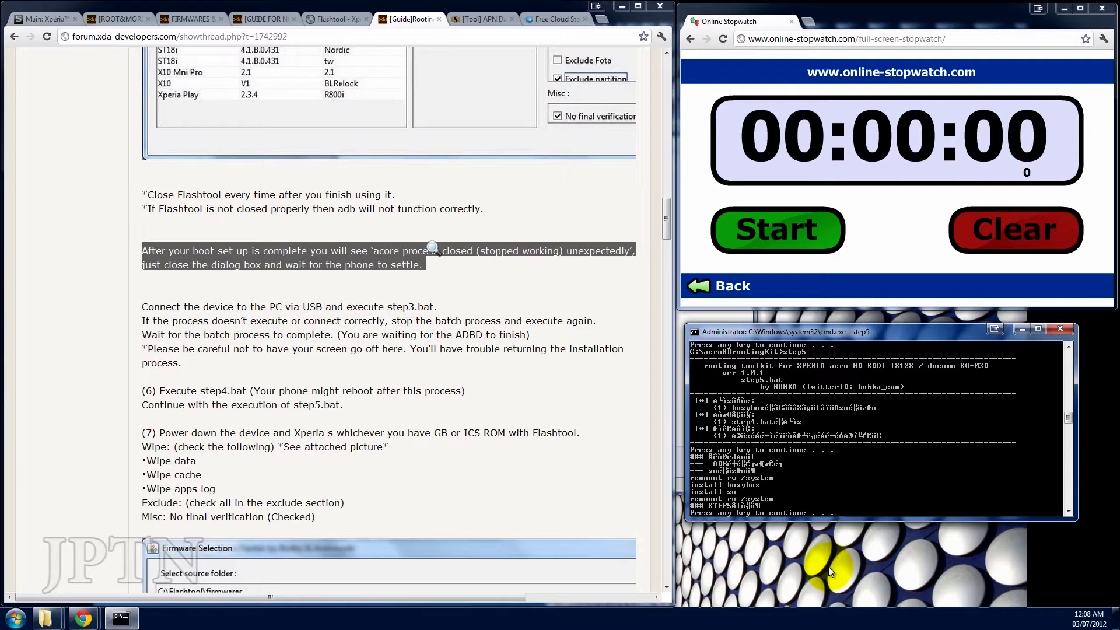
key(Return)
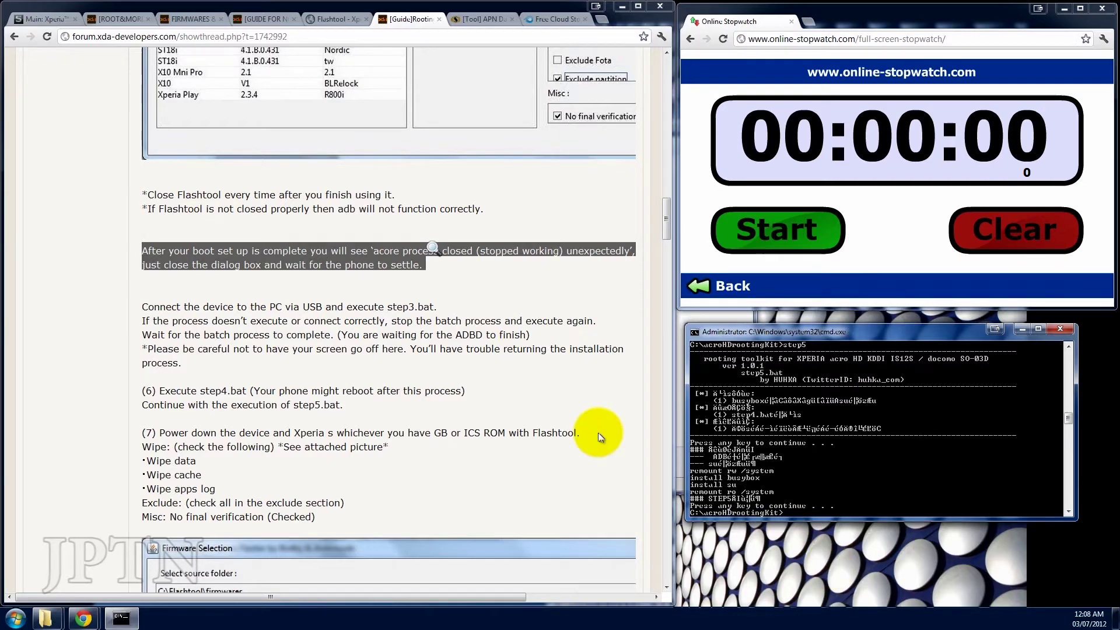
- Scroll the guide to step (7) and launch Flashtool by searching 'flashtool'
click(400, 441)
scroll(358, 413, down, 2)
scroll(358, 413, down, 5)
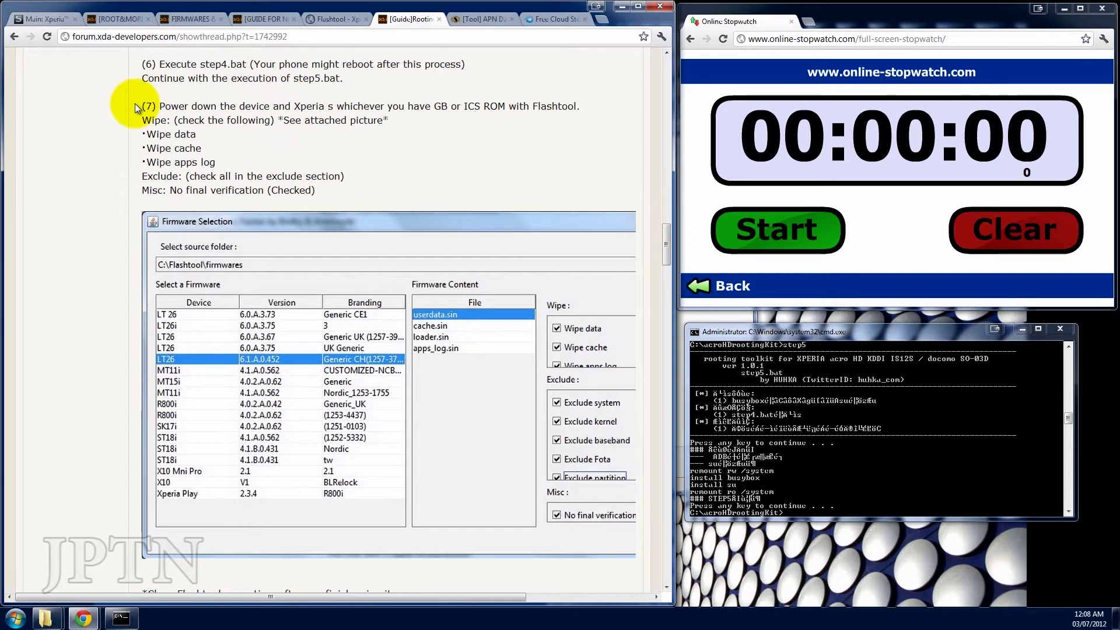
key(super)
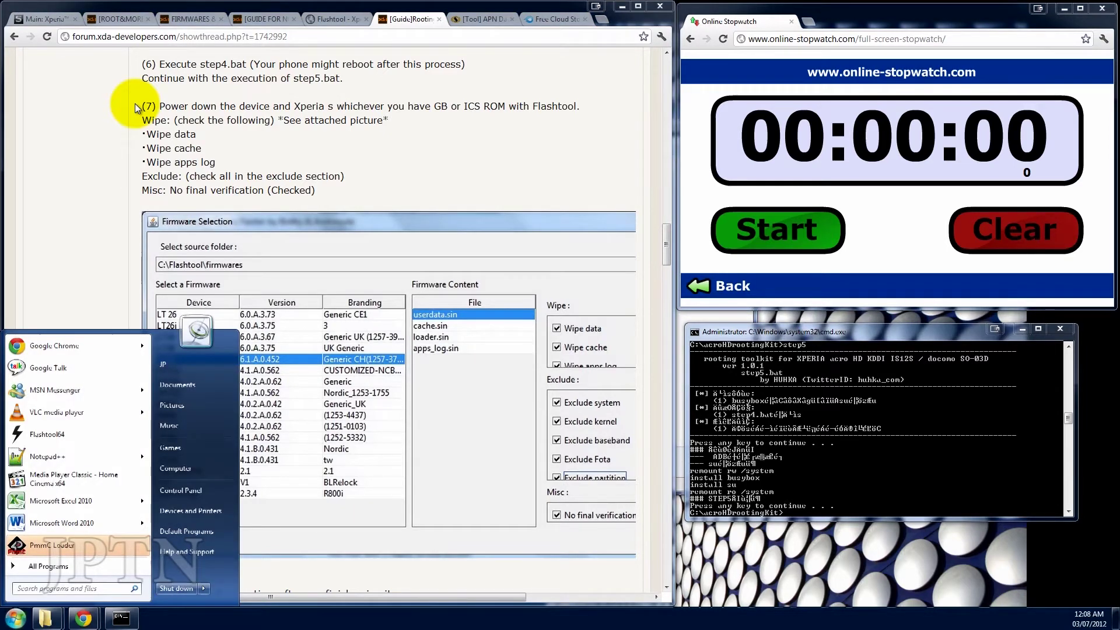
text(flashtool)
key(Return)
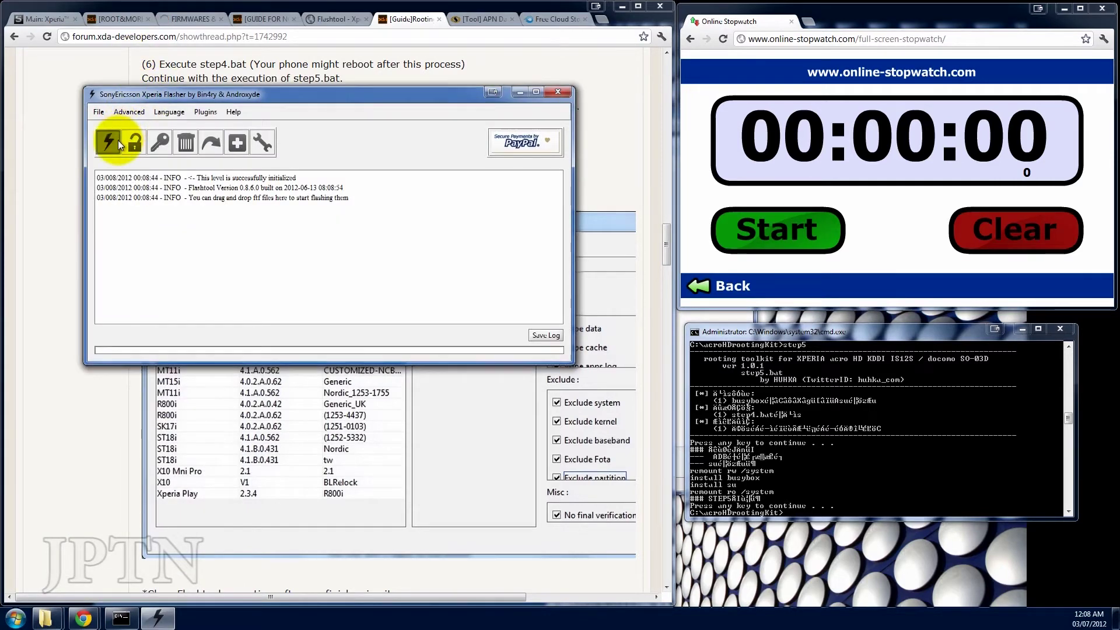
- Start a Flashmode flash, select LT26 6.1.A.0.452 and check the guide's settings screenshot
click(108, 142)
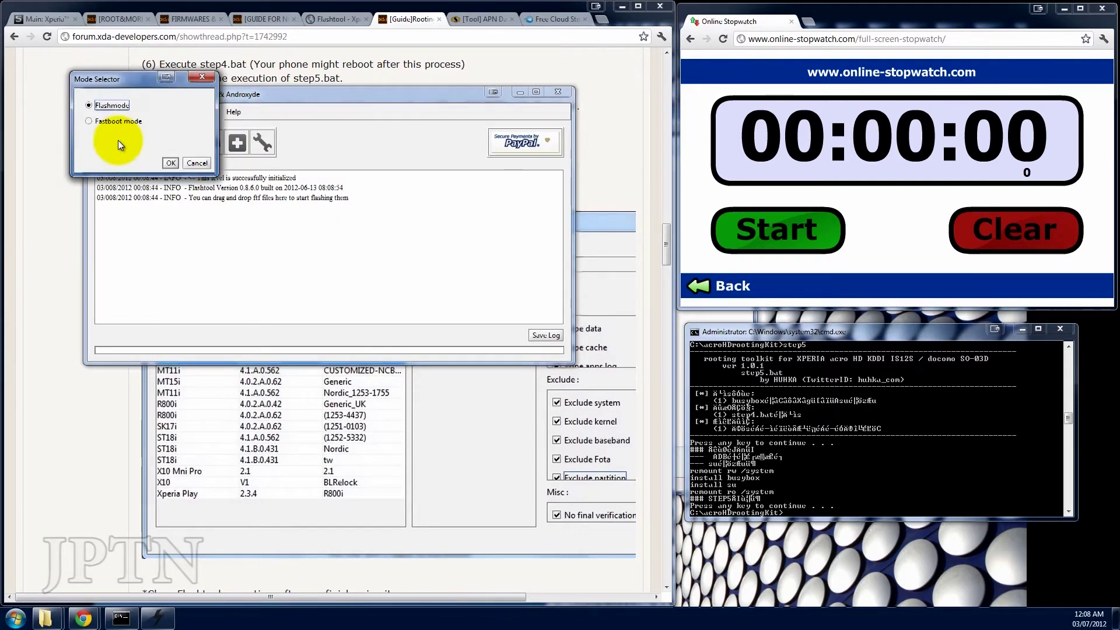
key(Escape)
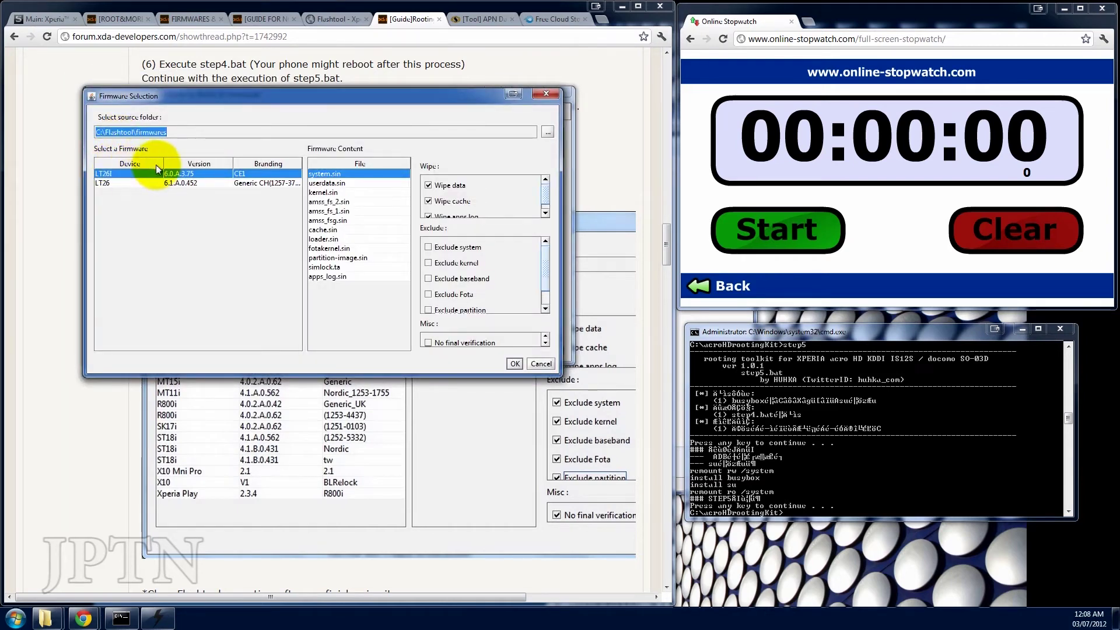
click(169, 184)
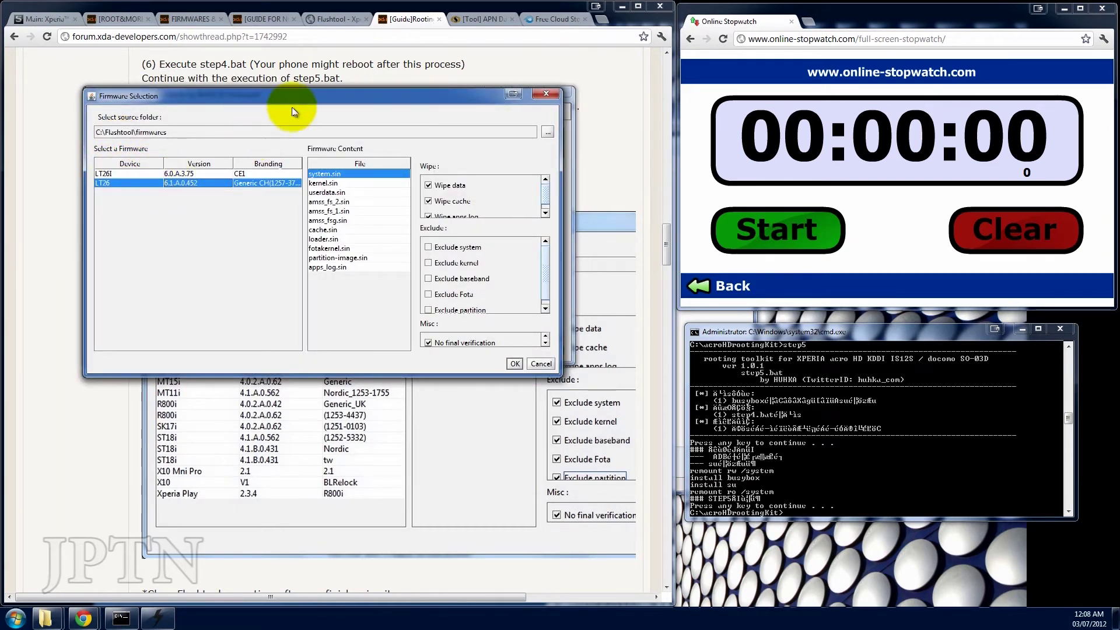
drag(297, 103, 314, 244)
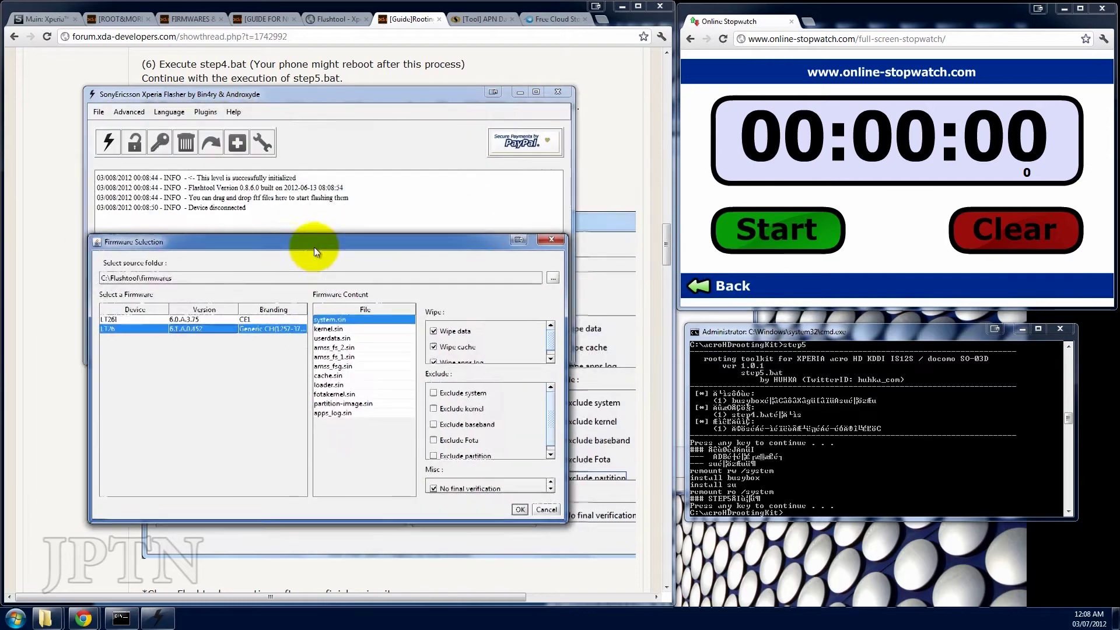
click(601, 169)
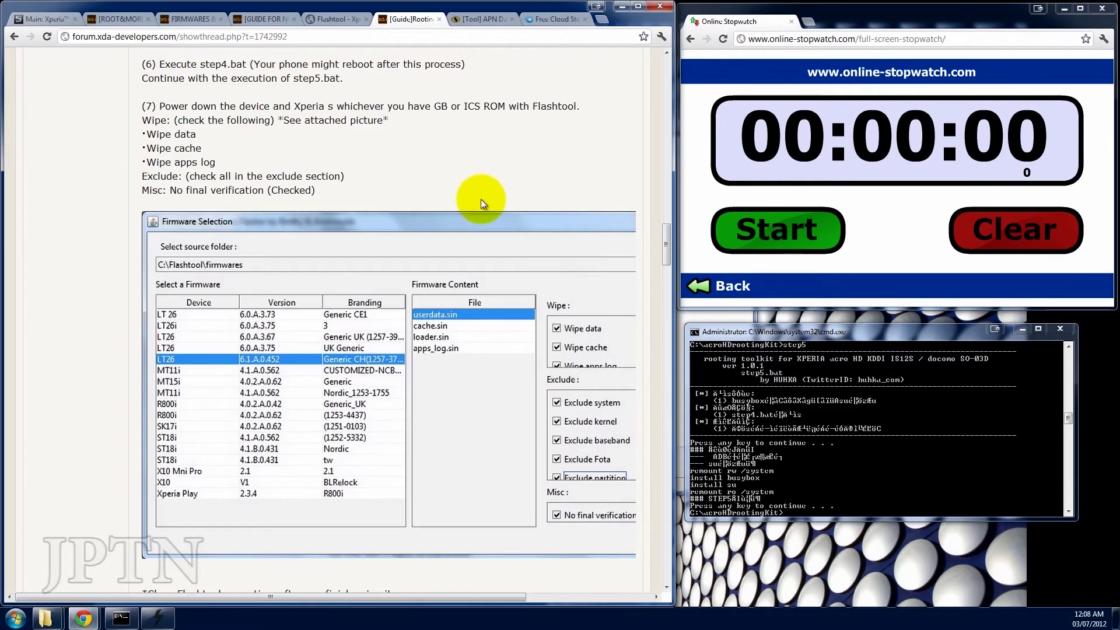
scroll(482, 202, down, 1)
scroll(482, 203, up, 2)
scroll(482, 203, down, 1)
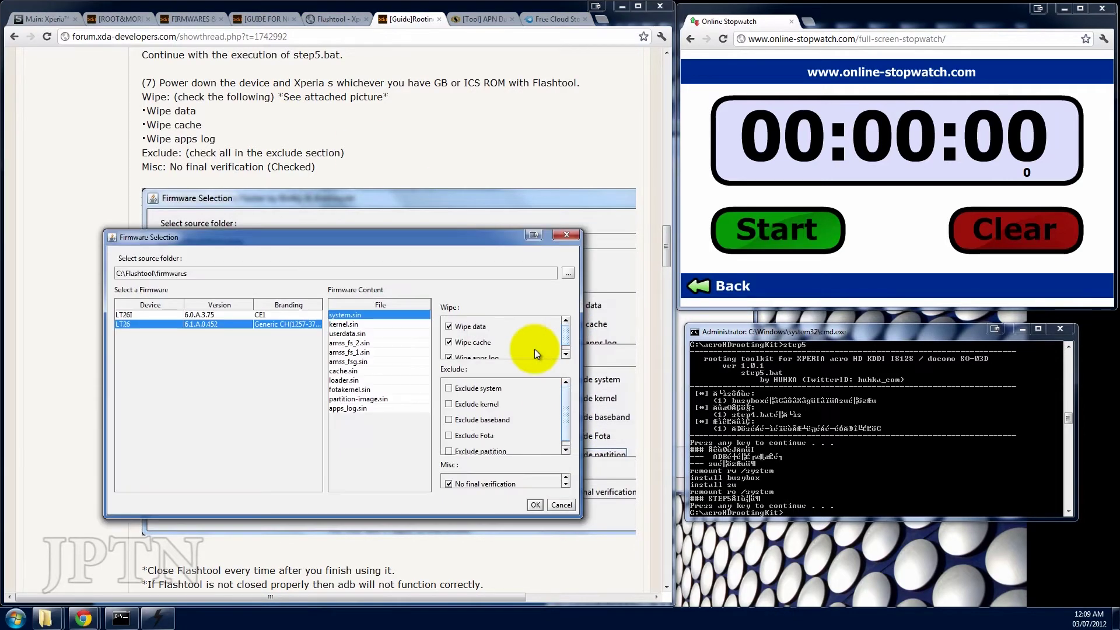
- Exclude system, kernel, baseband, Fota and partition, tick No final verification, and begin flashing
click(449, 388)
click(466, 404)
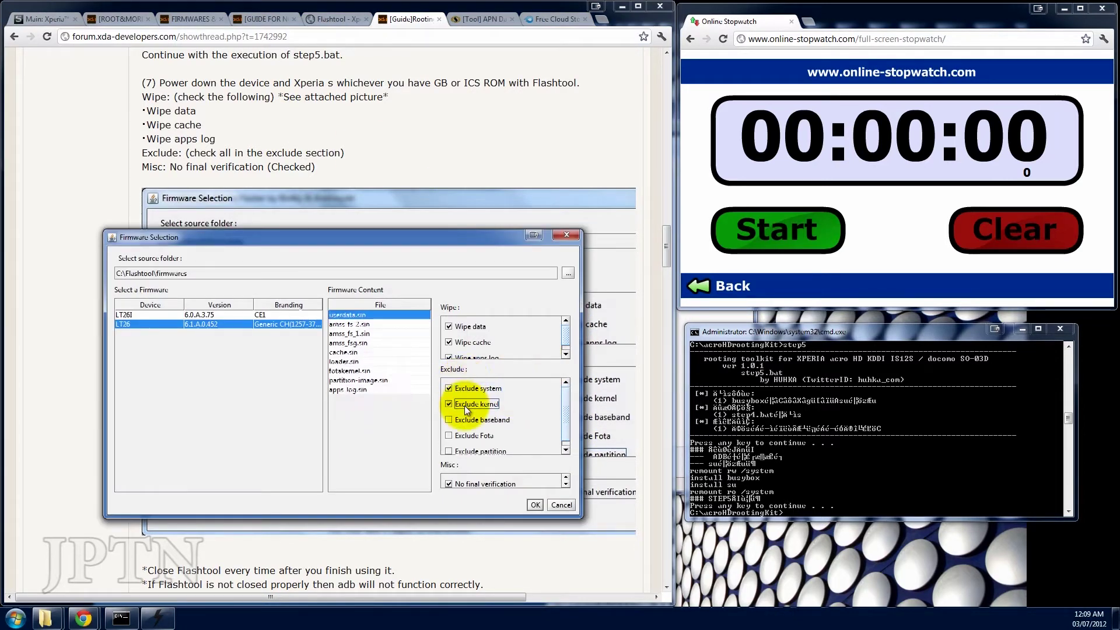
click(470, 420)
click(476, 437)
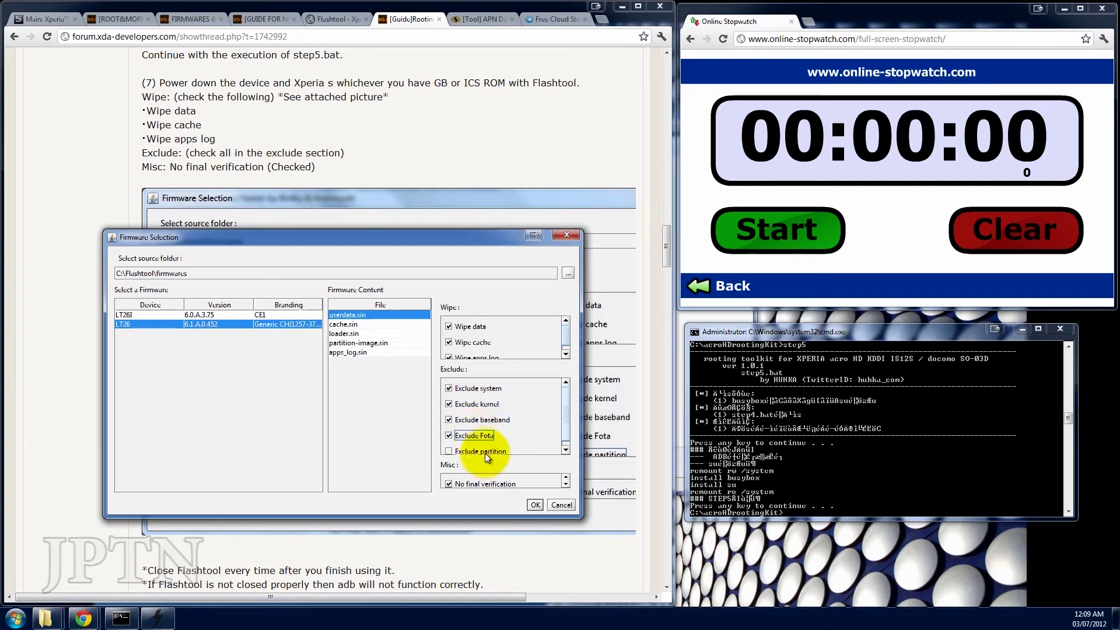
click(482, 452)
click(565, 450)
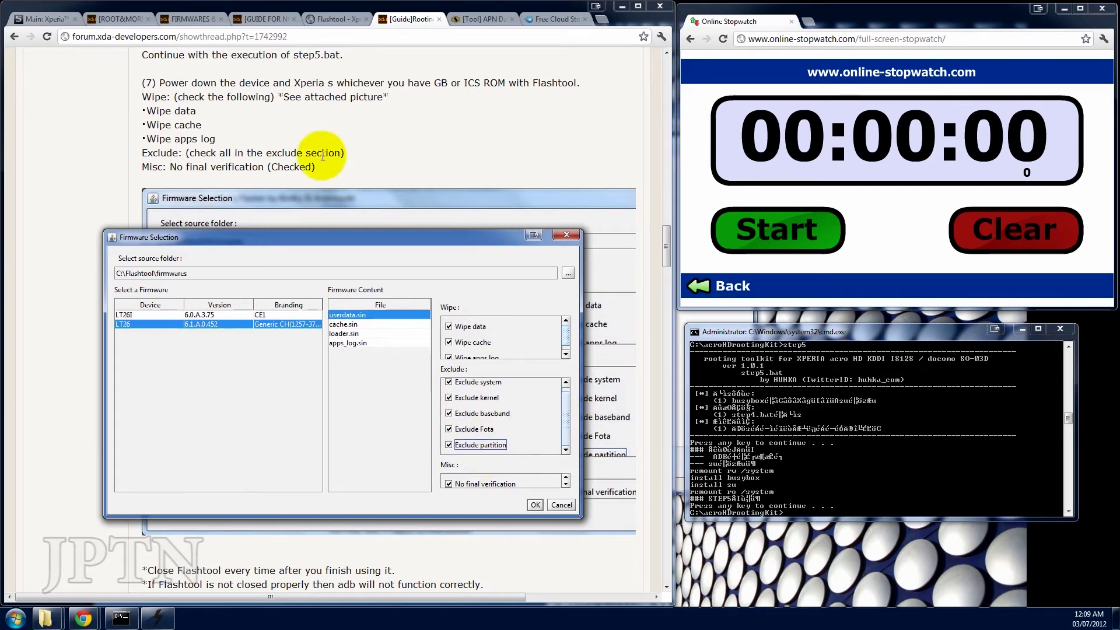
click(325, 145)
scroll(326, 138, down, 1)
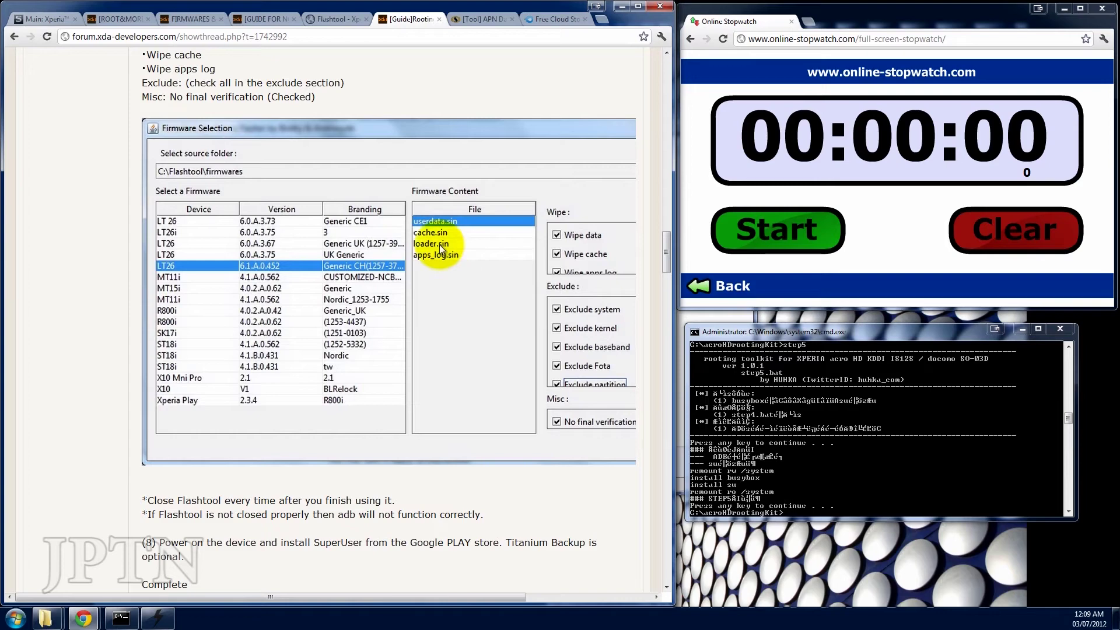
key(alt+Tab)
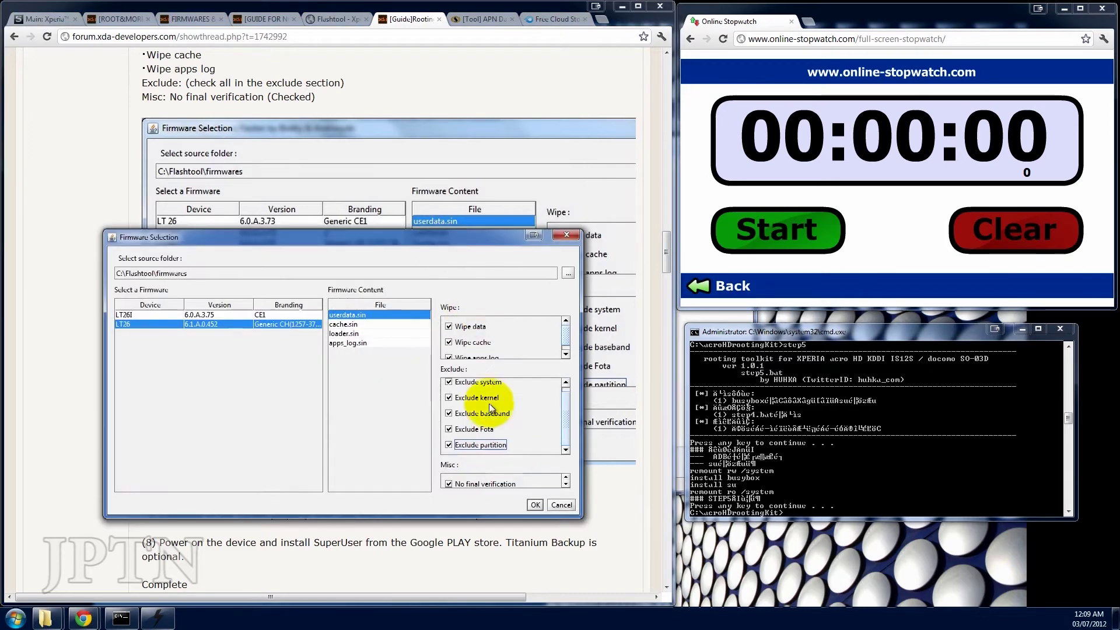
click(534, 505)
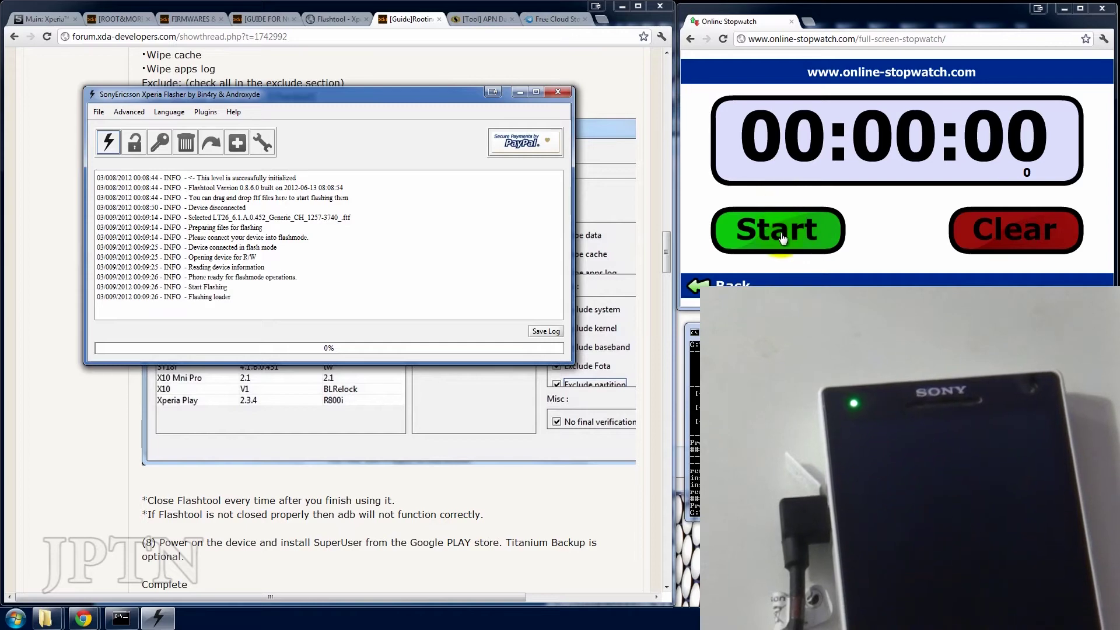
- Time the second flash at 00:00:21, then close Flashtool and scroll down the guide
click(782, 236)
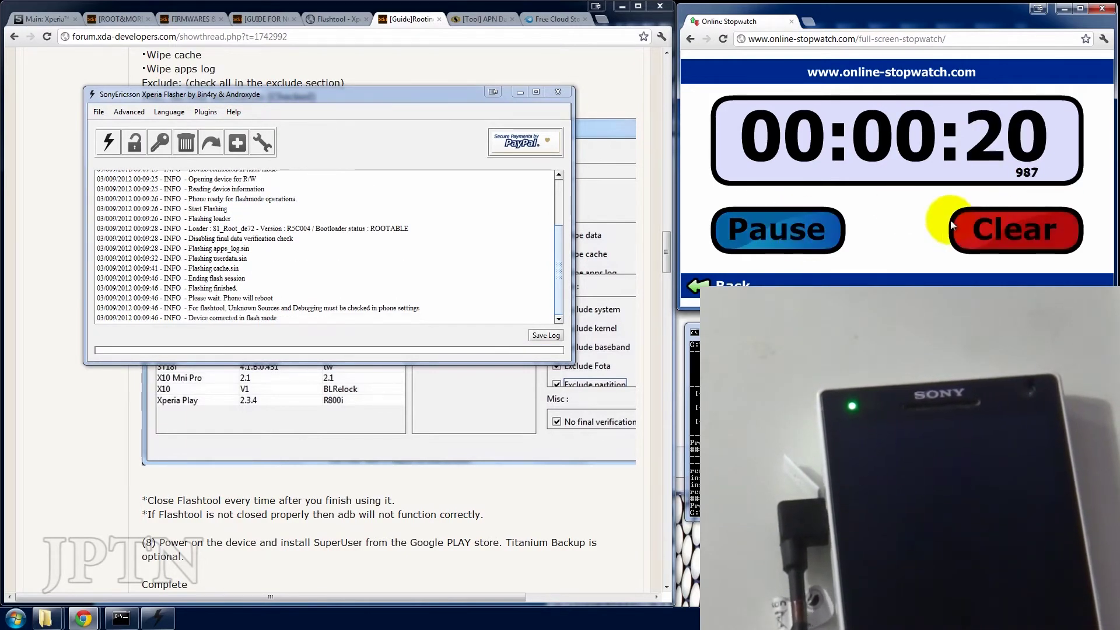
click(804, 233)
click(550, 500)
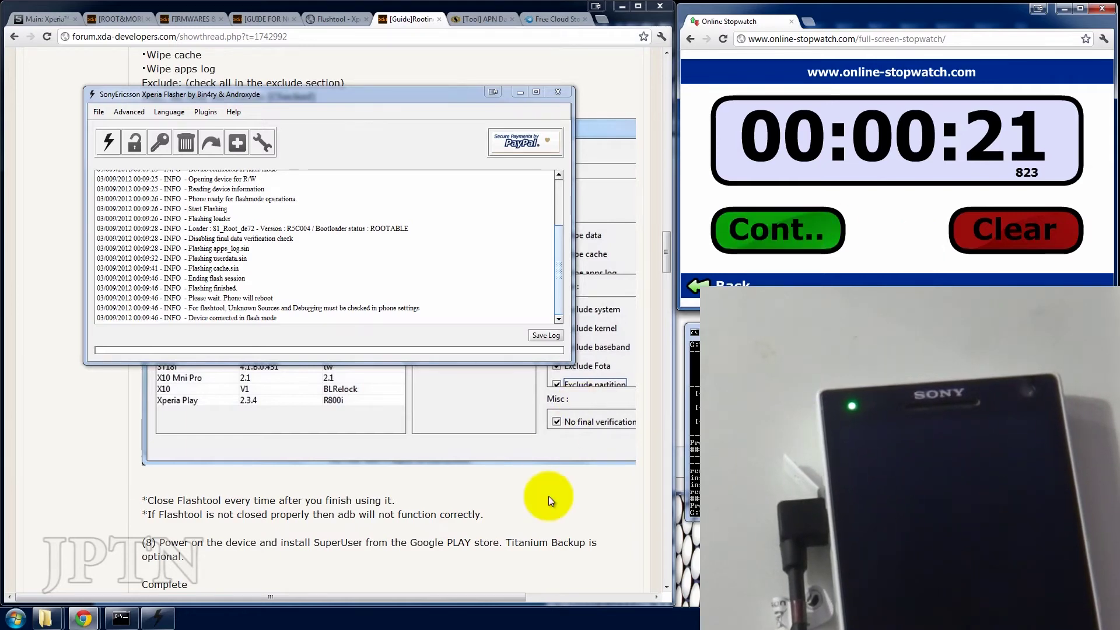
click(558, 97)
scroll(485, 466, down, 1)
scroll(479, 516, down, 2)
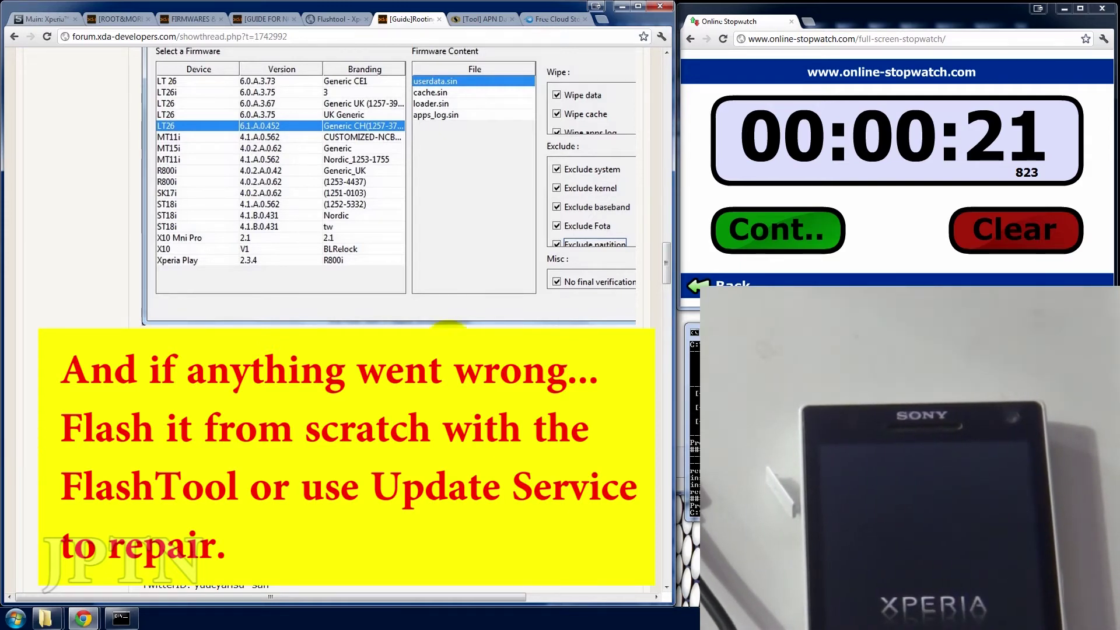
- Clear and restart the stopwatch, then switch to the '[Tool] APN Database' tab
click(980, 233)
click(738, 236)
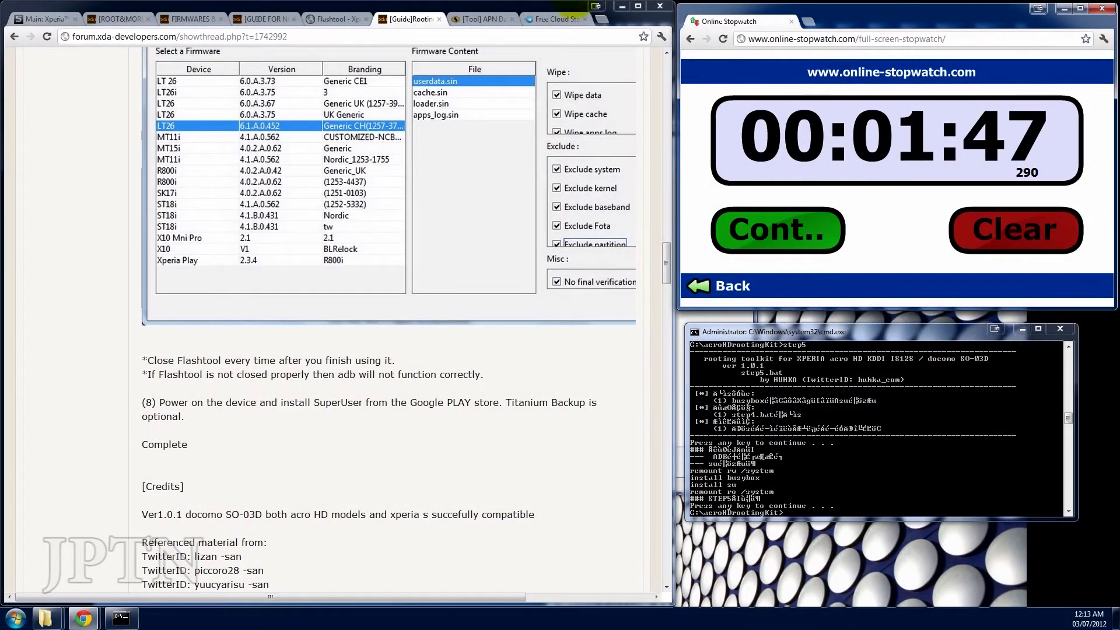
click(482, 20)
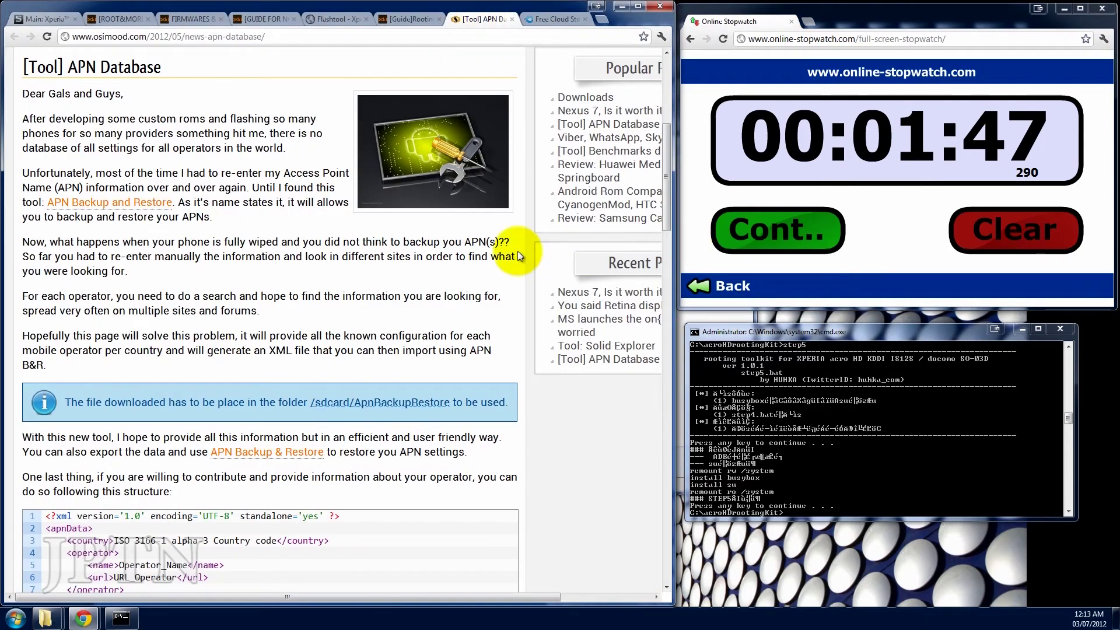
- Pick Canada and Rogers to show the Rogers LTE and HSPA APNs (MCC 302, MNC 720)
scroll(357, 306, down, 12)
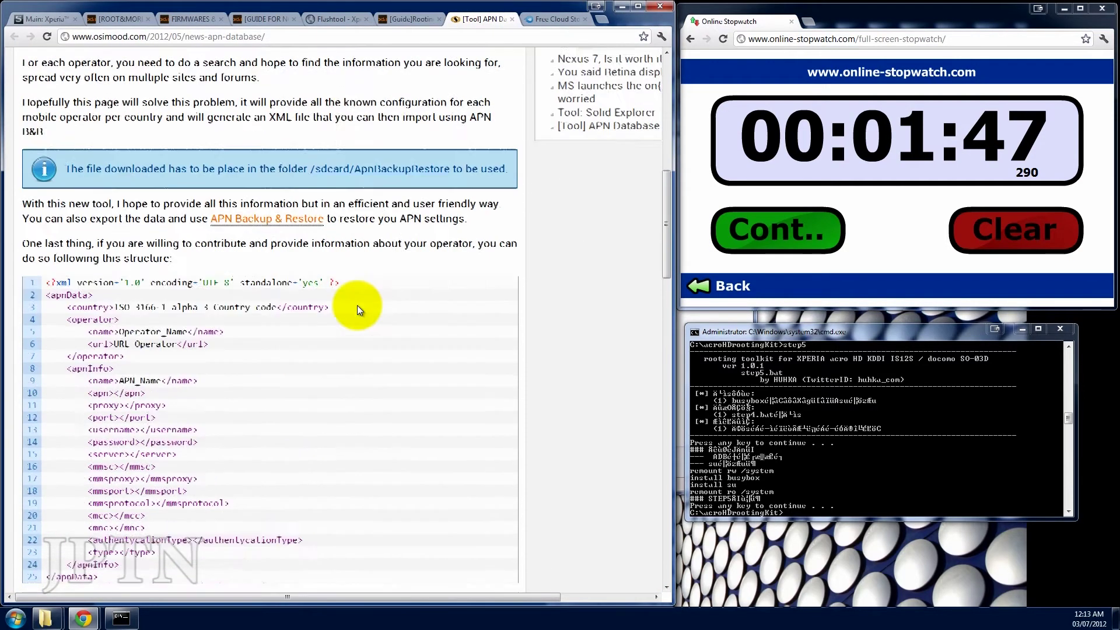
click(331, 283)
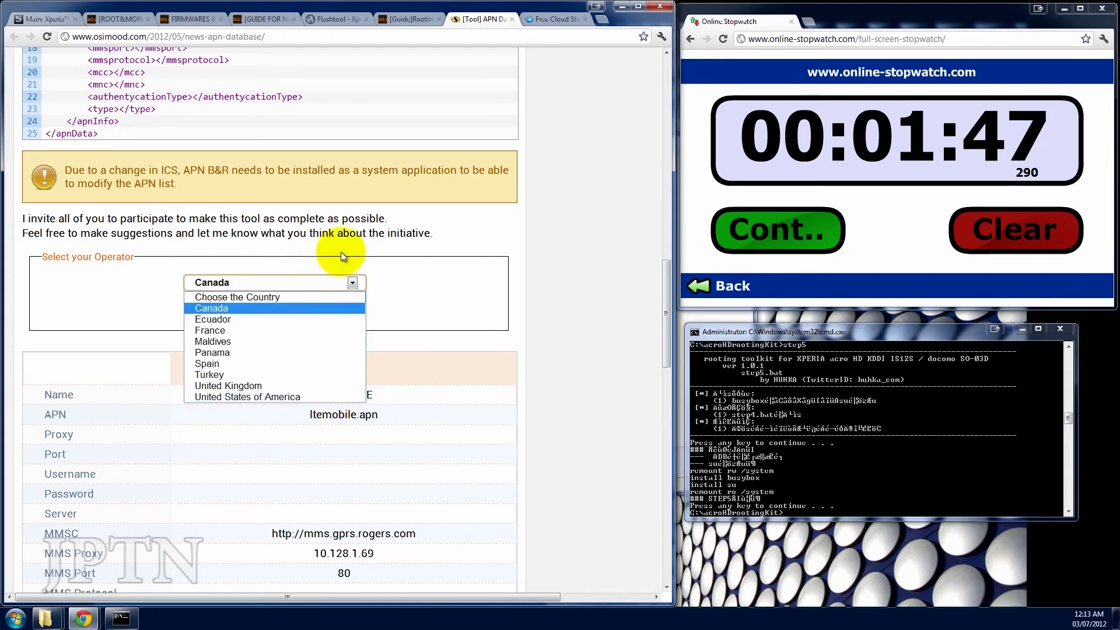
click(340, 282)
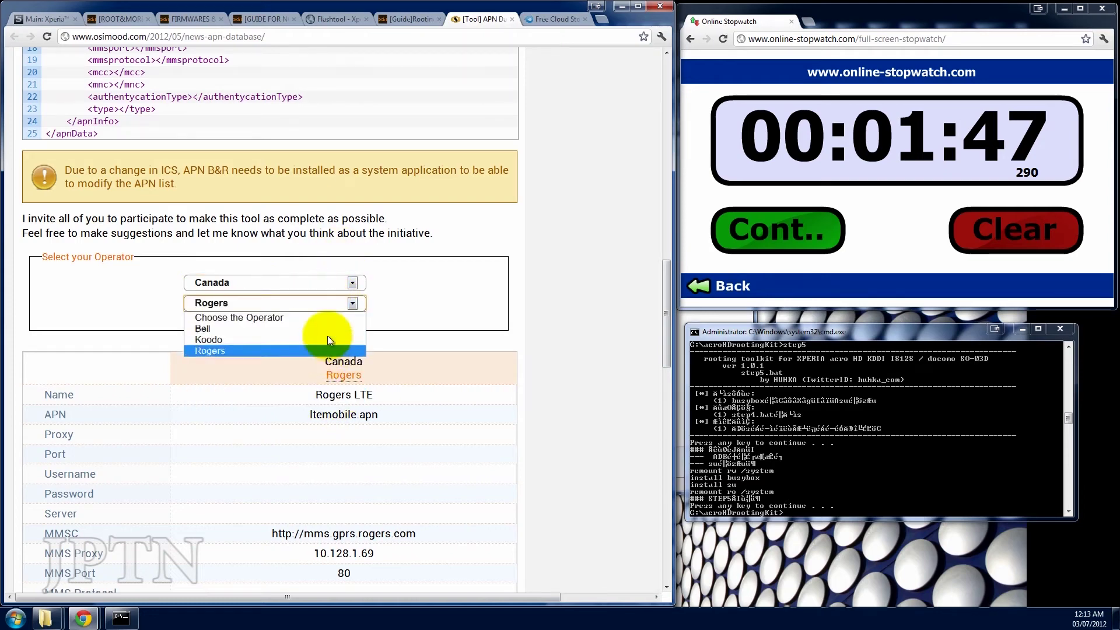
scroll(407, 298, down, 9)
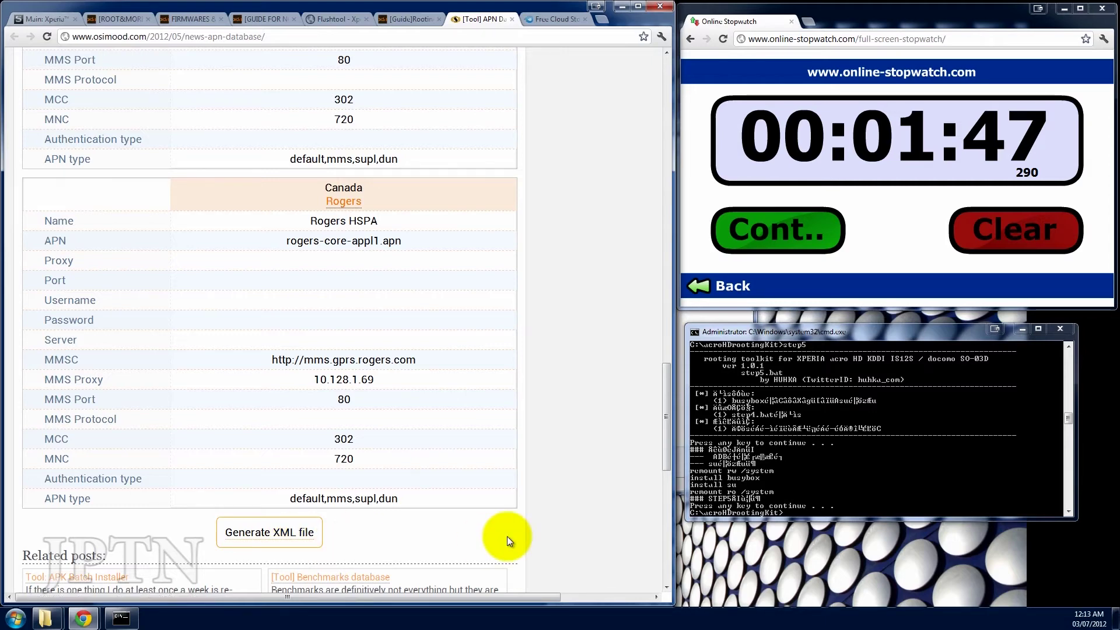
scroll(506, 537, up, 17)
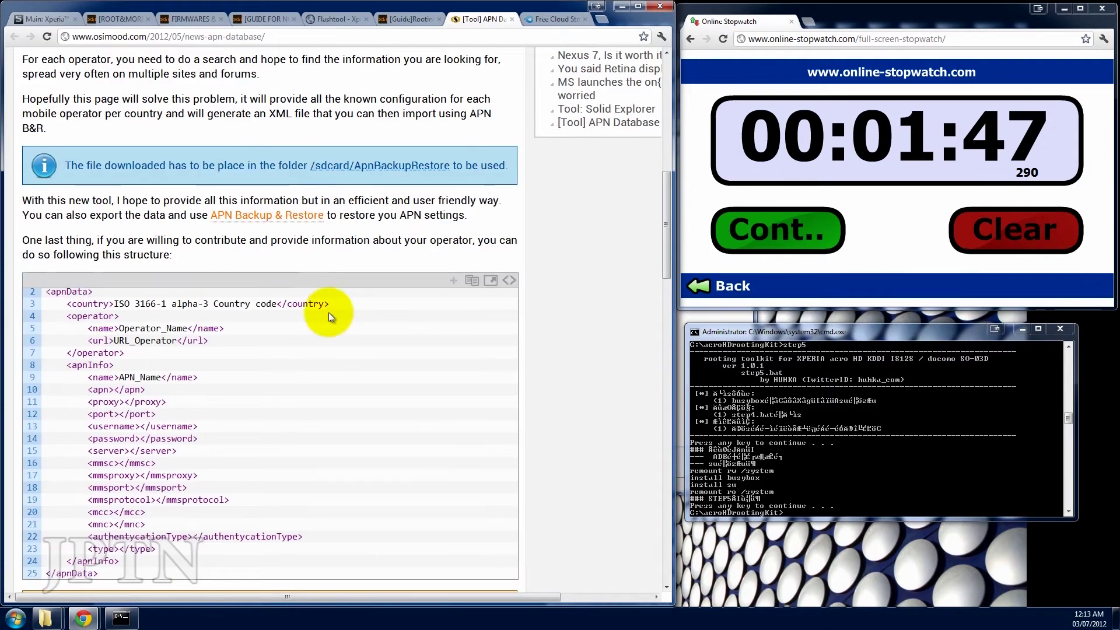
- View the APN Backup & Restore Play listing in a new tab, close it, and scroll the APN Database page
click(304, 226)
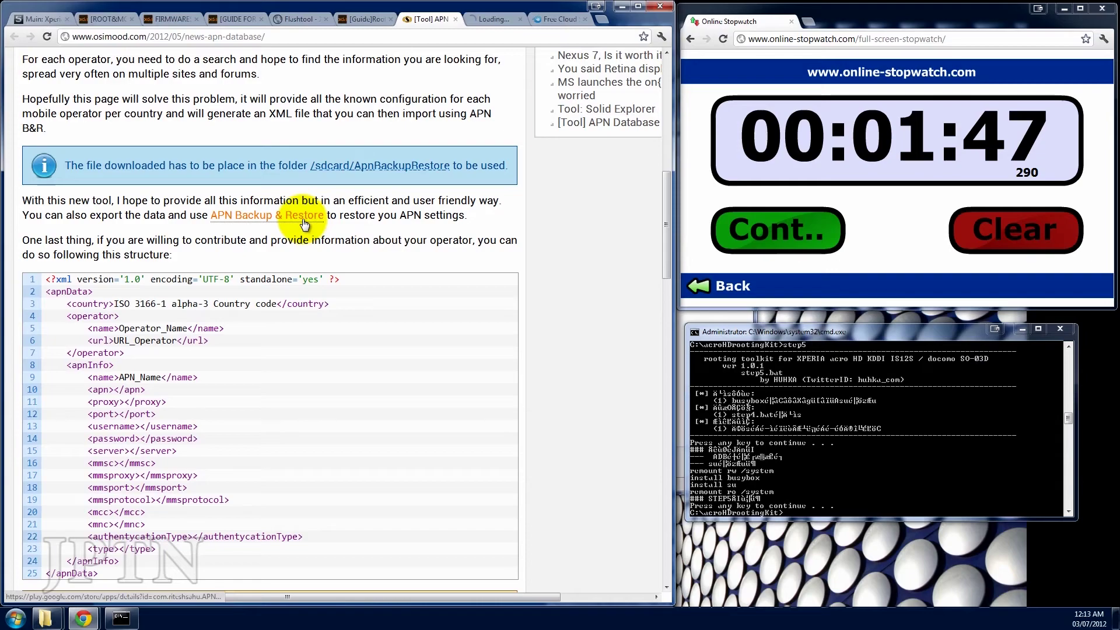
key(ctrl+Tab)
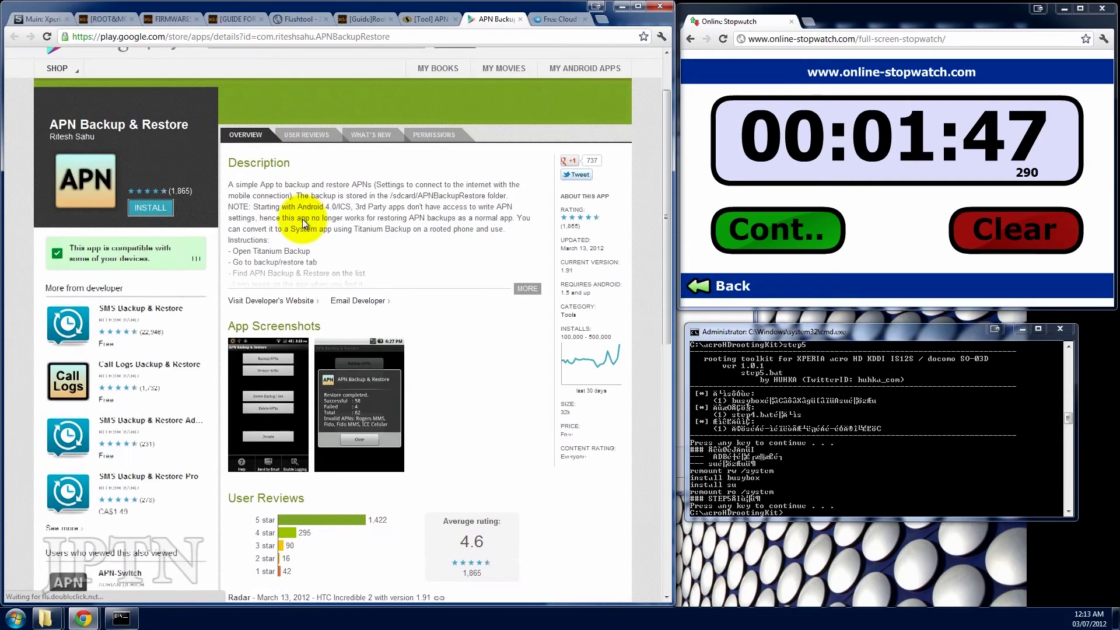
key(ctrl+w)
scroll(482, 303, down, 8)
scroll(482, 303, down, 10)
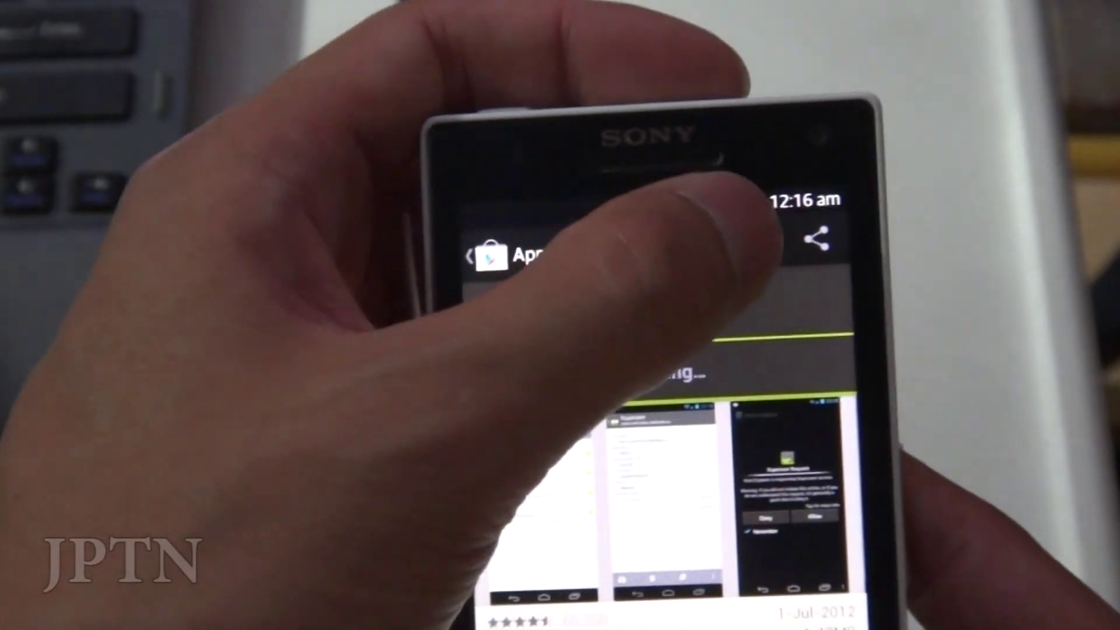
- Search the Play Store for 'busybox' and install BusyBox, accepting its permissions
click(753, 236)
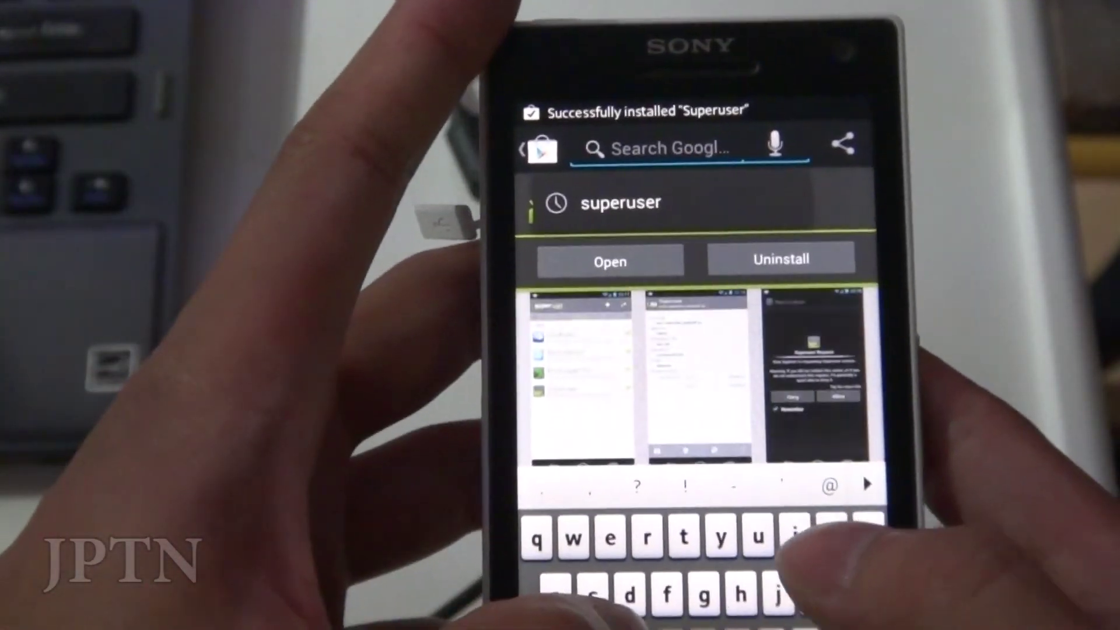
text(busy)
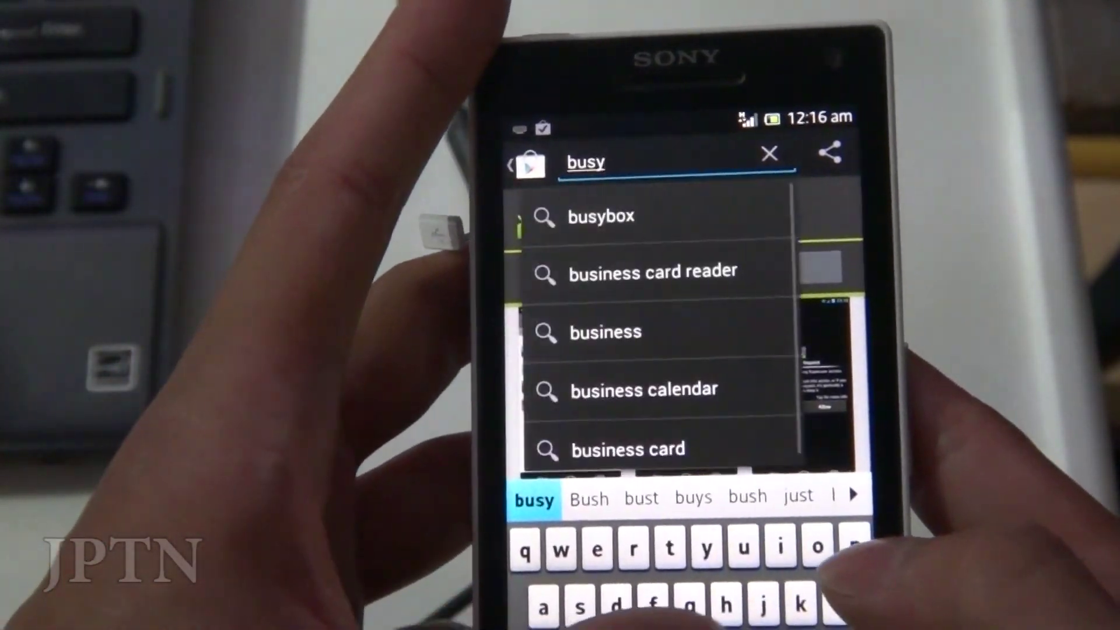
text(box)
key(Return)
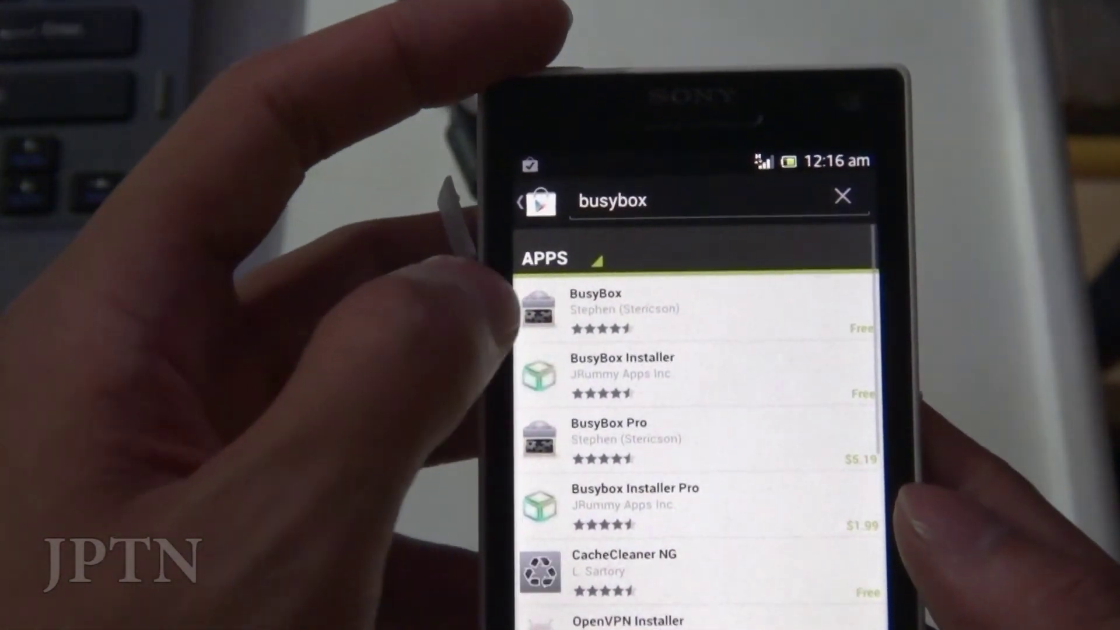
click(586, 274)
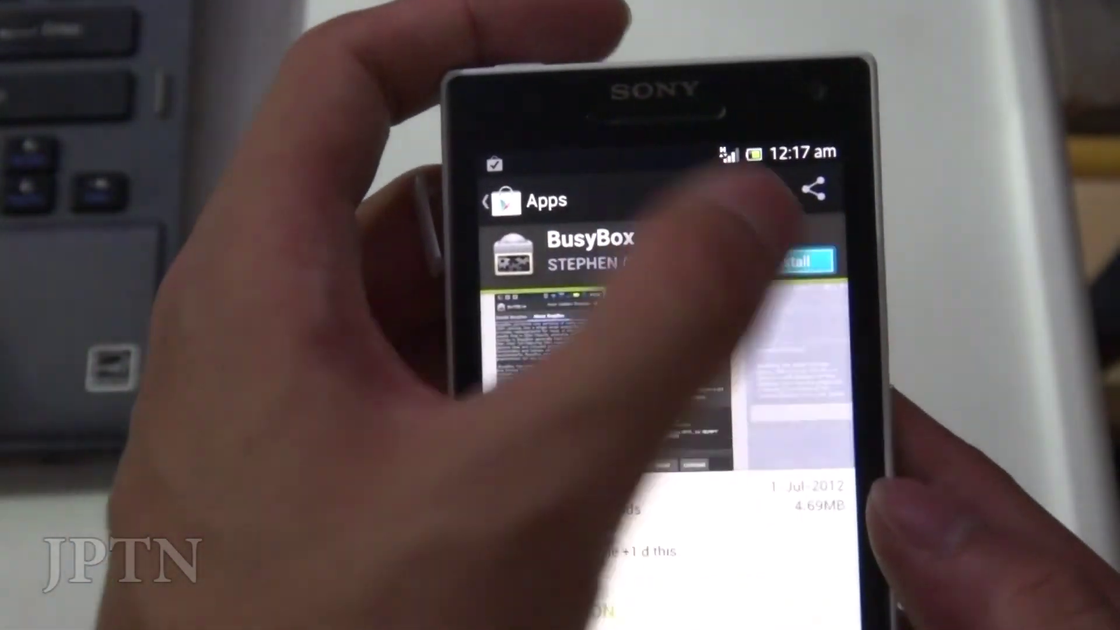
click(823, 245)
click(688, 339)
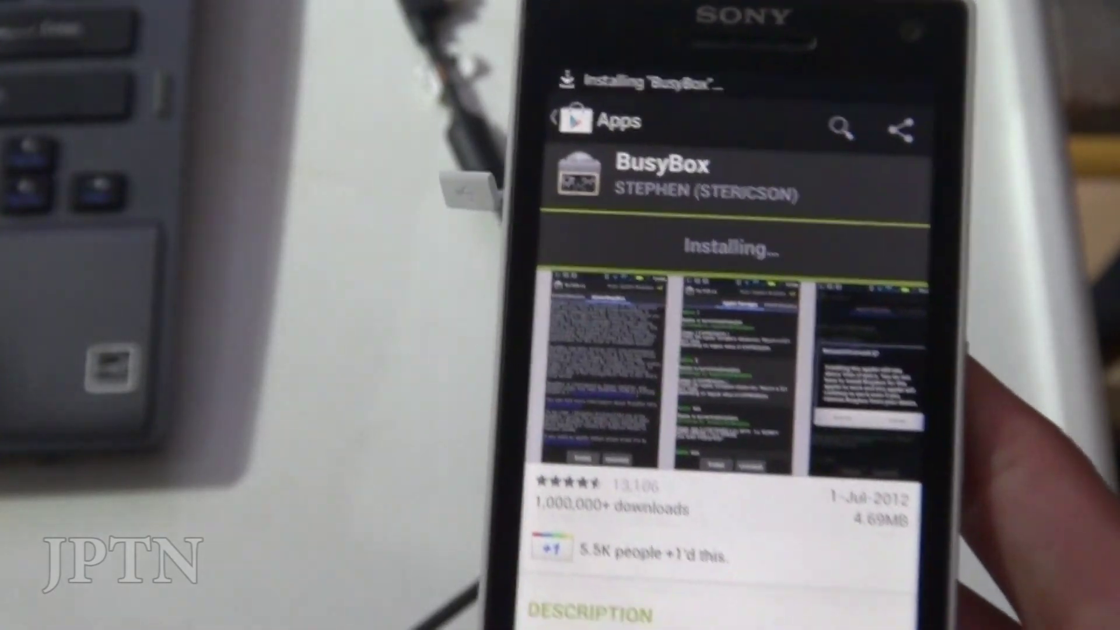
- Check the last page of the app drawer for the newly installed apps
key(Home)
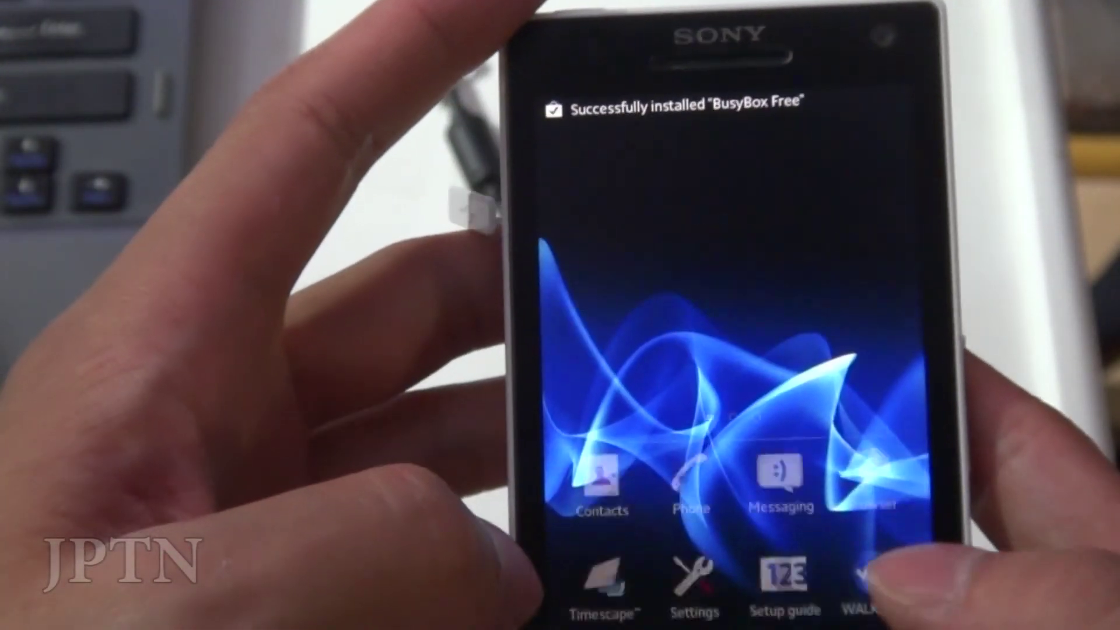
click(738, 584)
drag(846, 379, 584, 380)
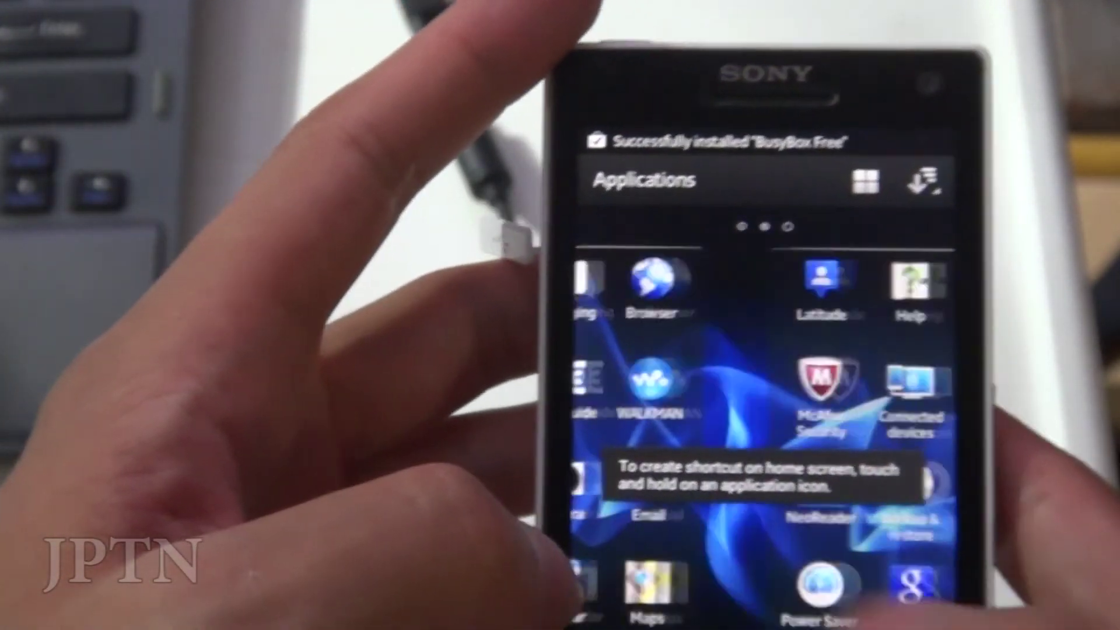
key(Home)
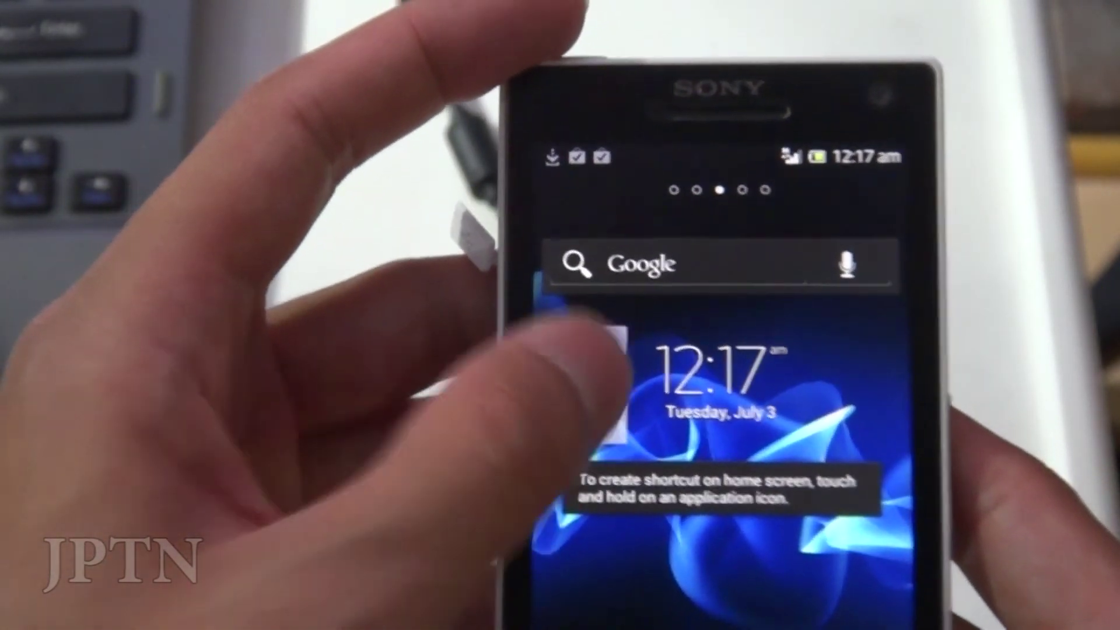
- Launch Superuser and view its empty list of allowed apps
click(610, 385)
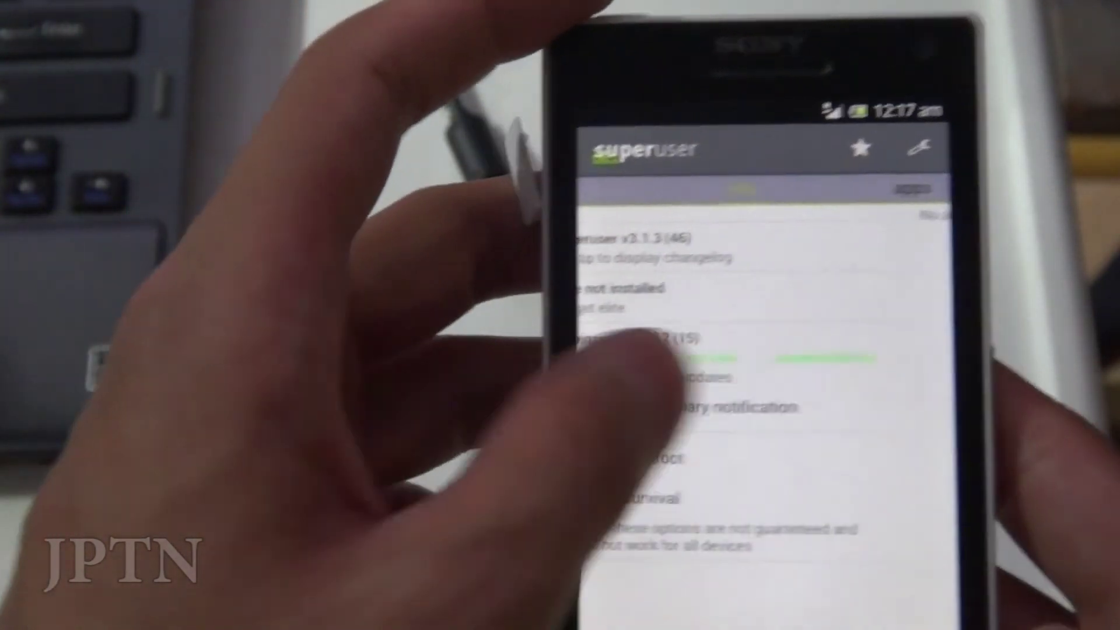
drag(648, 367, 508, 344)
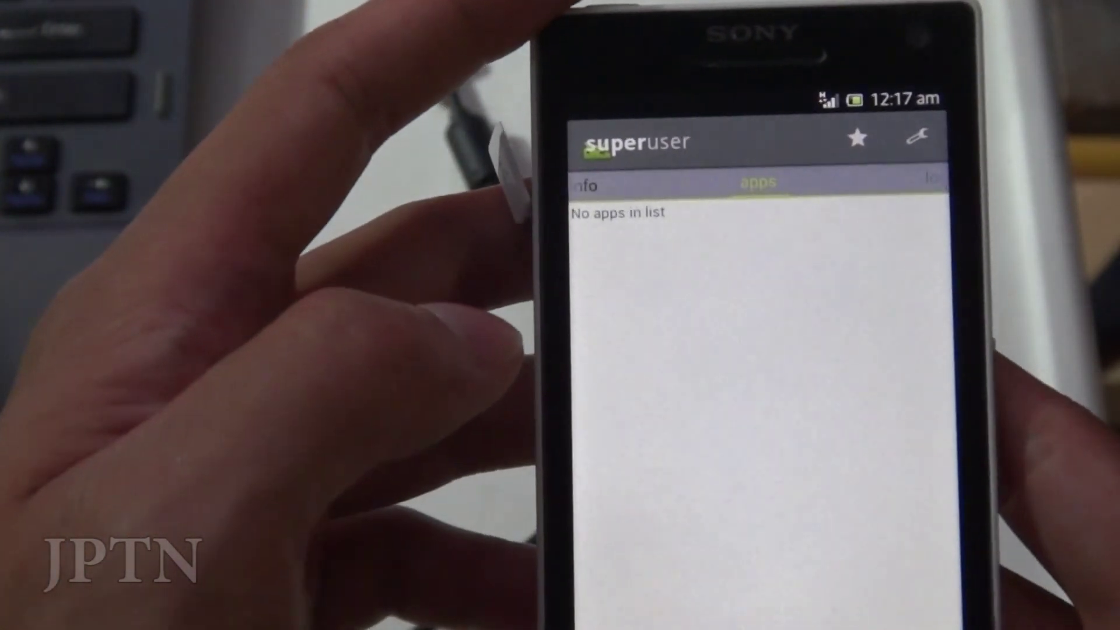
key(Home)
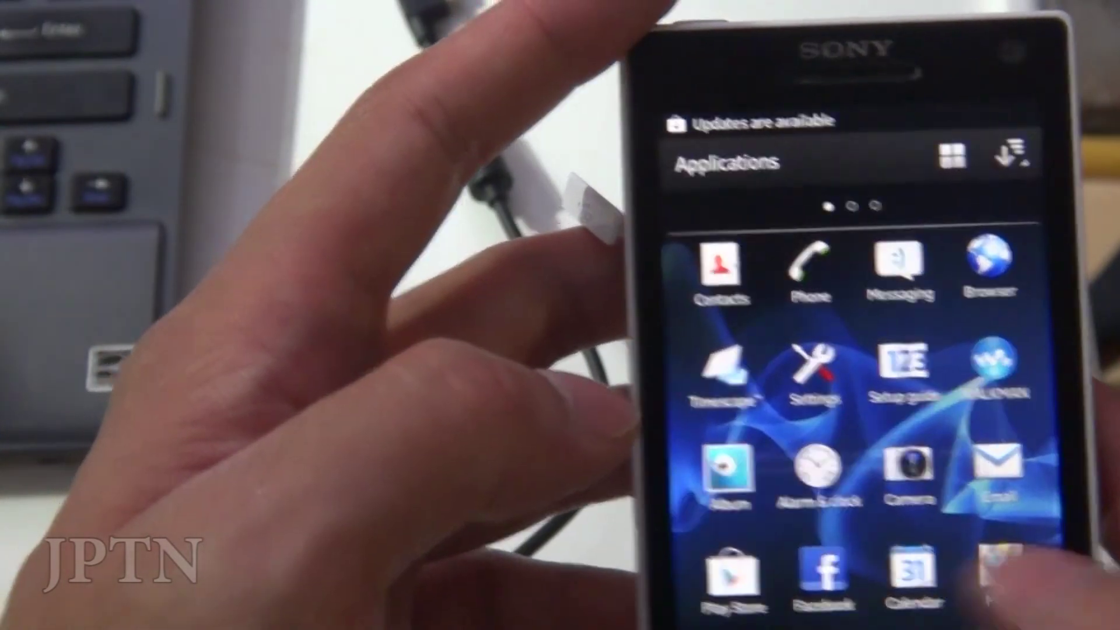